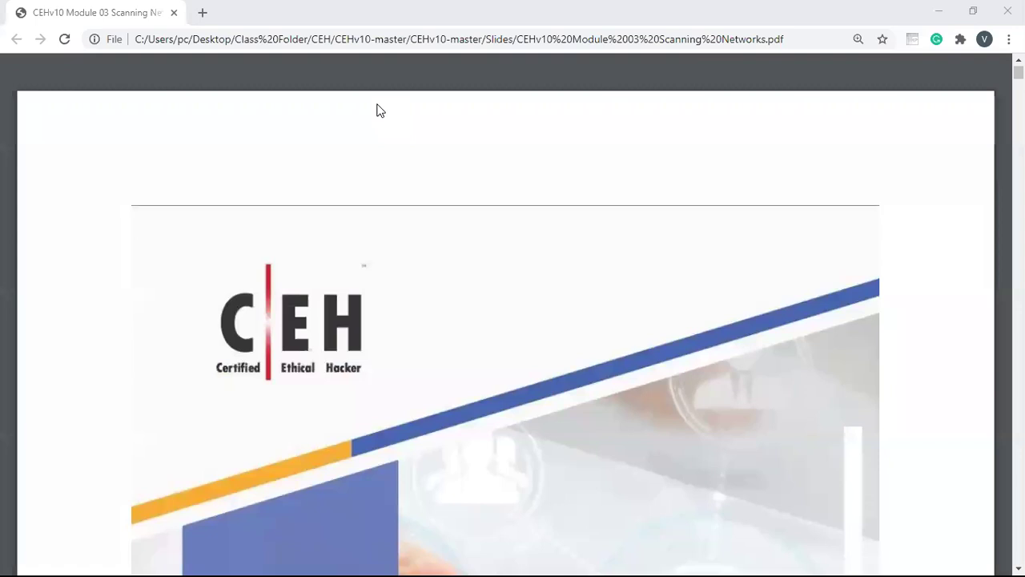
# Put away the Chrome window with the CEHv10 Module 03 Scanning Networks PDF to reveal the desktop
pyautogui.moveTo(380, 111)
pyautogui.moveTo(537, 169)
pyautogui.click(993, 18)
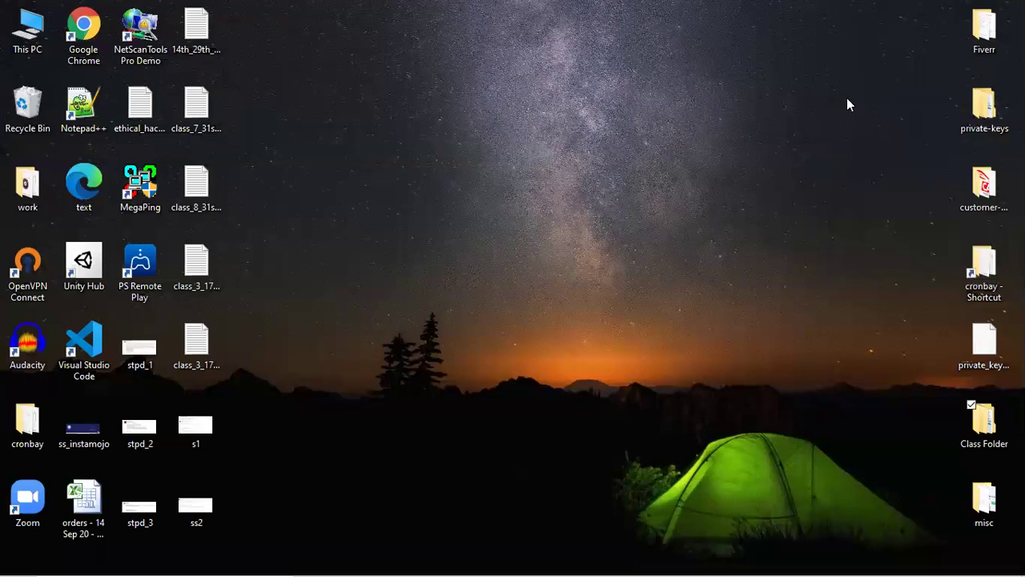
# Open Class Folder and drill through CEH > CEHv10-master > CEHv10-master into Slides
pyautogui.press('Return')
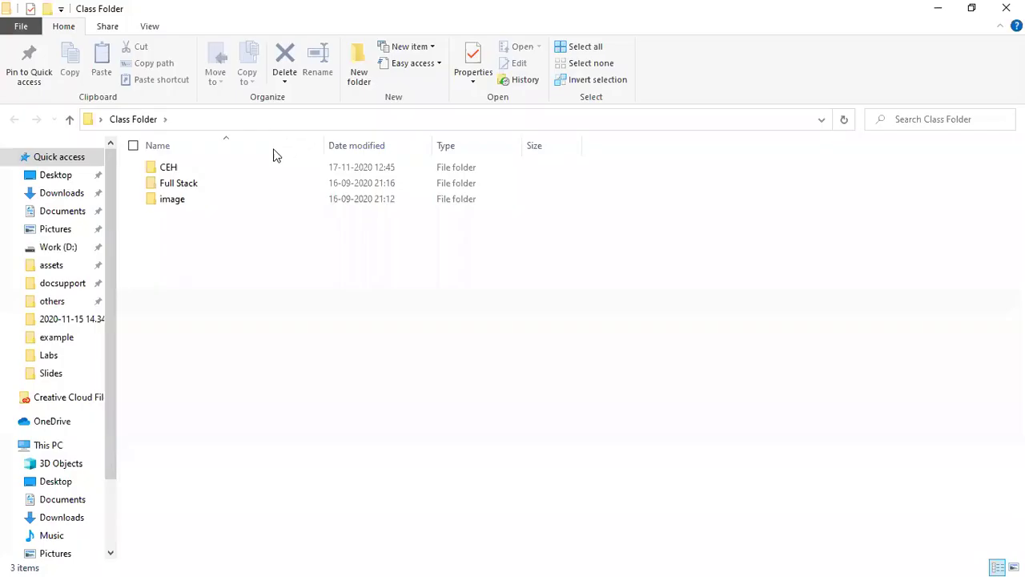
pyautogui.doubleClick(249, 166)
pyautogui.doubleClick(223, 166)
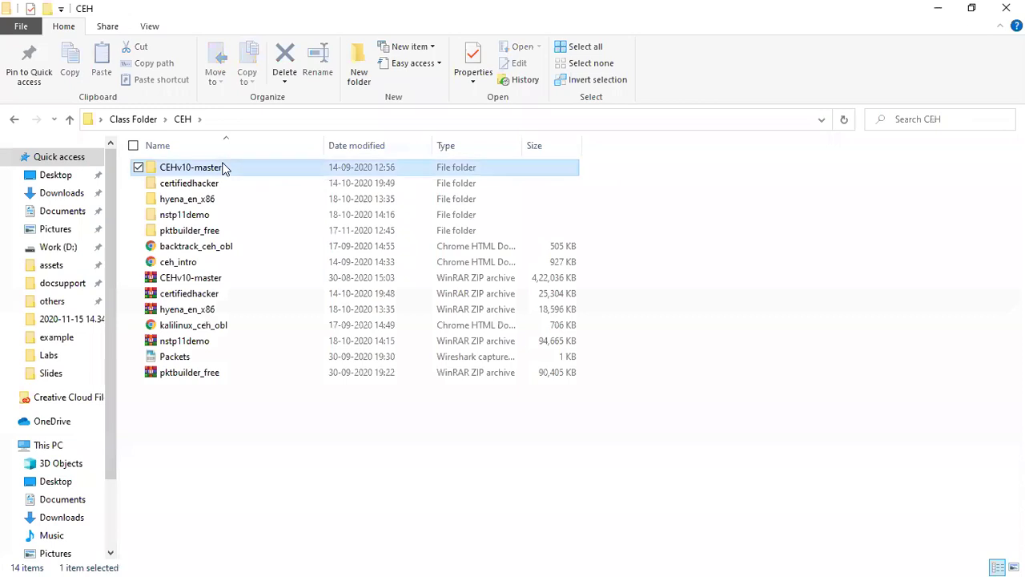
pyautogui.doubleClick(220, 170)
pyautogui.click(190, 184)
pyautogui.doubleClick(191, 183)
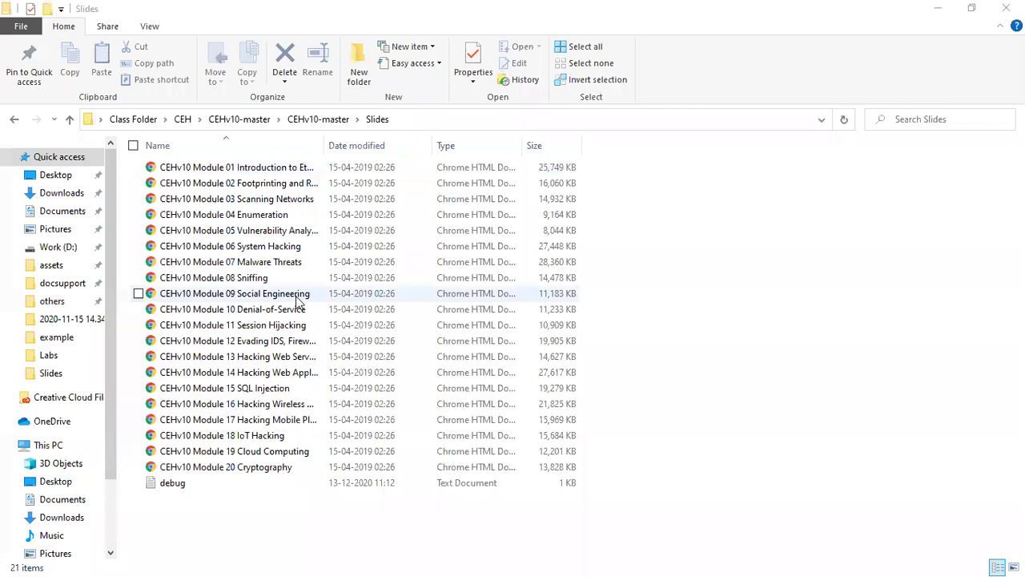
# Select the Module 03 Scanning Networks file, then minimize the Explorer window
pyautogui.click(277, 199)
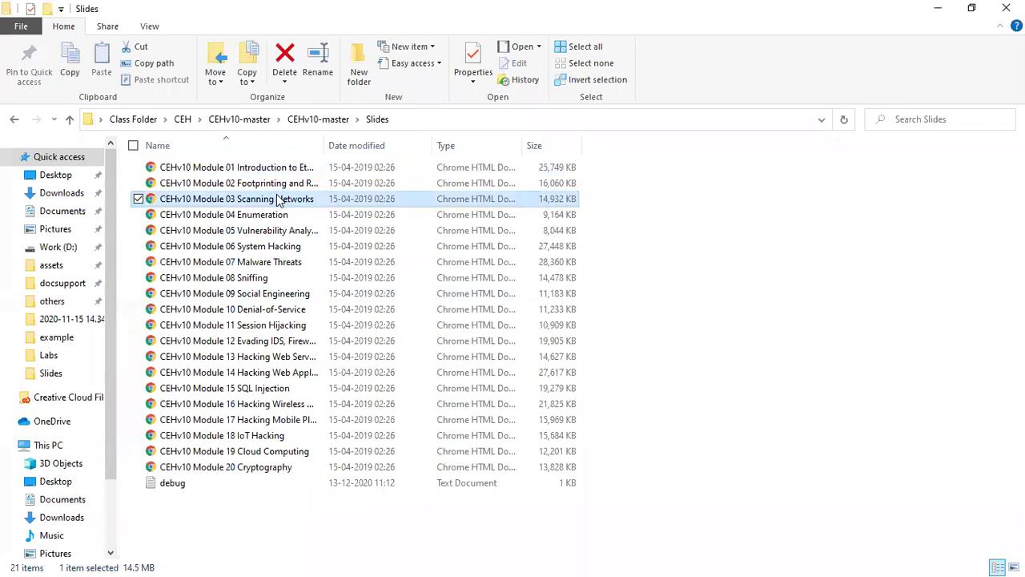
pyautogui.click(283, 216)
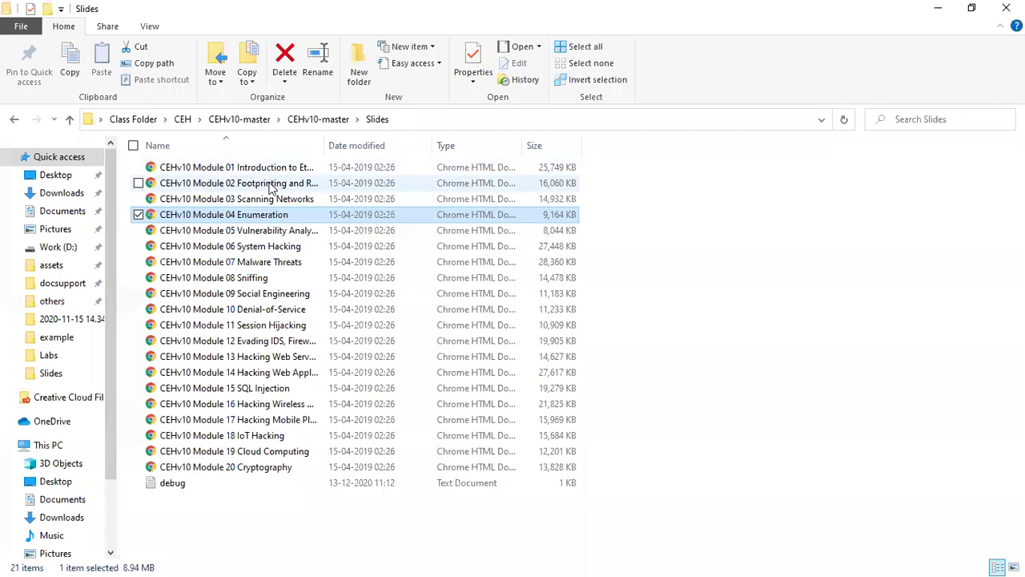
pyautogui.click(270, 200)
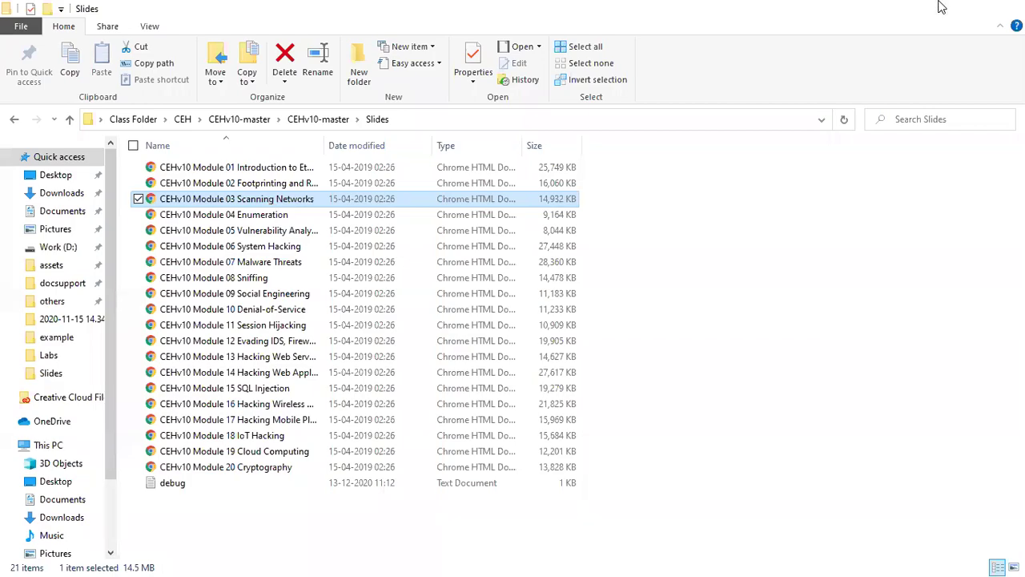
pyautogui.click(942, 7)
# Bring Chrome back and load blog.olacabs.com from the 'blo' address suggestion, then select its URL
pyautogui.moveTo(553, 561)
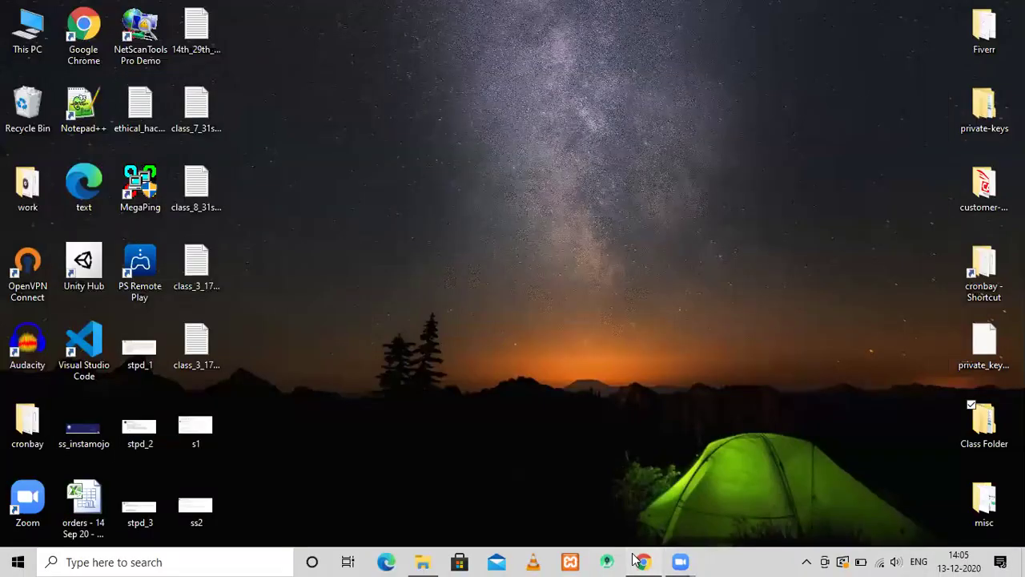
pyautogui.click(639, 560)
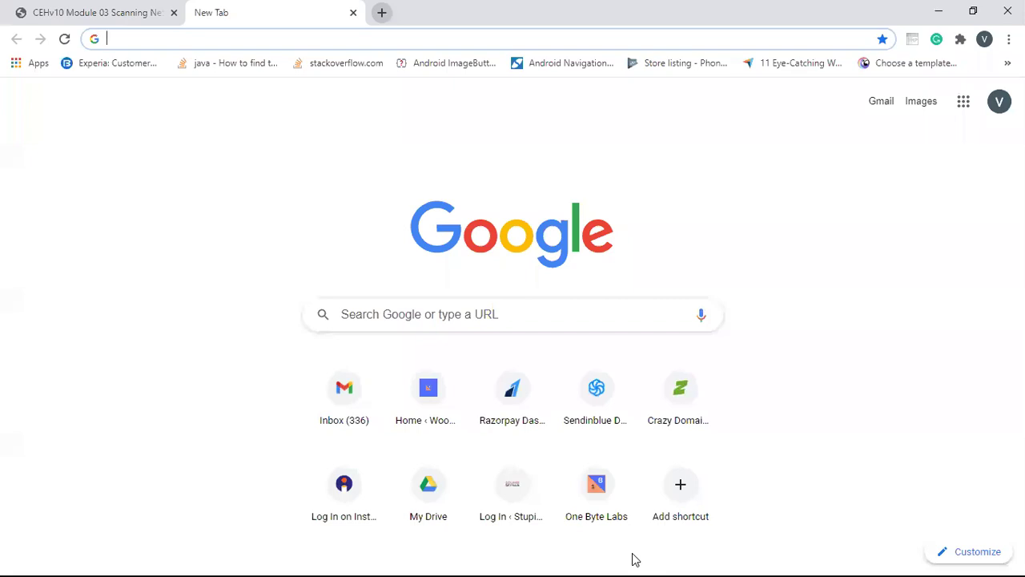
pyautogui.write('blo')
pyautogui.press('Return')
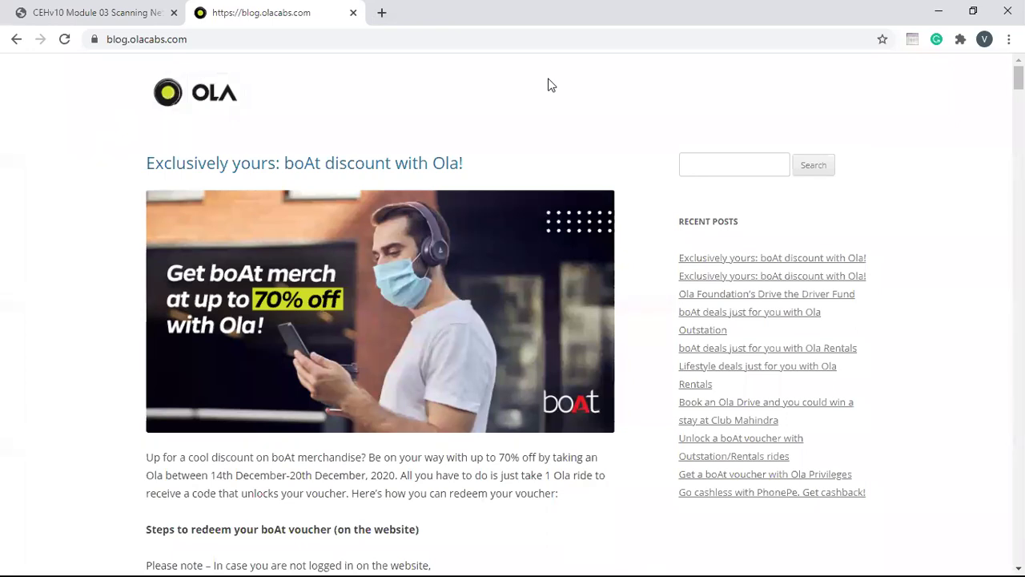
pyautogui.doubleClick(173, 39)
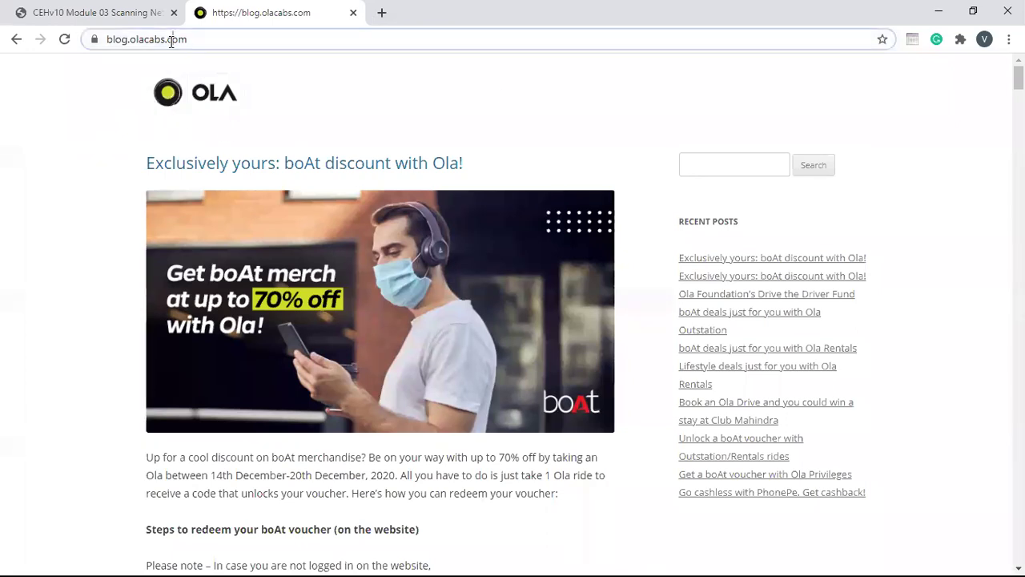
pyautogui.click(225, 41)
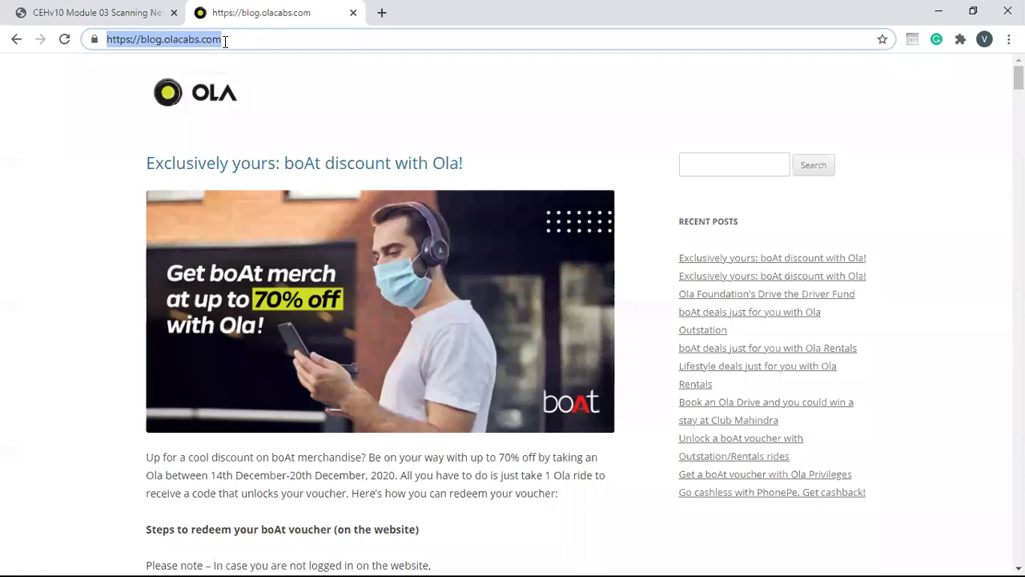
# Return to the Module 03 PDF tab and scroll to page 4, Network Scanning Concepts
pyautogui.click(115, 16)
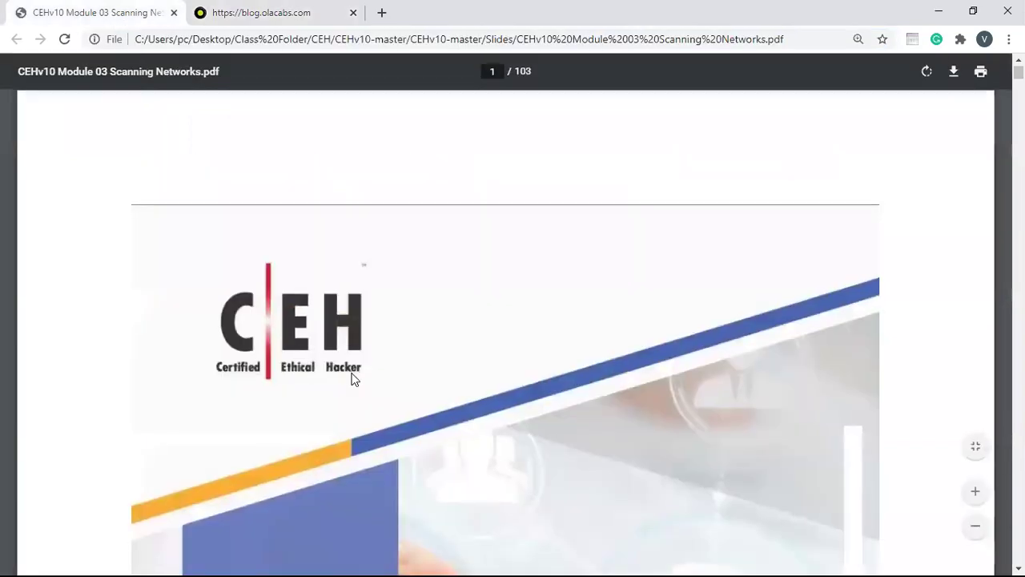
pyautogui.scroll(-4, 354, 378)
pyautogui.scroll(-4, 353, 378)
pyautogui.scroll(-4, 353, 378)
pyautogui.scroll(-4, 353, 378)
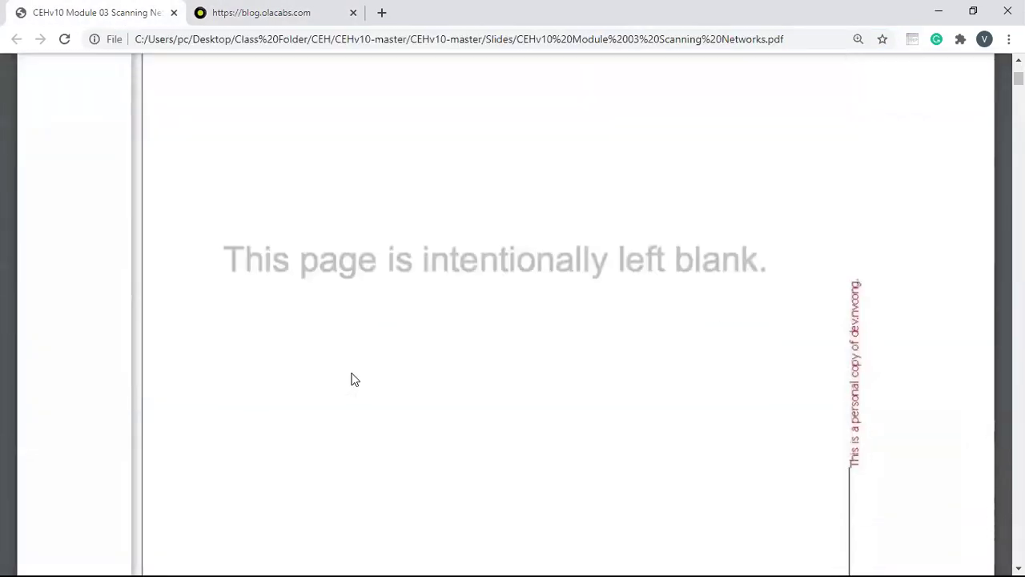
pyautogui.scroll(-4, 355, 379)
pyautogui.scroll(-4, 355, 379)
pyautogui.scroll(-4, 353, 377)
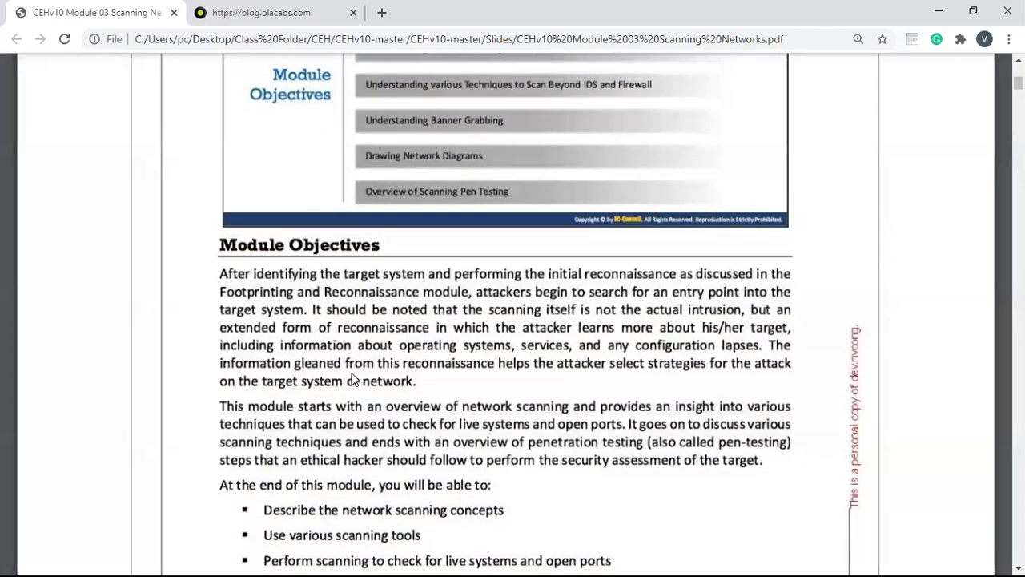
pyautogui.scroll(3, 354, 380)
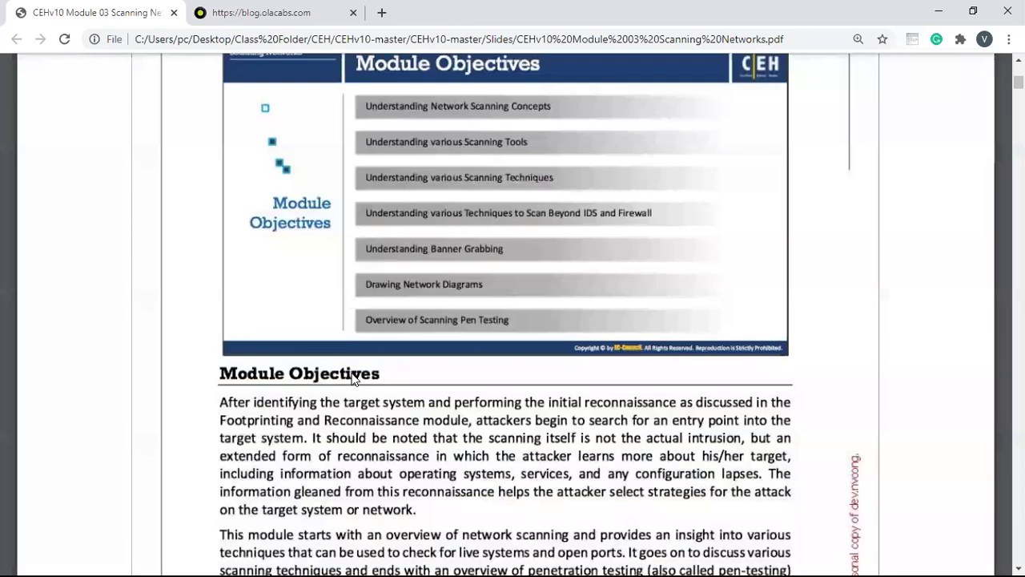
pyautogui.scroll(-2, 353, 380)
pyautogui.scroll(-5, 351, 378)
pyautogui.scroll(-3, 351, 378)
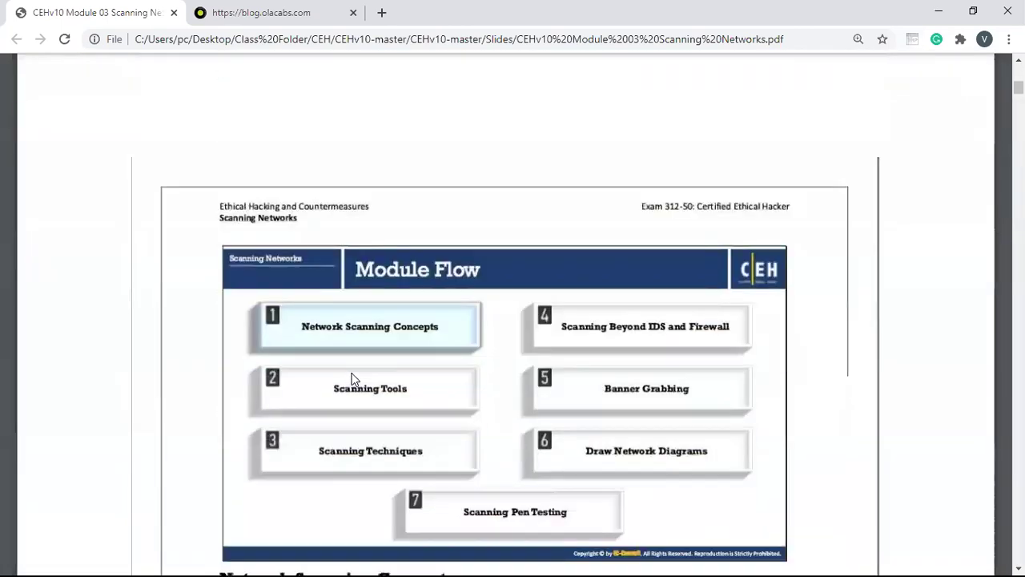
pyautogui.scroll(-4, 352, 378)
pyautogui.scroll(1, 353, 380)
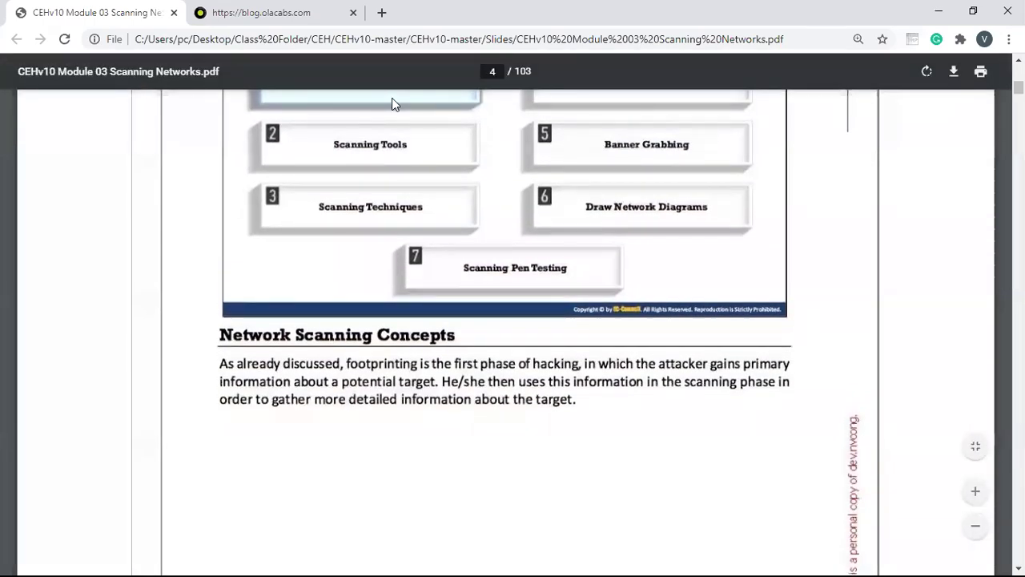
pyautogui.scroll(2, 418, 148)
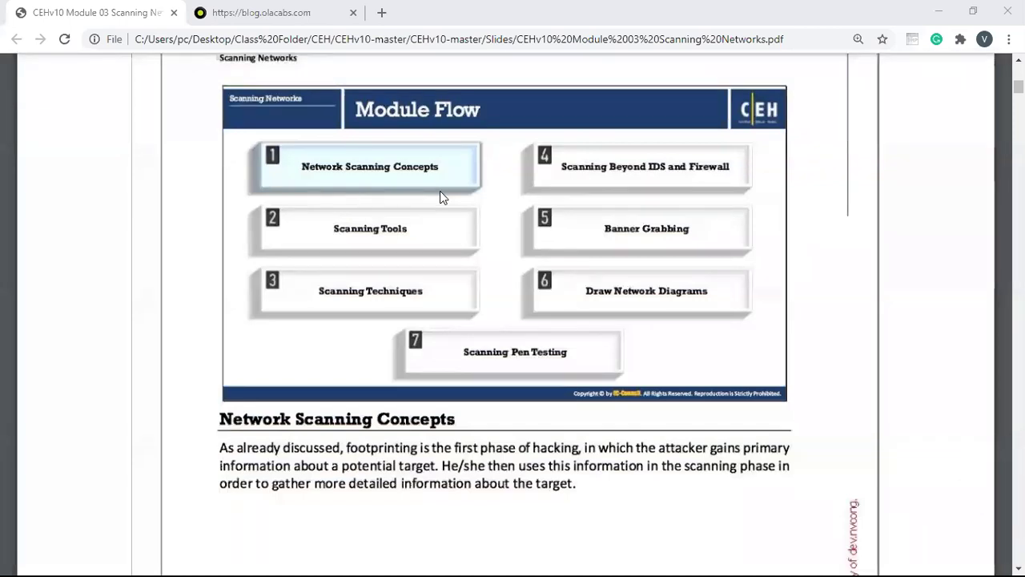
pyautogui.scroll(-2, 270, 371)
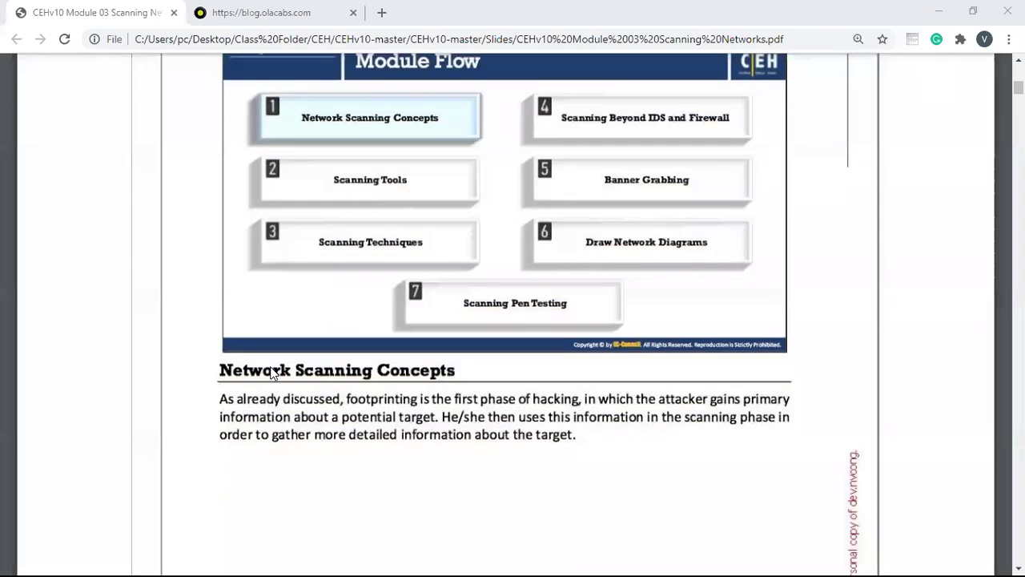
pyautogui.scroll(3, 270, 371)
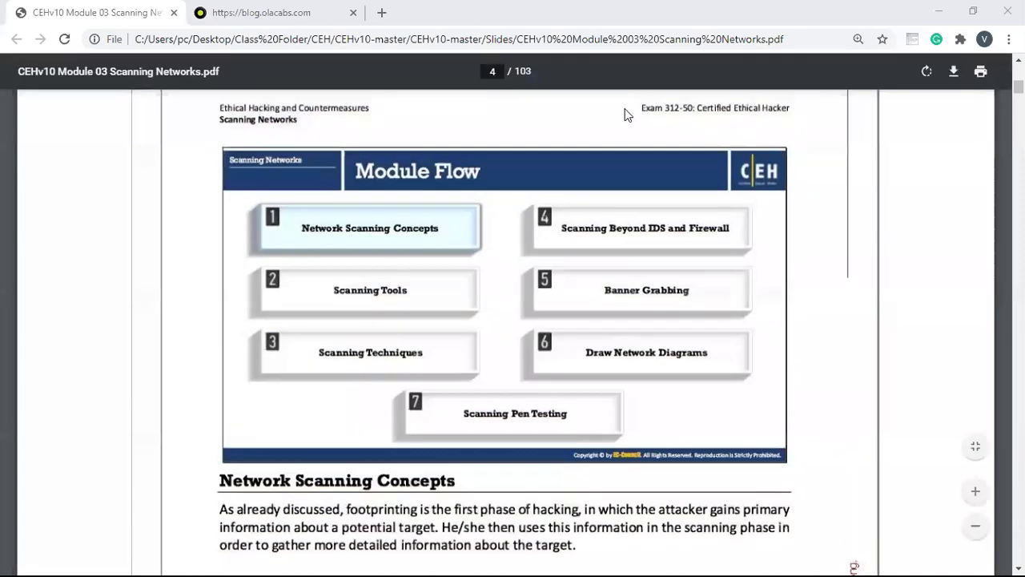
pyautogui.scroll(-7, 502, 265)
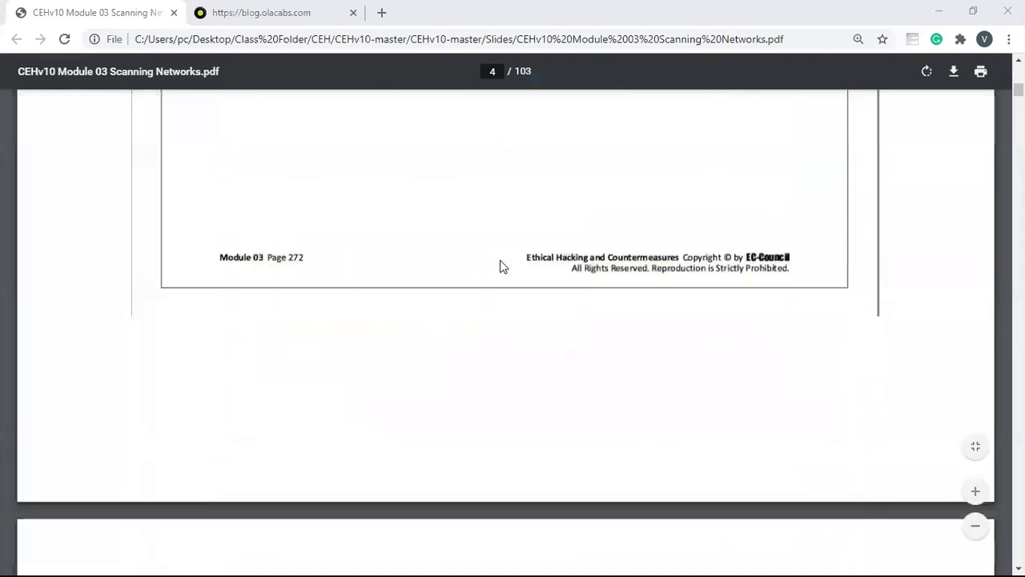
pyautogui.scroll(2, 500, 265)
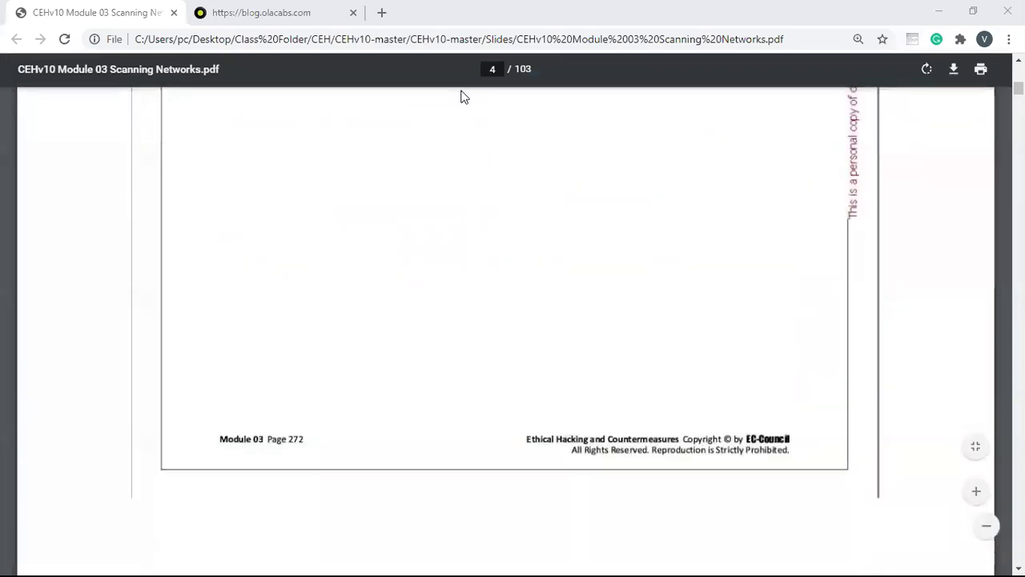
pyautogui.scroll(1, 461, 96)
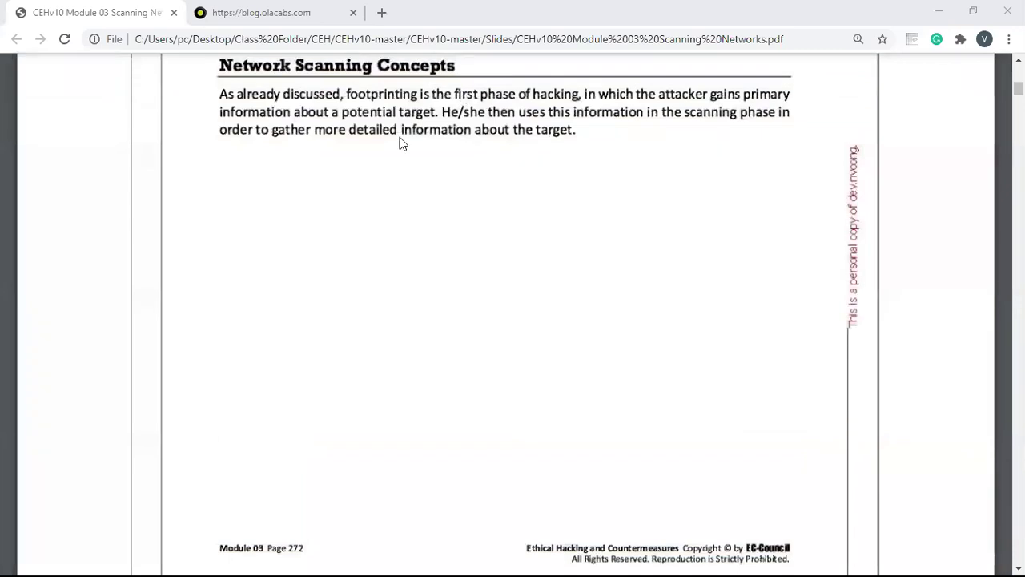
pyautogui.moveTo(386, 64)
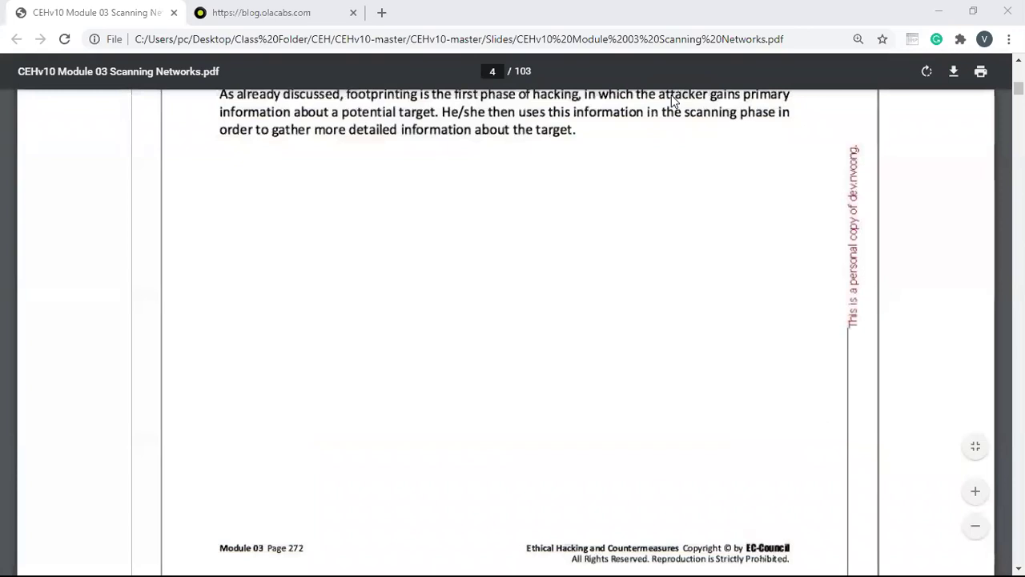
pyautogui.click(671, 95)
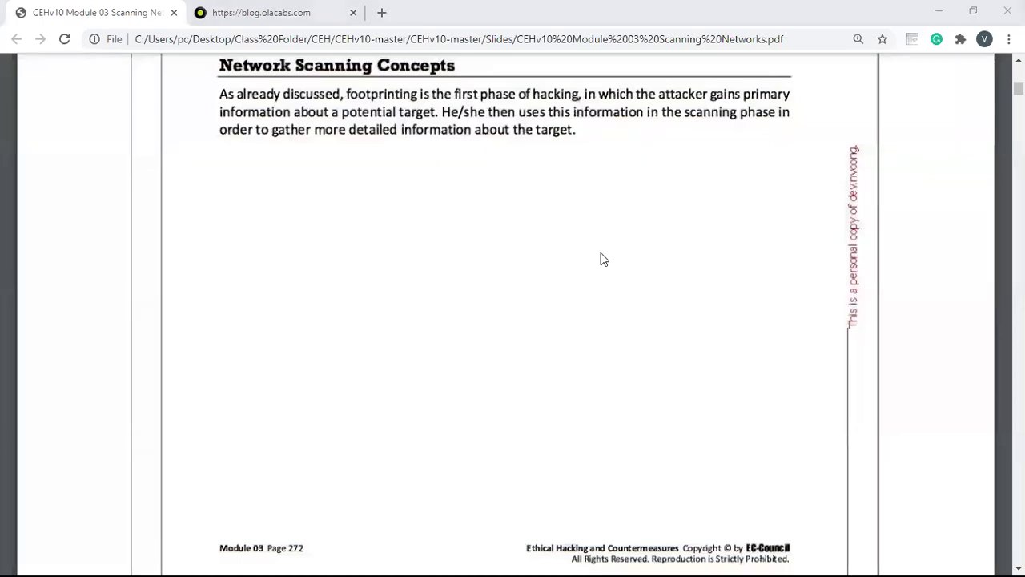
# Scroll to the Overview of Network Scanning slide listing objectives like discovering live hosts
pyautogui.scroll(-3, 672, 355)
pyautogui.scroll(-4, 671, 357)
pyautogui.scroll(-4, 672, 357)
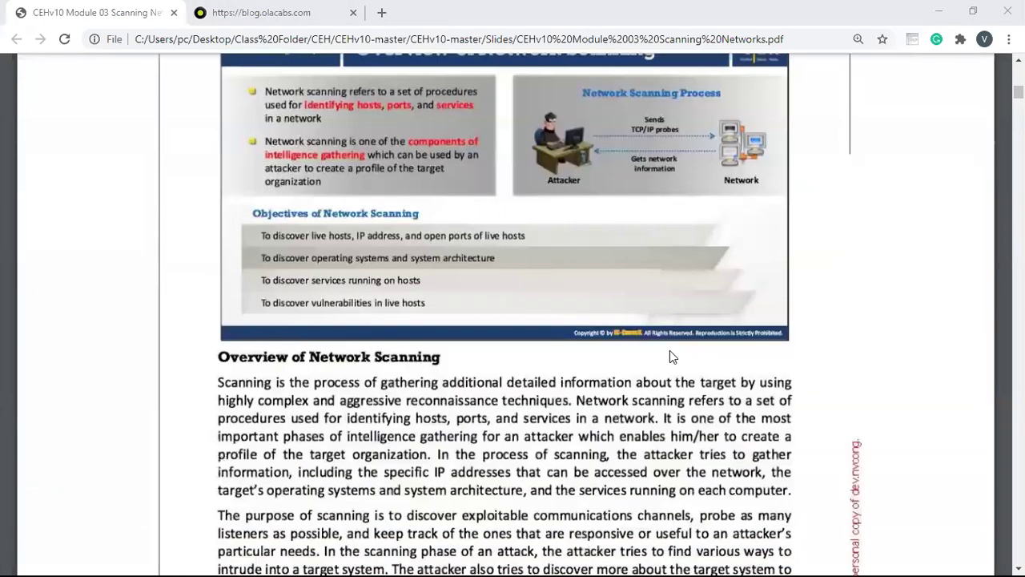
pyautogui.scroll(1, 671, 357)
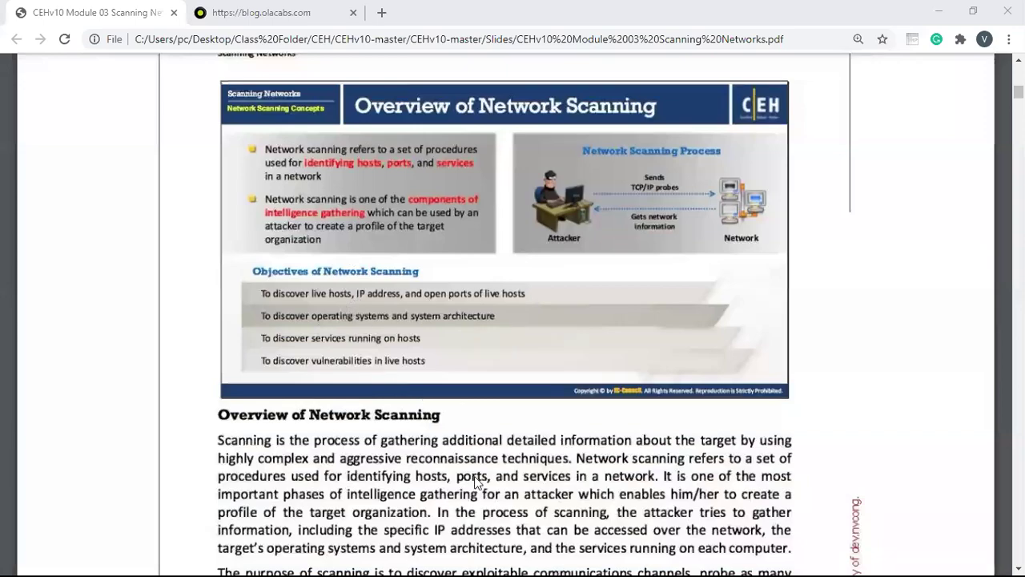
# Scroll past Vulnerability Scanning and TCP Communication Flags to the TCP/IP Communication handshake slide
pyautogui.scroll(-2, 474, 483)
pyautogui.scroll(-6, 474, 483)
pyautogui.scroll(-2, 474, 483)
pyautogui.scroll(-4, 474, 483)
pyautogui.scroll(-2, 474, 483)
pyautogui.scroll(-5, 475, 483)
pyautogui.scroll(-3, 474, 483)
pyautogui.scroll(-2, 475, 483)
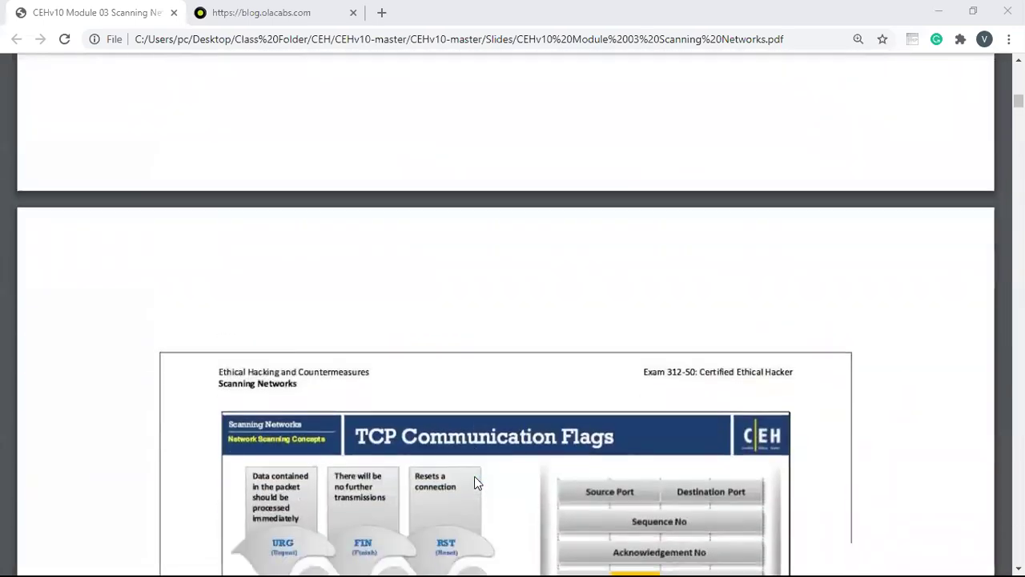
pyautogui.scroll(-3, 477, 473)
pyautogui.scroll(-6, 478, 472)
pyautogui.scroll(-5, 478, 472)
pyautogui.scroll(-5, 477, 473)
pyautogui.scroll(-4, 478, 472)
pyautogui.scroll(-5, 478, 473)
pyautogui.scroll(-5, 478, 473)
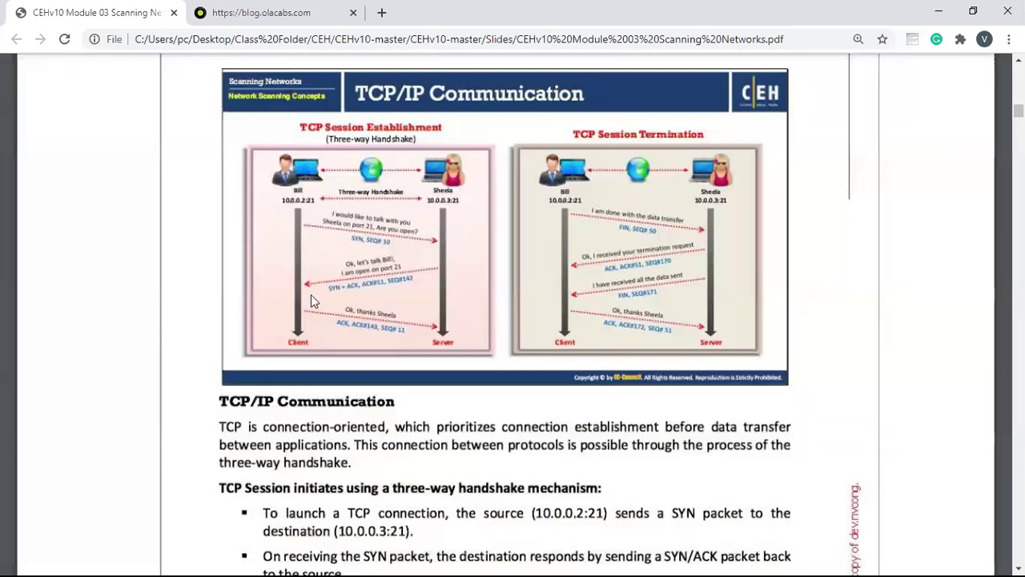
# Bring page 9's three-way handshake bullet points below the TCP/IP Communication slide into view
pyautogui.moveTo(338, 141)
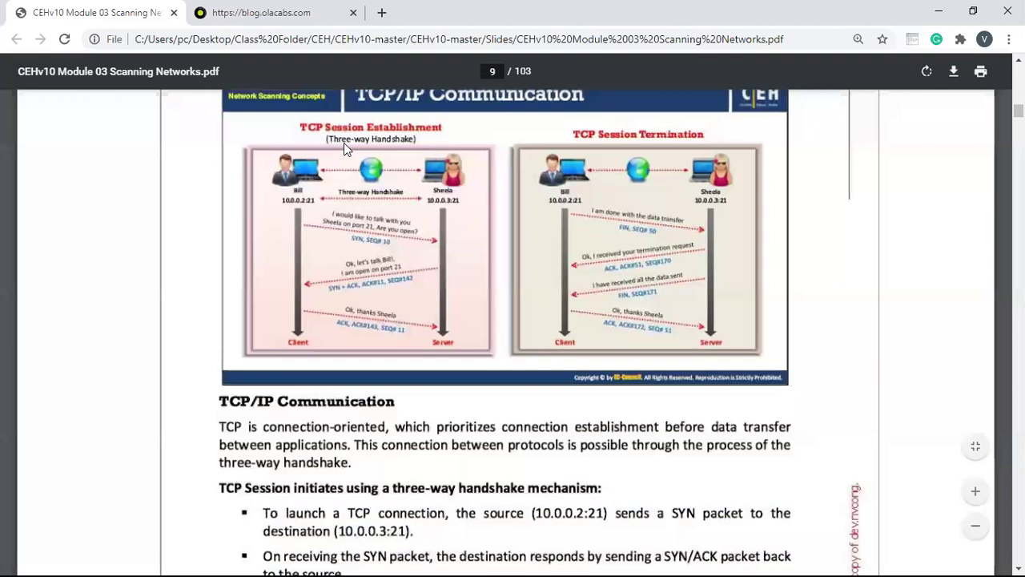
pyautogui.scroll(1, 366, 151)
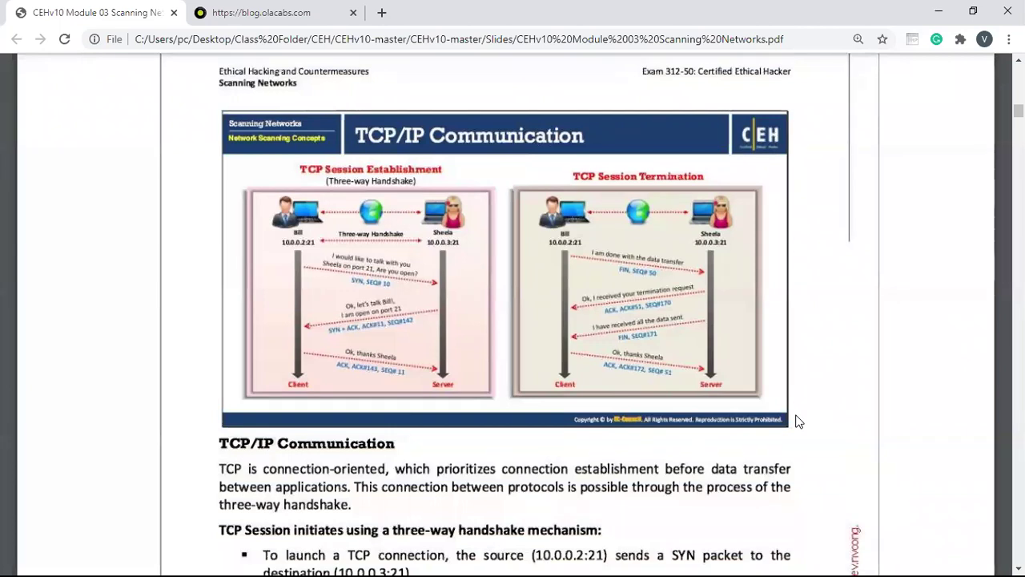
pyautogui.moveTo(659, 86)
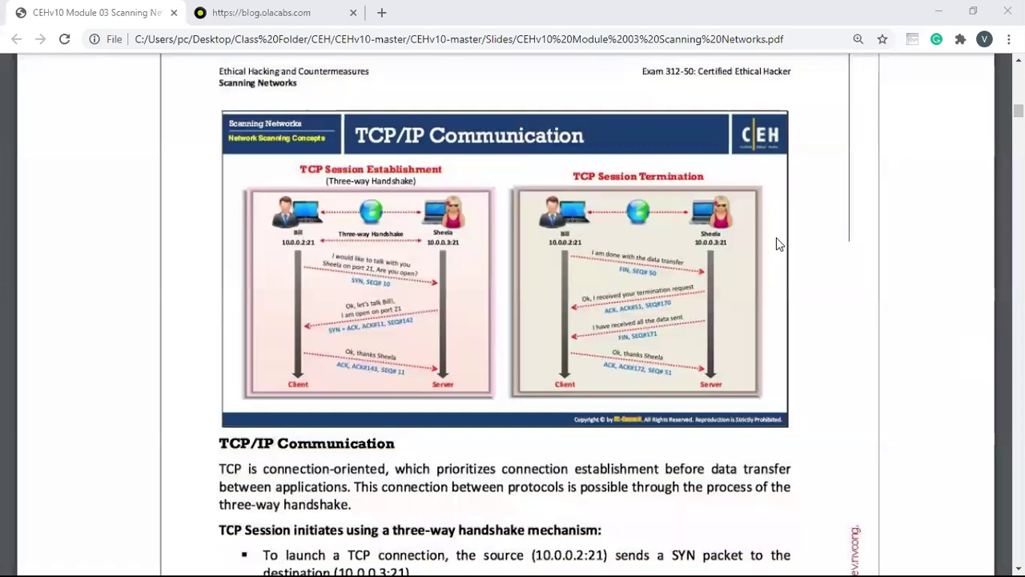
pyautogui.moveTo(573, 94)
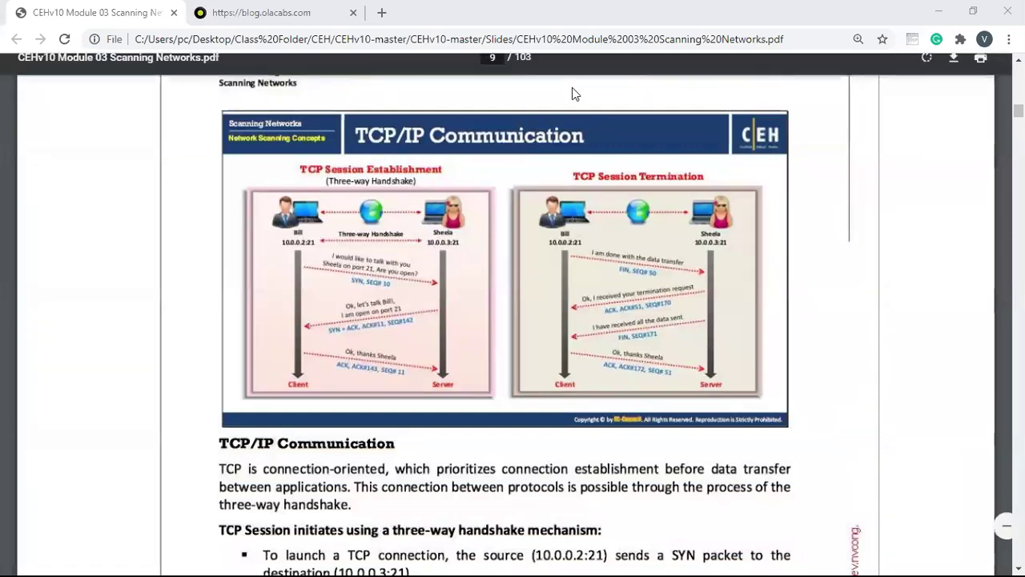
pyautogui.moveTo(531, 108)
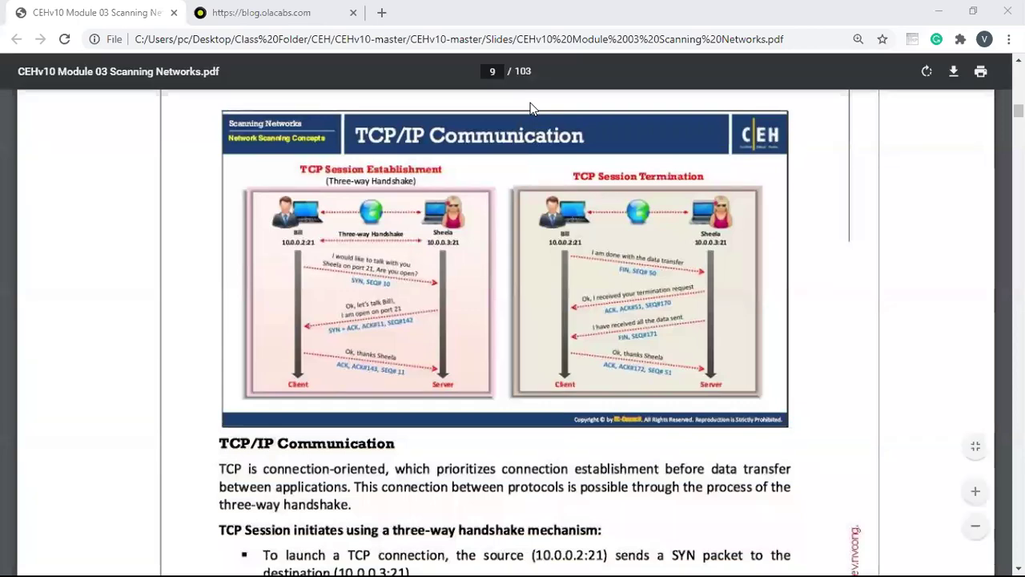
# Scroll to page 11, the Creating Custom Packet Using TCP Flags slide listing packet crafting tools
pyautogui.scroll(-2, 821, 441)
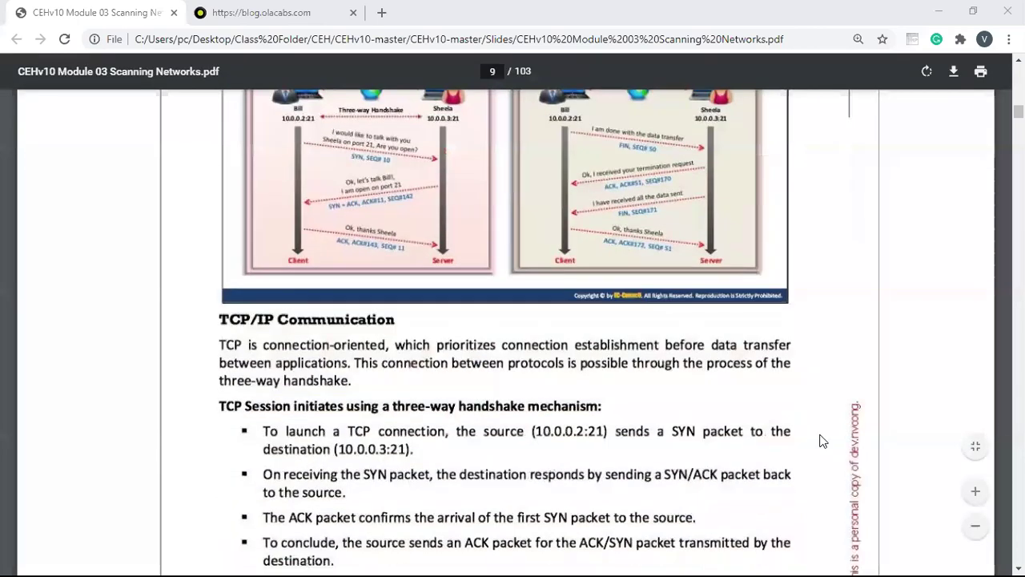
pyautogui.scroll(-3, 820, 440)
pyautogui.scroll(-8, 821, 440)
pyautogui.scroll(-3, 820, 440)
pyautogui.scroll(-8, 820, 441)
pyautogui.scroll(-5, 820, 441)
pyautogui.scroll(-2, 820, 440)
pyautogui.scroll(1, 822, 440)
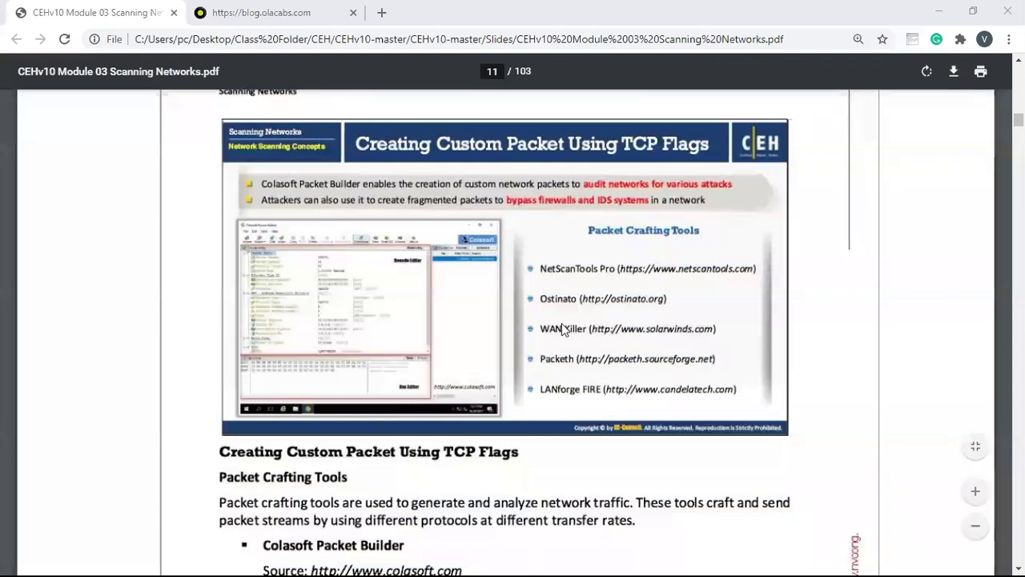
# Scroll to the Scanning in IPv6 Networks slide explaining the 128-bit address space
pyautogui.scroll(-1, 459, 260)
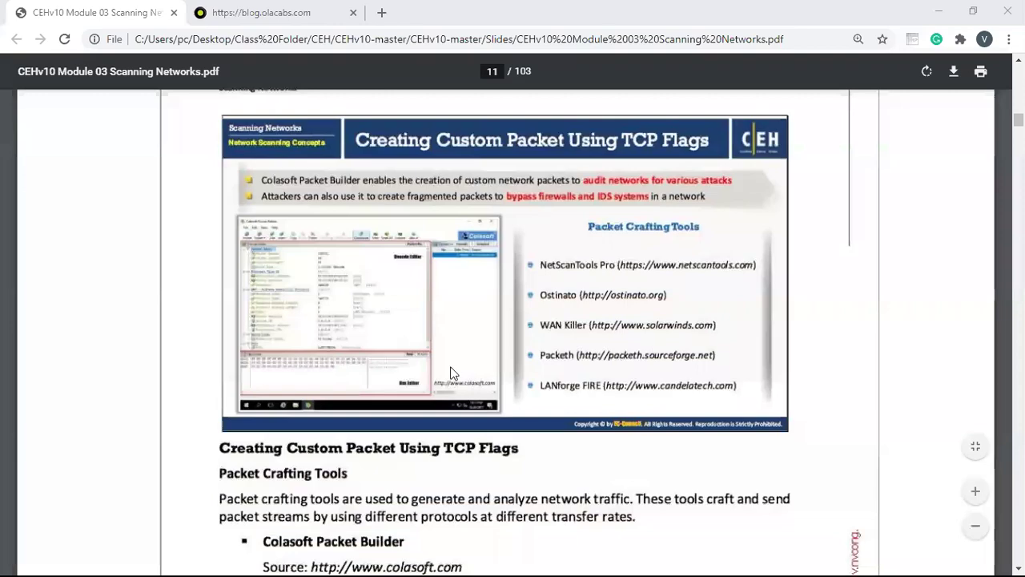
pyautogui.scroll(-5, 526, 373)
pyautogui.scroll(-3, 526, 374)
pyautogui.scroll(-4, 525, 374)
pyautogui.scroll(-4, 525, 373)
pyautogui.scroll(-4, 526, 374)
pyautogui.scroll(-4, 526, 370)
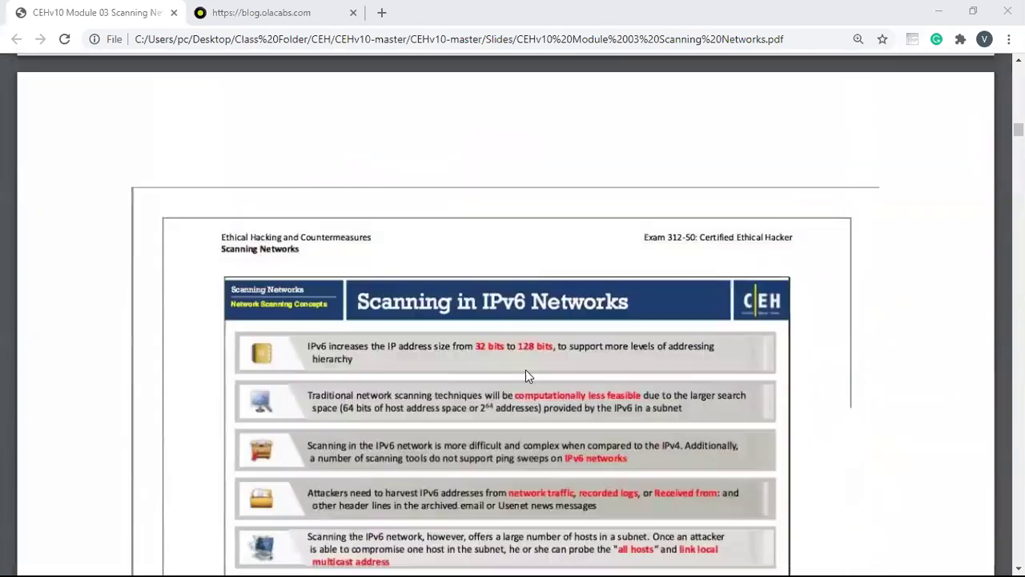
pyautogui.scroll(-3, 526, 370)
pyautogui.scroll(-5, 525, 370)
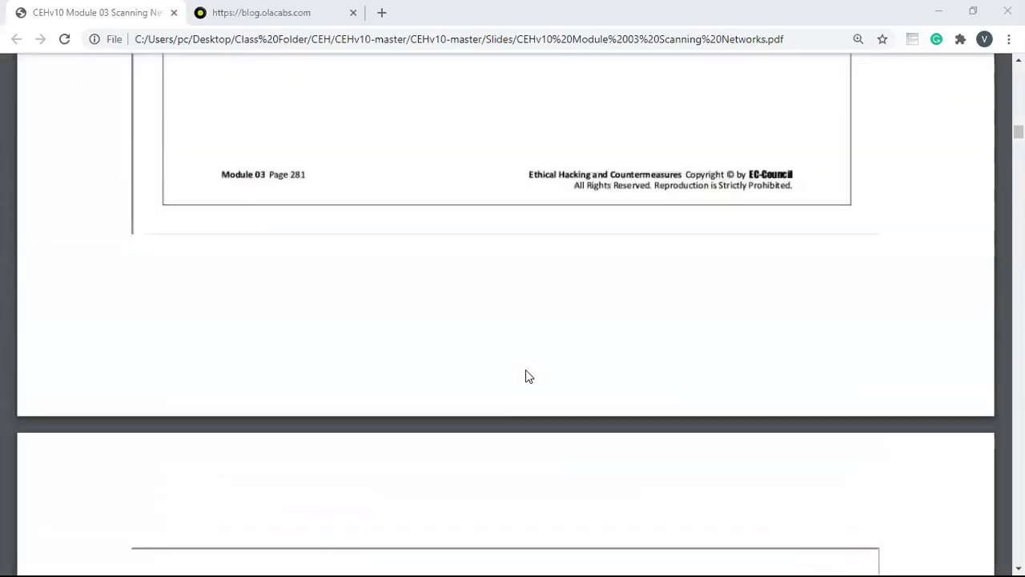
pyautogui.scroll(7, 525, 374)
pyautogui.scroll(1, 525, 373)
pyautogui.scroll(1, 526, 373)
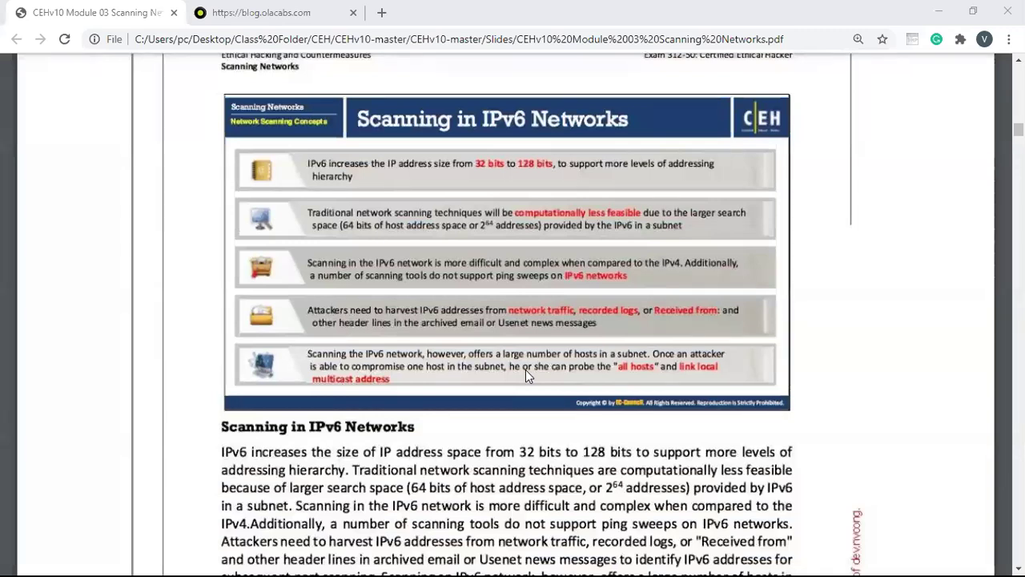
# Launch Command Prompt by searching 'cmd' from the Start menu
pyautogui.press('super')
pyautogui.press('super')
pyautogui.write('cmd')
pyautogui.press('Return')
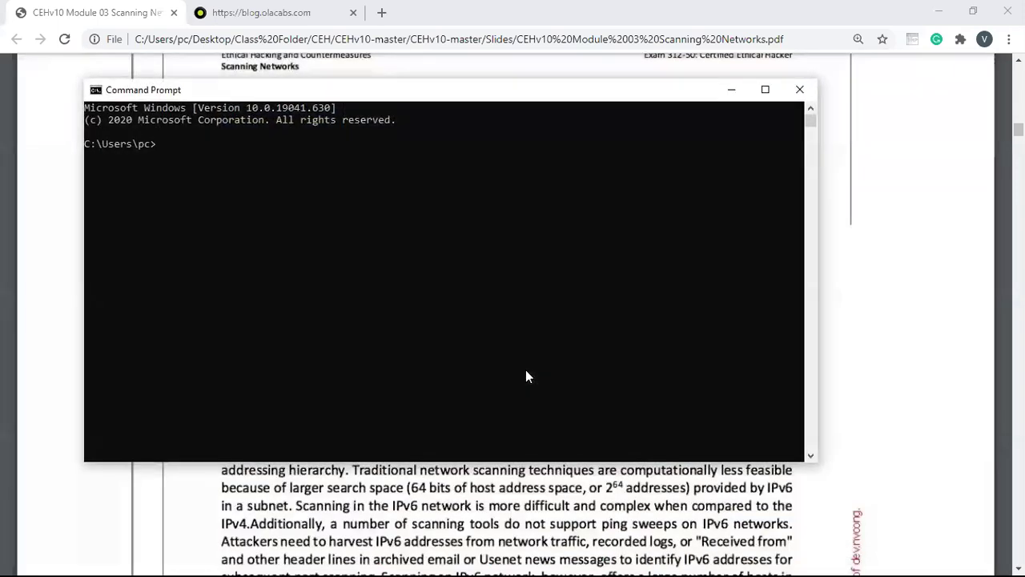
# Run ping google.com and highlight the IPv6 address answering the four replies
pyautogui.write('ping google.com')
pyautogui.press('Return')
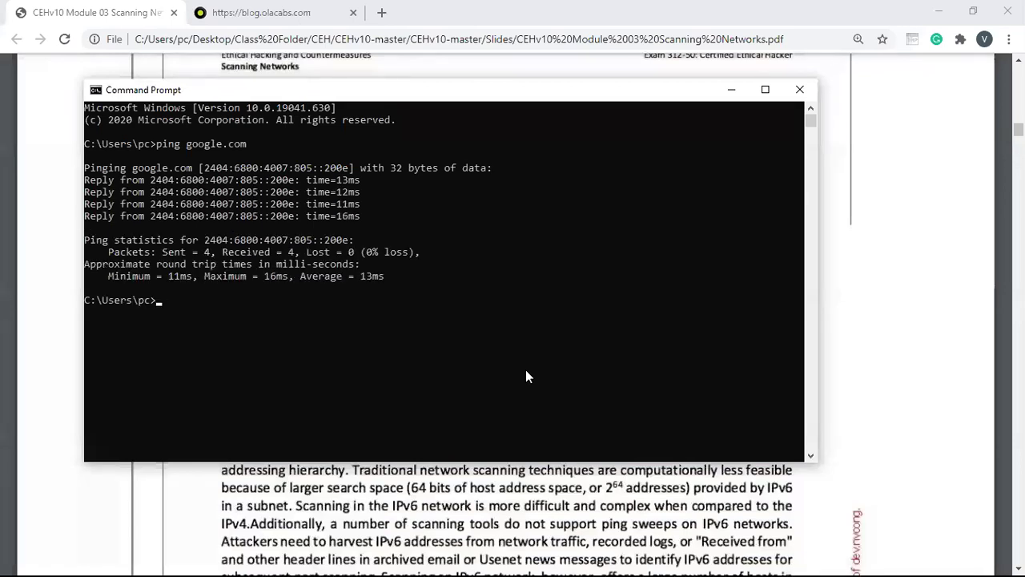
pyautogui.moveTo(152, 180)
pyautogui.mouseDown()
pyautogui.moveTo(276, 172)
pyautogui.moveTo(299, 181)
pyautogui.mouseUp()
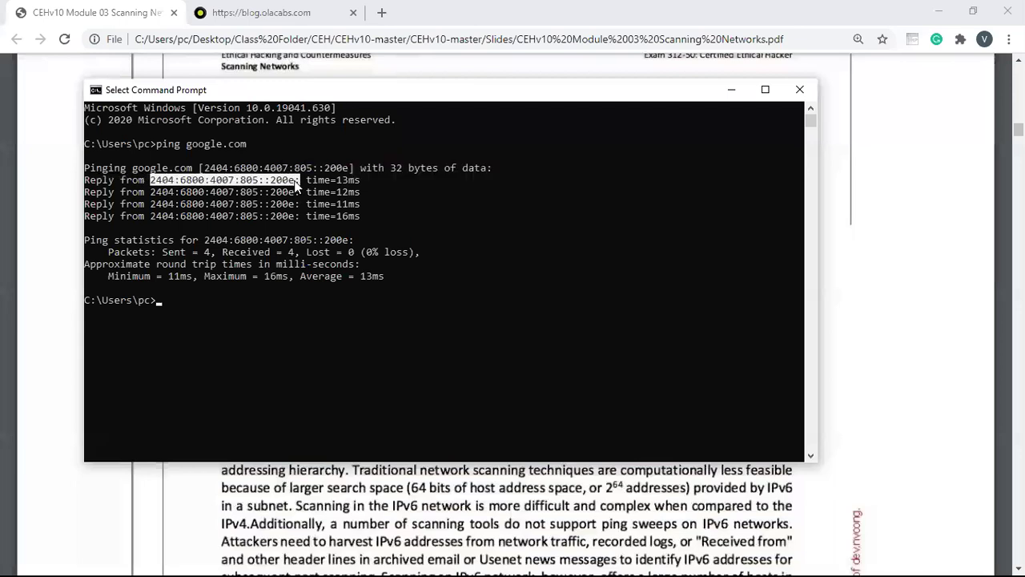
# Clear the selection, then ping onebytelabs.in and flipkart.com from the prompt
pyautogui.click(178, 303)
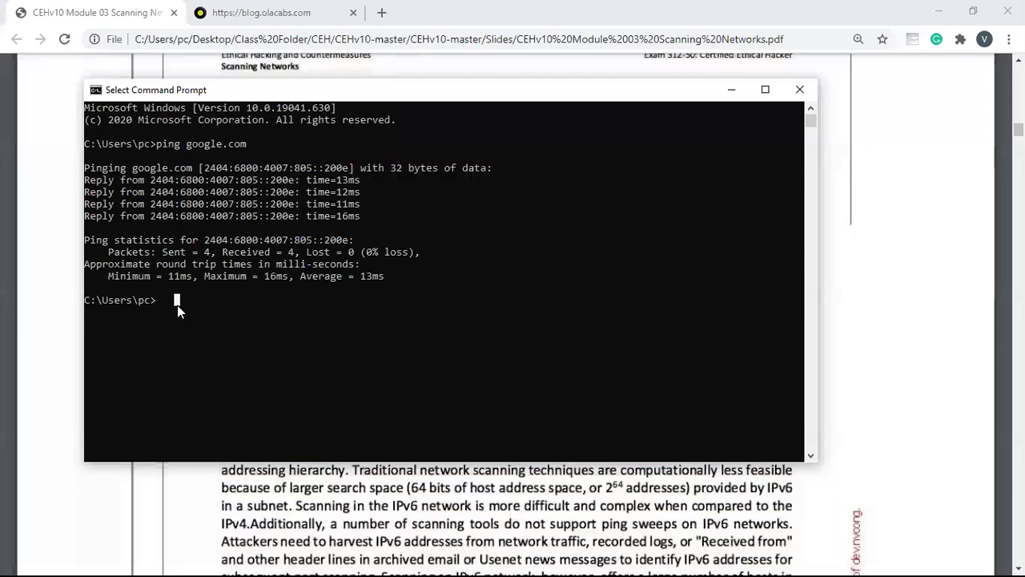
pyautogui.press('Escape')
pyautogui.write('pi')
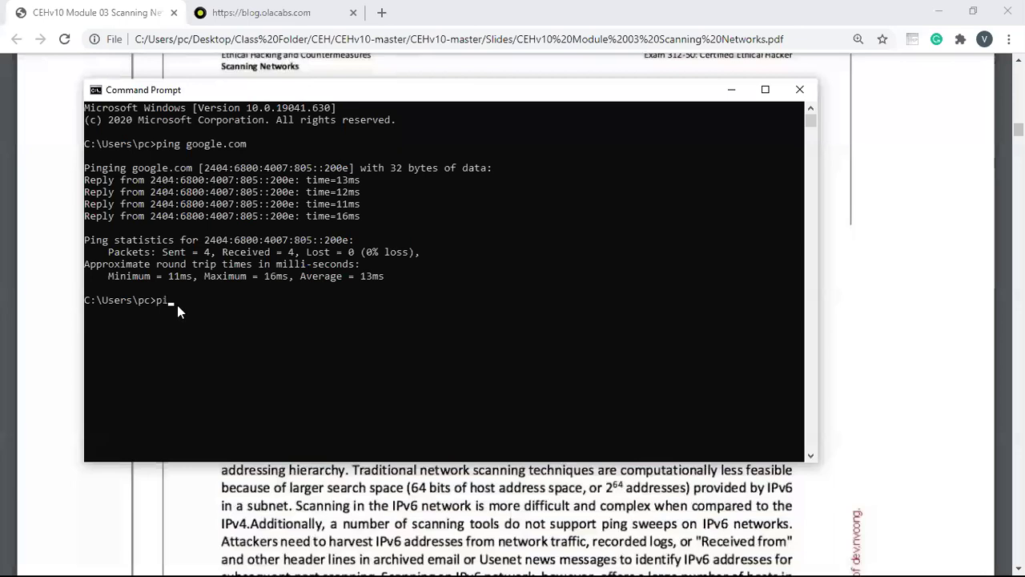
pyautogui.write('ng onebytelabs.in')
pyautogui.press('Return')
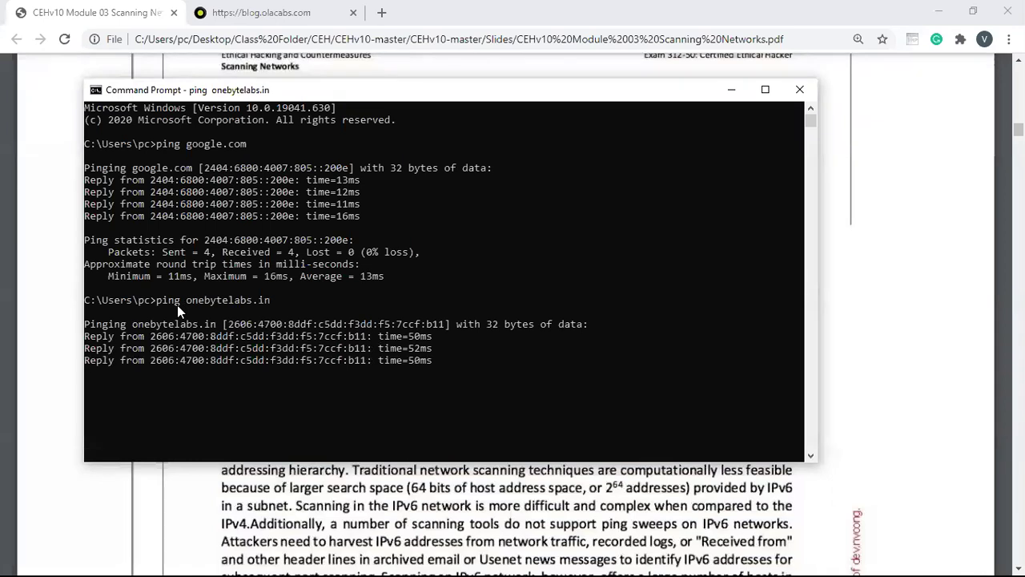
pyautogui.write('ping flipkart.')
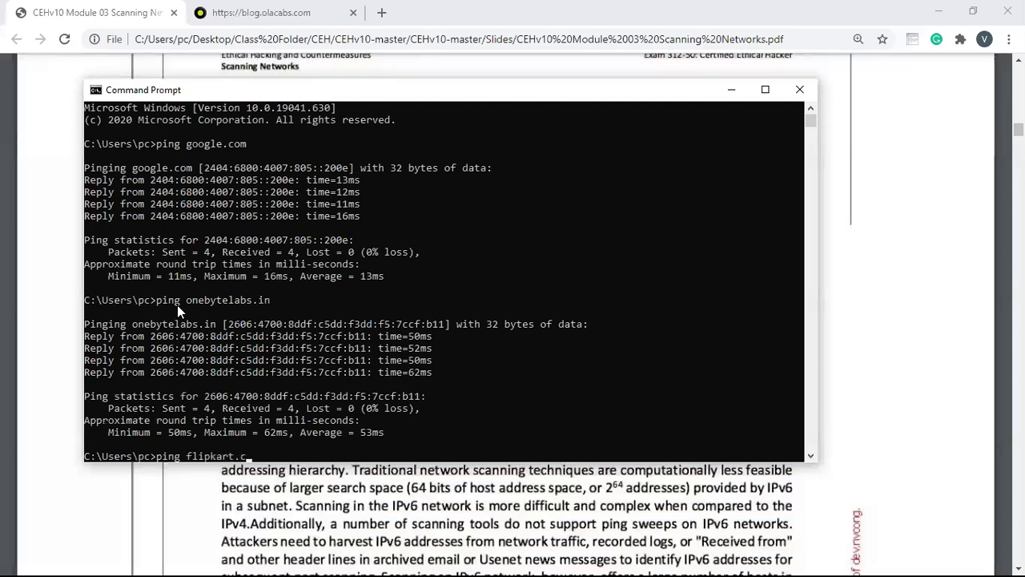
pyautogui.write('com')
pyautogui.press('Return')
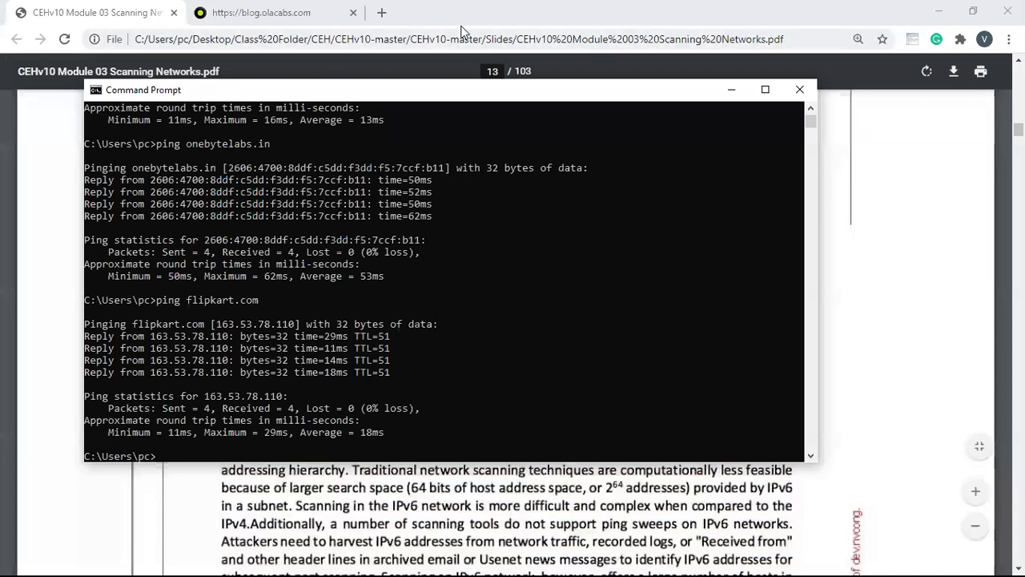
# Highlight the IPv6 reply addresses of onebytelabs.in and google.com, and flipkart.com's 163.53.78.110
pyautogui.moveTo(152, 179); pyautogui.dragTo(367, 185)
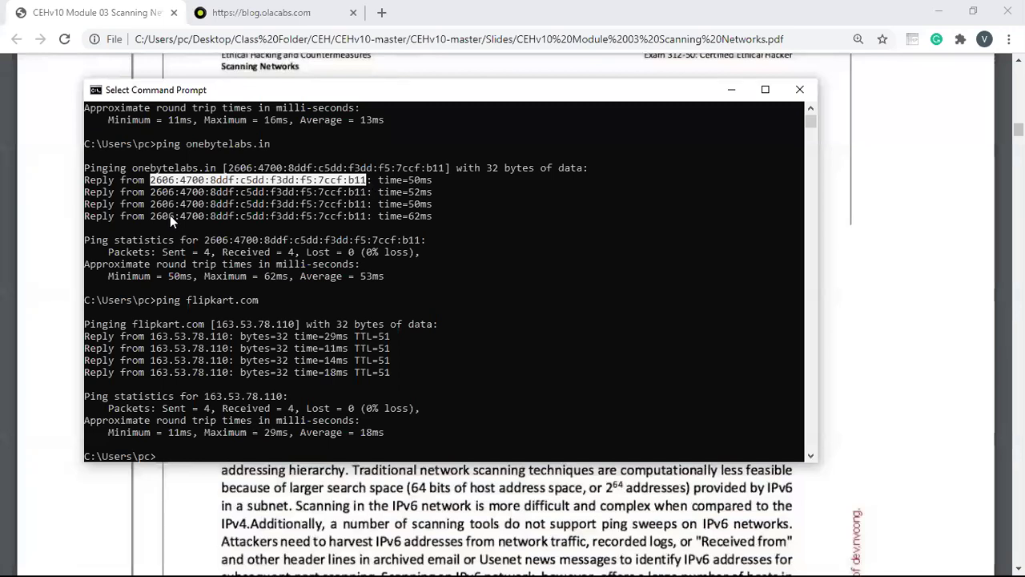
pyautogui.moveTo(151, 336); pyautogui.dragTo(228, 335)
pyautogui.scroll(1, 240, 304)
pyautogui.scroll(4, 258, 274)
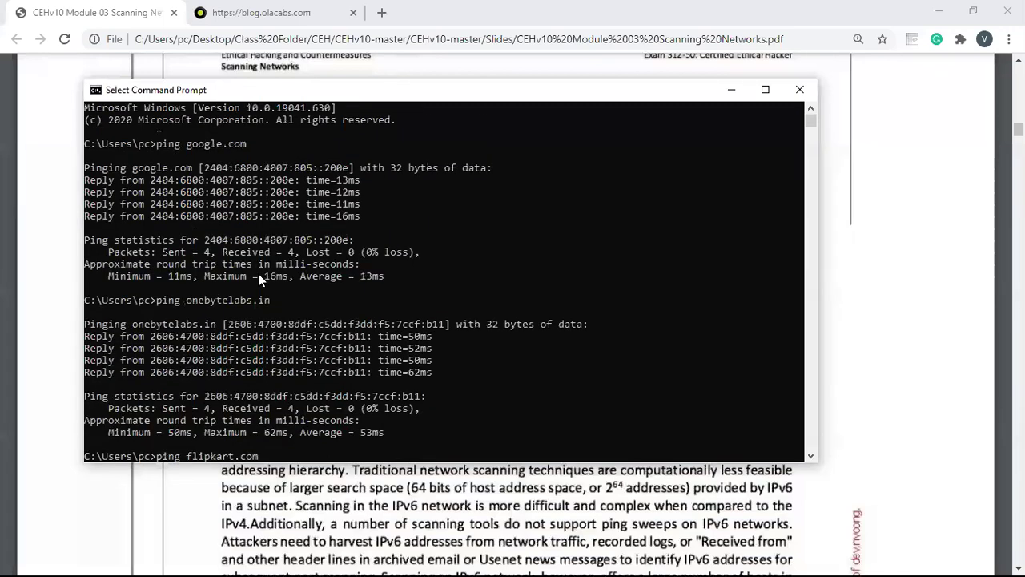
pyautogui.moveTo(299, 180); pyautogui.dragTo(151, 181)
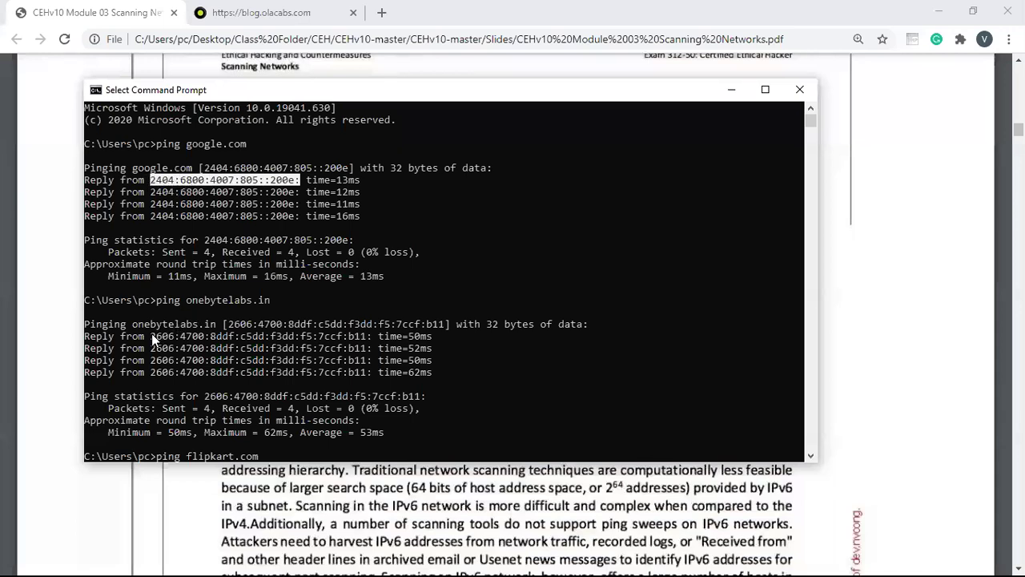
pyautogui.moveTo(152, 335); pyautogui.dragTo(365, 336)
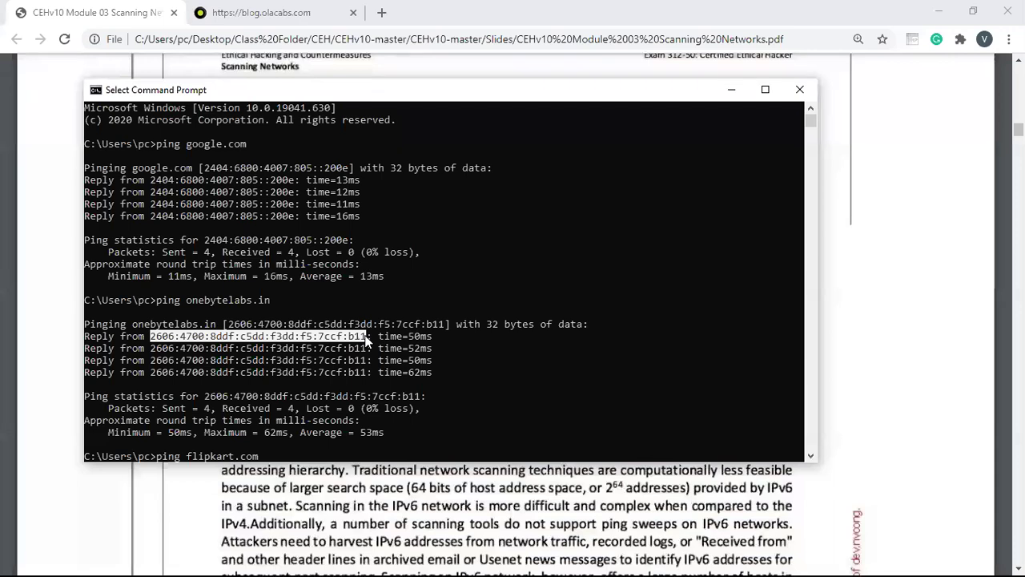
# Re-run the flipkart.com ping, mark its IPv4 address 163.53.78.110, and close Command Prompt
pyautogui.press('Return')
pyautogui.moveTo(233, 228)
pyautogui.mouseDown()
pyautogui.moveTo(121, 232)
pyautogui.moveTo(151, 232)
pyautogui.mouseUp()
pyautogui.scroll(1, 334, 169)
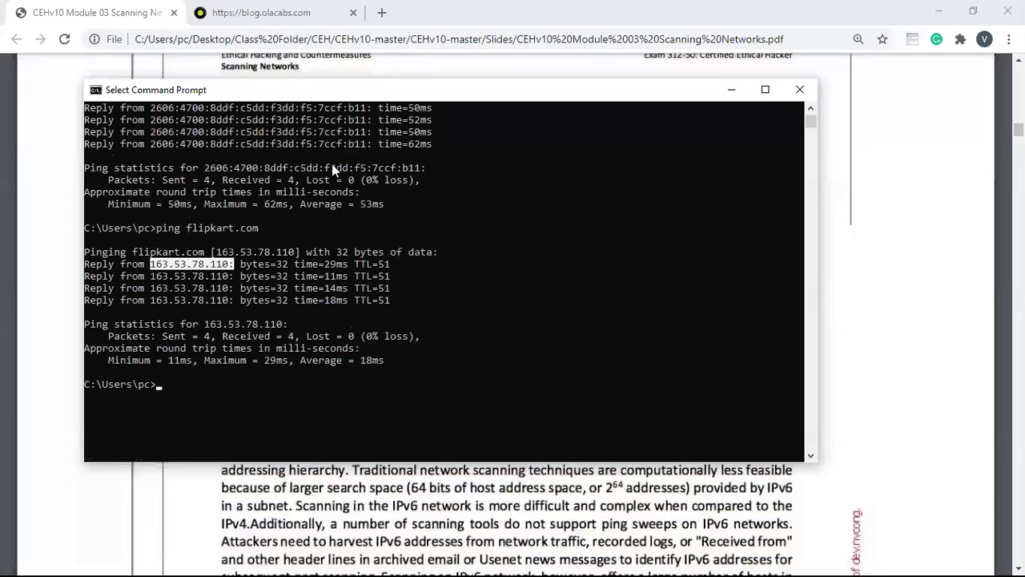
pyautogui.scroll(1, 333, 169)
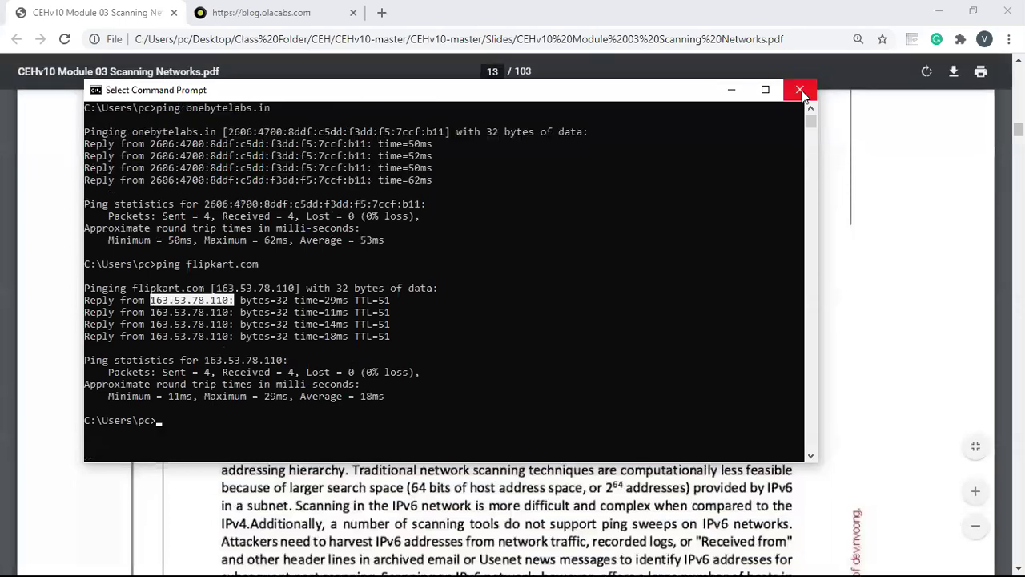
pyautogui.click(800, 90)
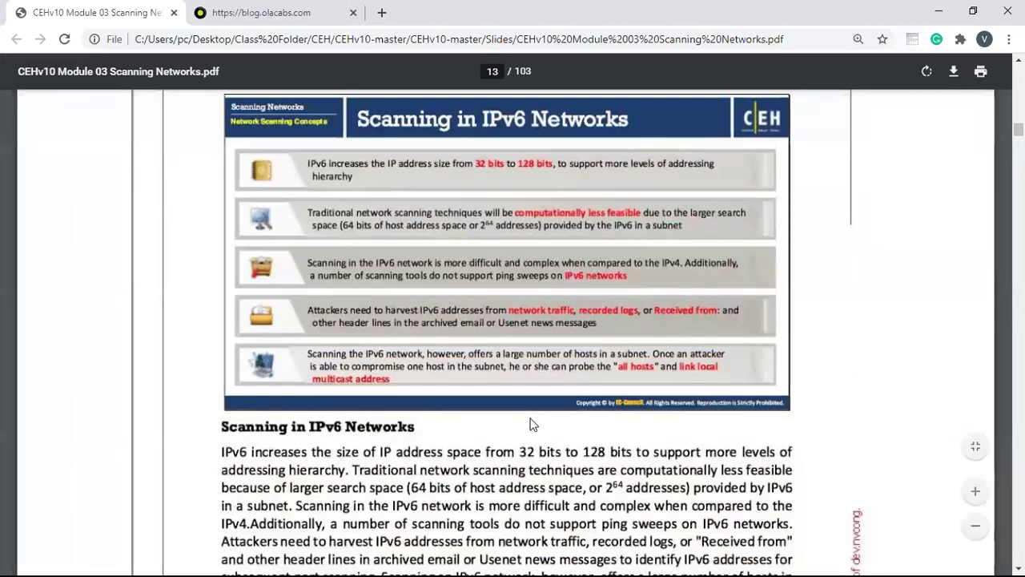
# Scroll the Module 03 PDF from the IPv6 page to the 'Scanning Tool: Nmap' slide
pyautogui.scroll(-5, 533, 424)
pyautogui.scroll(-6, 532, 424)
pyautogui.scroll(-4, 533, 425)
pyautogui.scroll(-1, 533, 425)
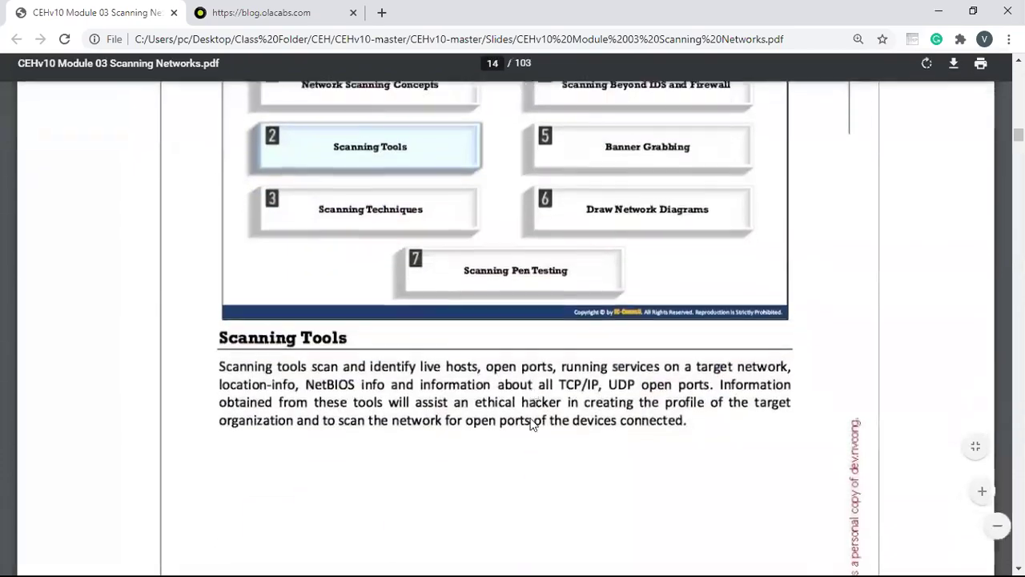
pyautogui.scroll(-5, 533, 424)
pyautogui.scroll(-5, 533, 424)
pyautogui.scroll(-2, 533, 425)
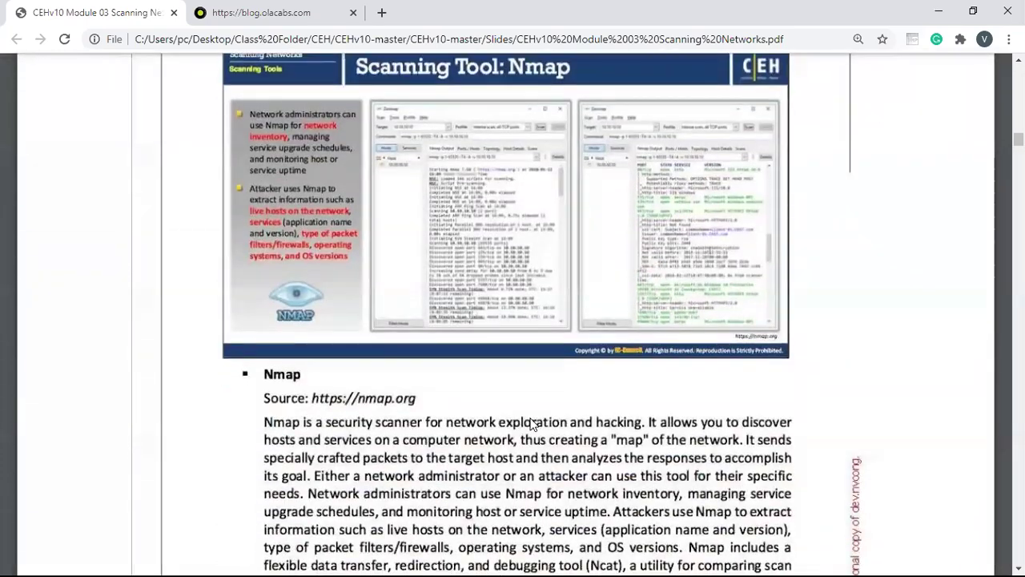
pyautogui.scroll(1, 533, 425)
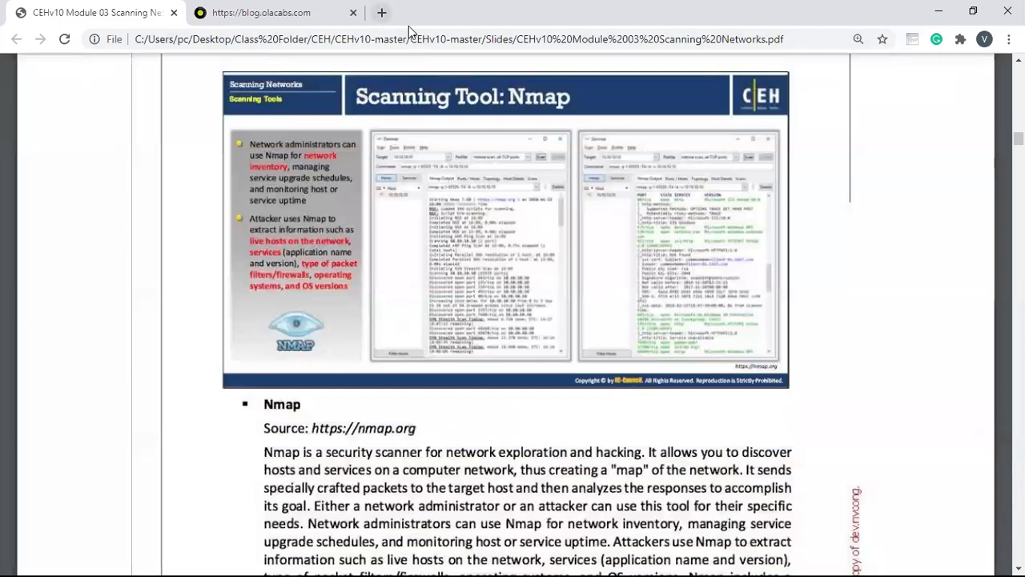
# Open a new browser tab and search Google for zenmap
pyautogui.hotkey('ctrl', 't')
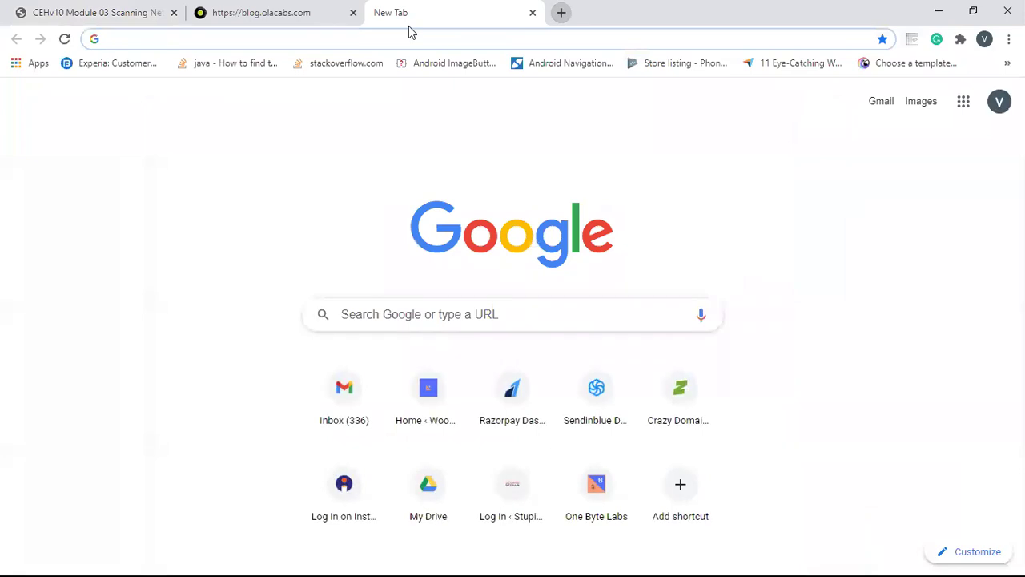
pyautogui.write('zenmap')
pyautogui.press('Return')
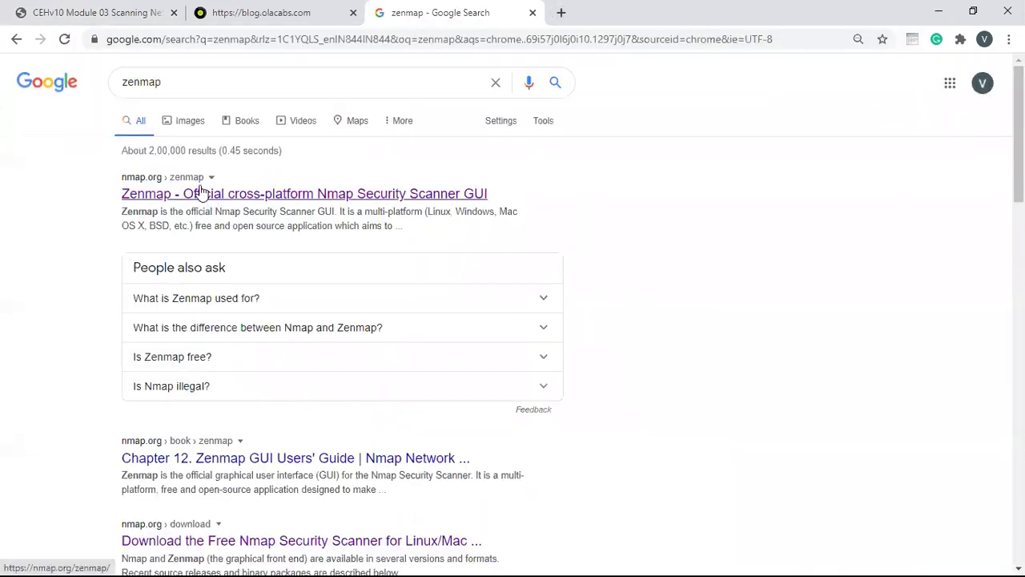
# Change the search to nmap, open the nmap.org result, and return to the PDF tab
pyautogui.doubleClick(344, 84)
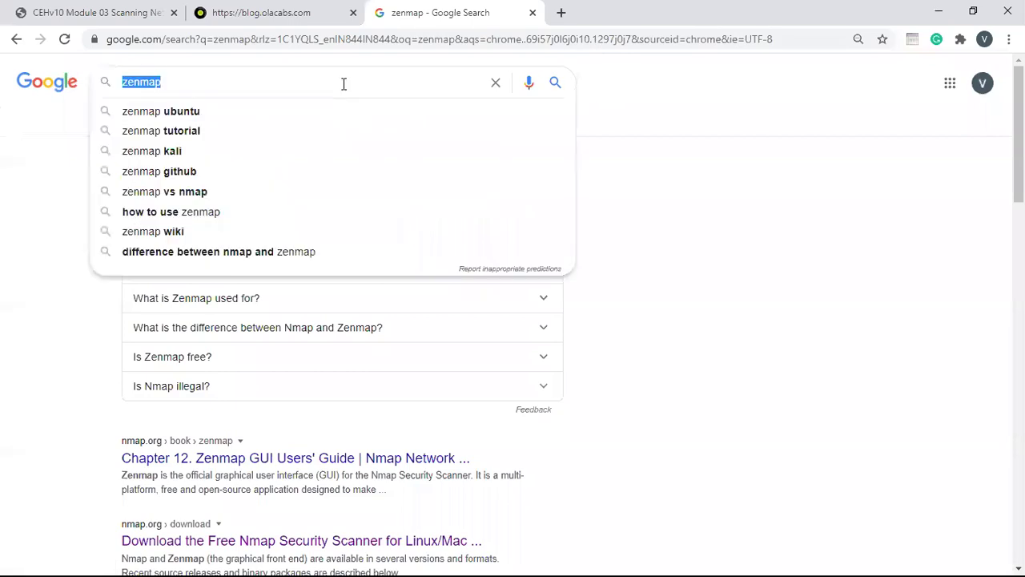
pyautogui.write('nmap')
pyautogui.press('Return')
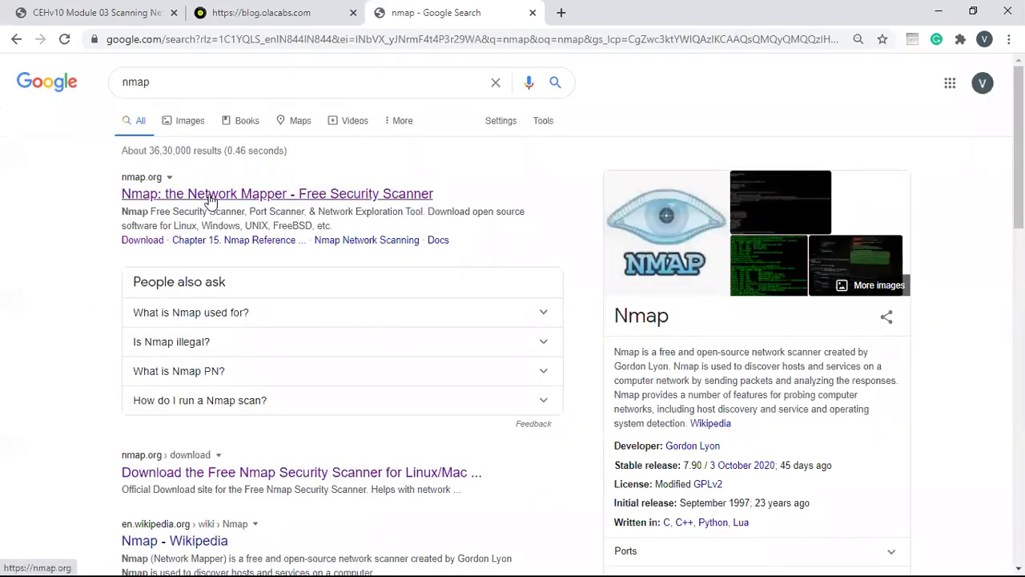
pyautogui.click(207, 195)
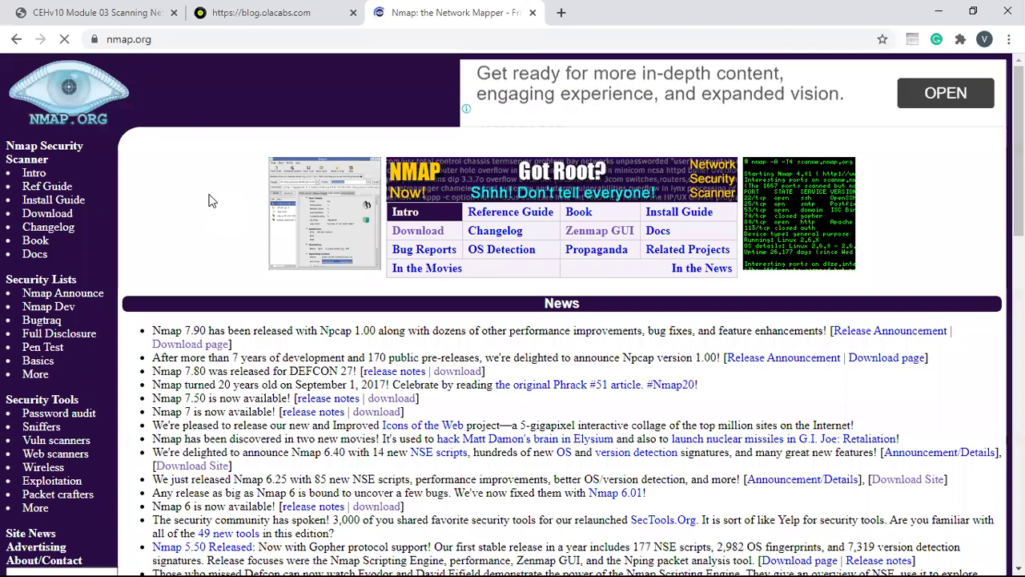
pyautogui.click(84, 16)
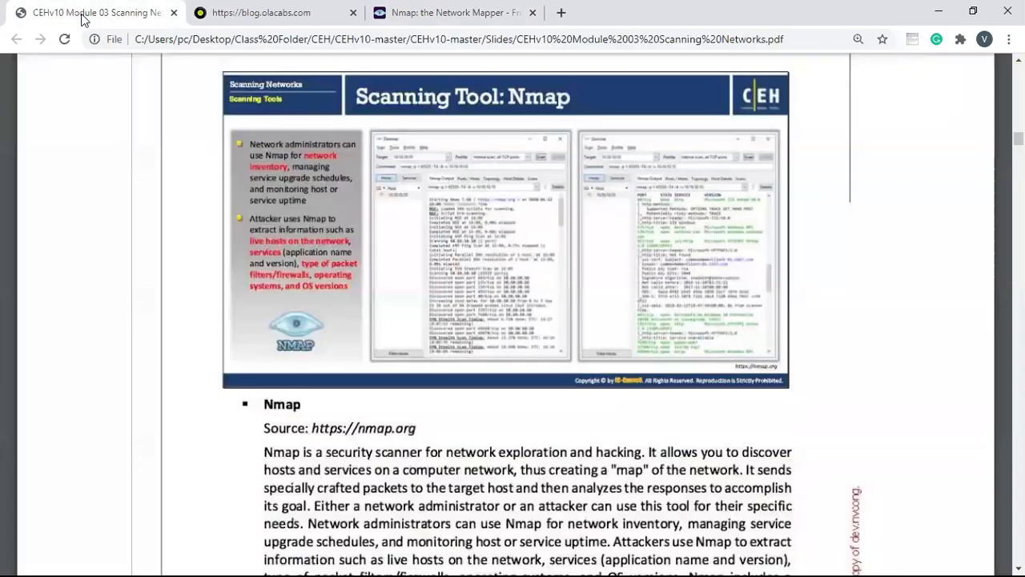
# Scroll past the Hping2/Hping3 slides to the Scanning Tools slide featuring NetScanTools Pro
pyautogui.scroll(-2, 463, 314)
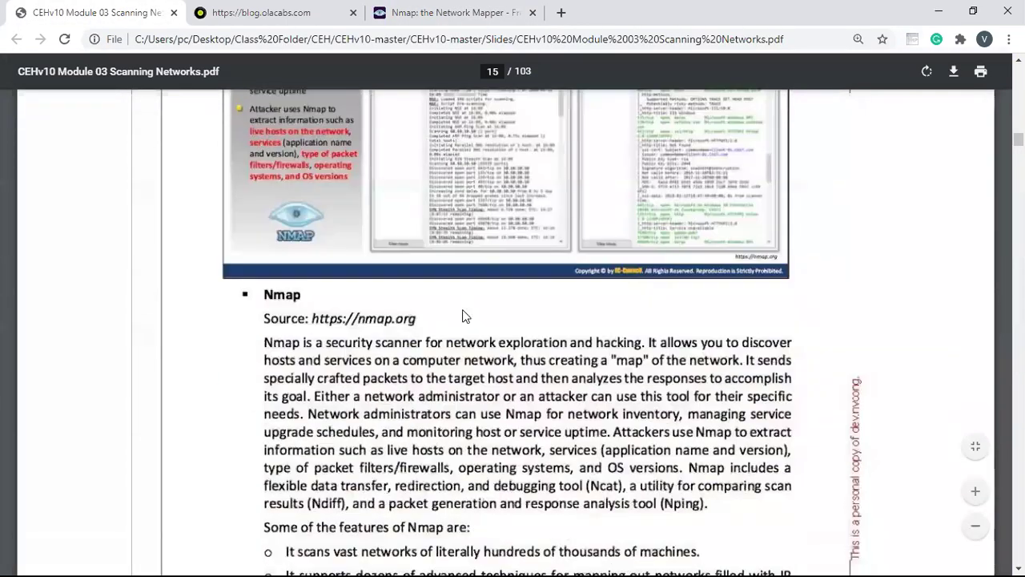
pyautogui.scroll(-8, 462, 315)
pyautogui.scroll(-3, 462, 315)
pyautogui.scroll(-1, 462, 315)
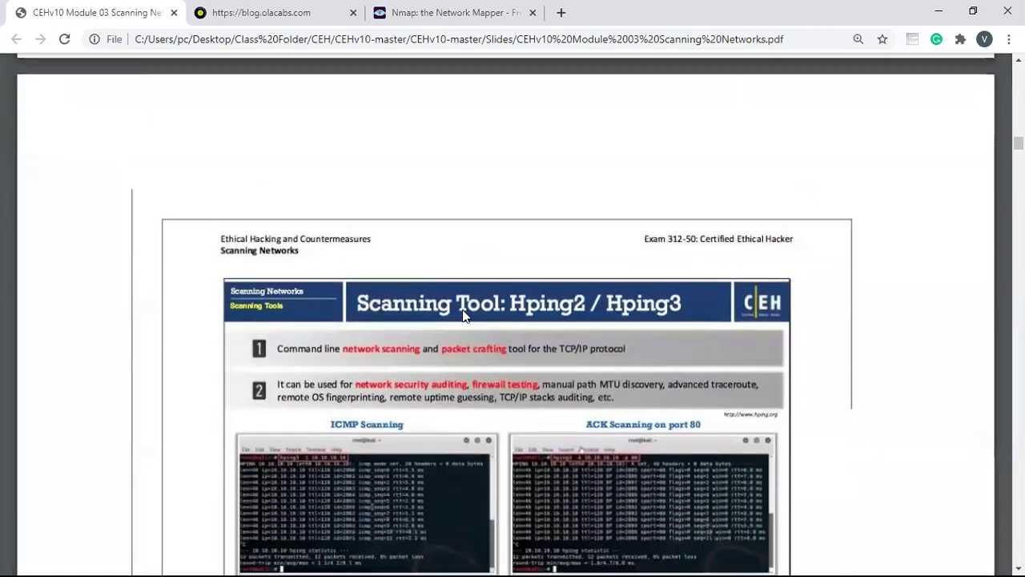
pyautogui.scroll(-1, 463, 315)
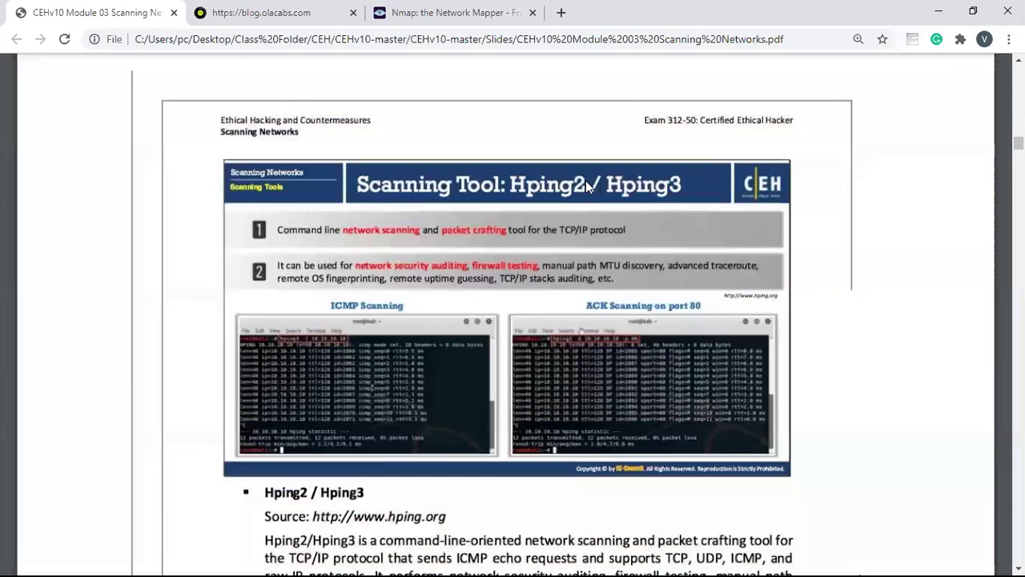
pyautogui.scroll(-15, 586, 180)
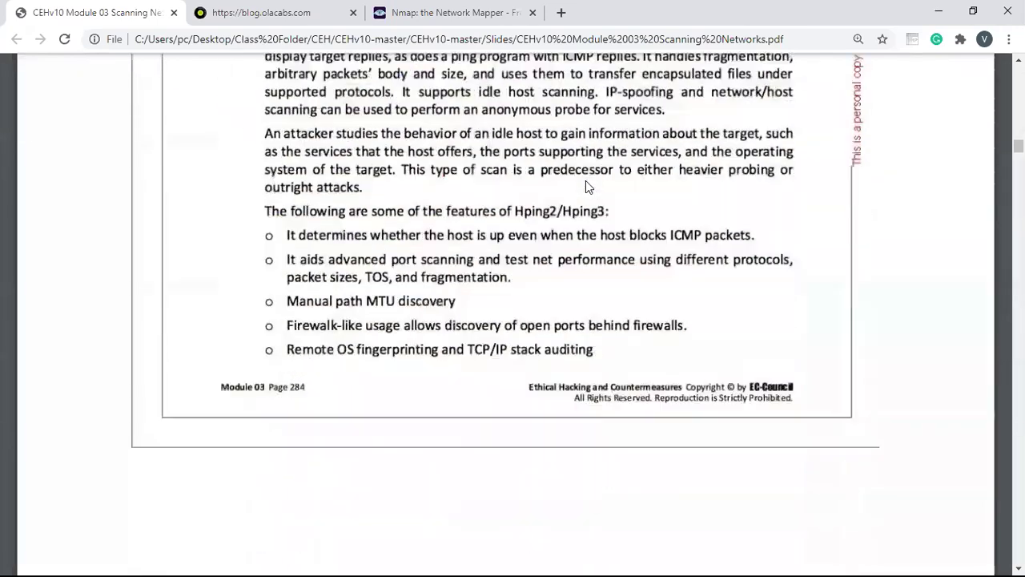
pyautogui.scroll(-3, 585, 182)
pyautogui.scroll(-3, 585, 182)
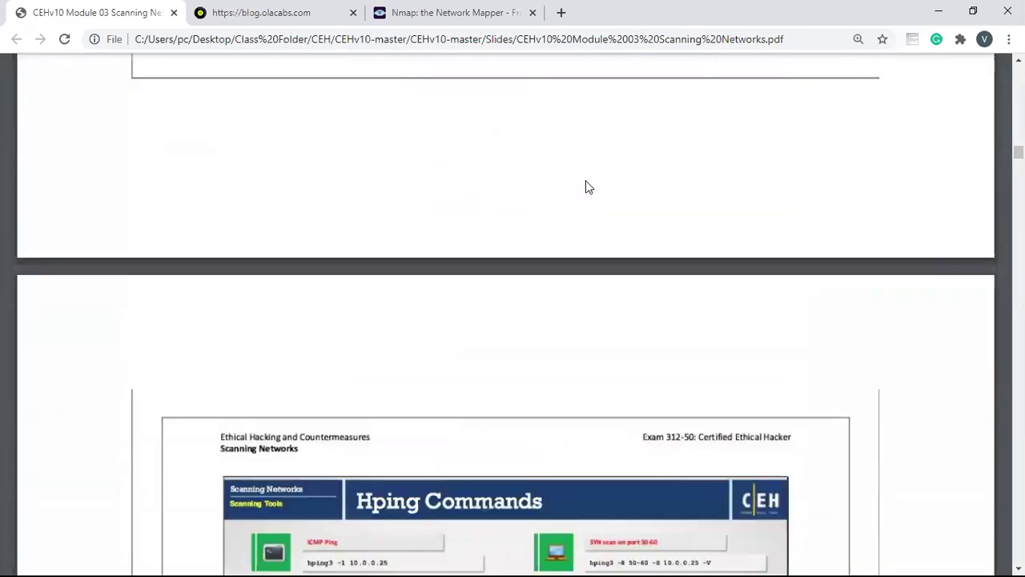
pyautogui.scroll(-3, 585, 181)
pyautogui.scroll(-1, 586, 181)
pyautogui.scroll(-2, 586, 186)
pyautogui.scroll(-3, 586, 186)
pyautogui.scroll(-5, 586, 186)
pyautogui.scroll(-5, 586, 186)
pyautogui.scroll(-5, 585, 185)
pyautogui.scroll(-5, 586, 186)
pyautogui.scroll(-3, 585, 186)
pyautogui.scroll(-5, 586, 186)
pyautogui.scroll(-5, 586, 181)
pyautogui.scroll(-1, 586, 180)
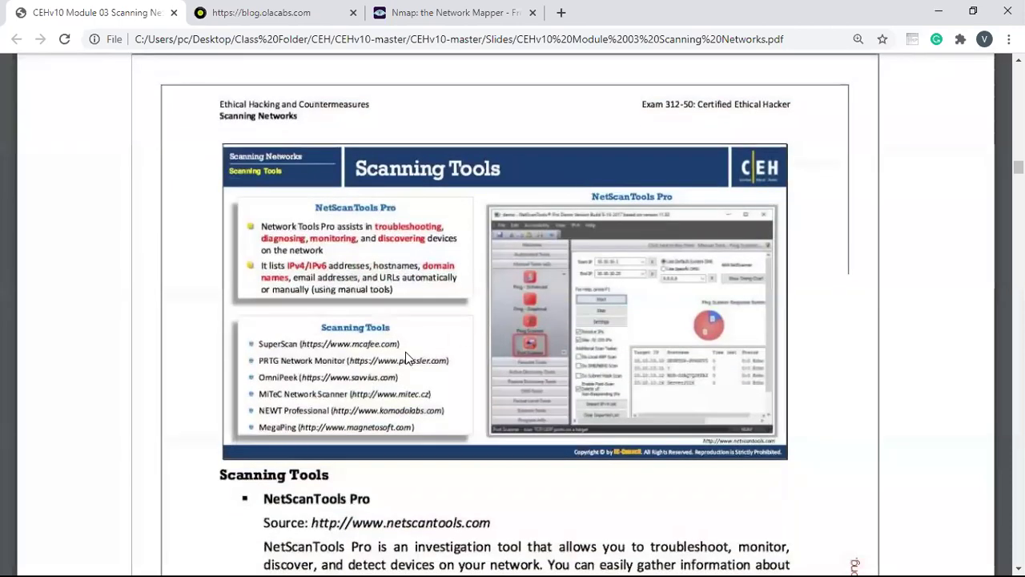
# Scroll past the 'Scanning Tools for Mobile' slide to the 'Scanning Techniques' section introduction
pyautogui.scroll(-2, 425, 381)
pyautogui.scroll(-3, 425, 381)
pyautogui.scroll(-5, 426, 380)
pyautogui.scroll(-4, 425, 381)
pyautogui.scroll(-3, 425, 381)
pyautogui.scroll(-2, 426, 381)
pyautogui.scroll(-4, 426, 380)
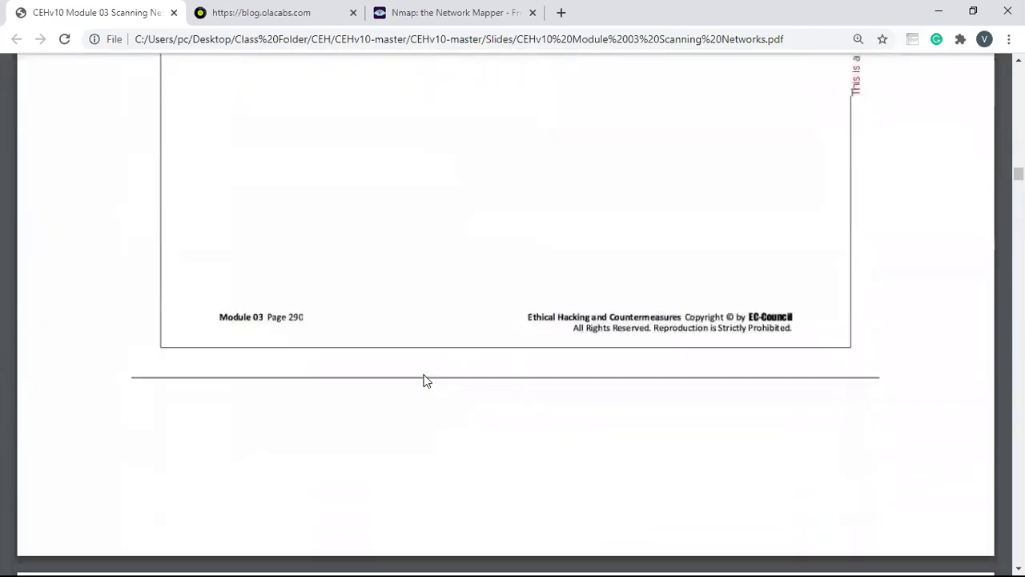
pyautogui.scroll(-3, 425, 380)
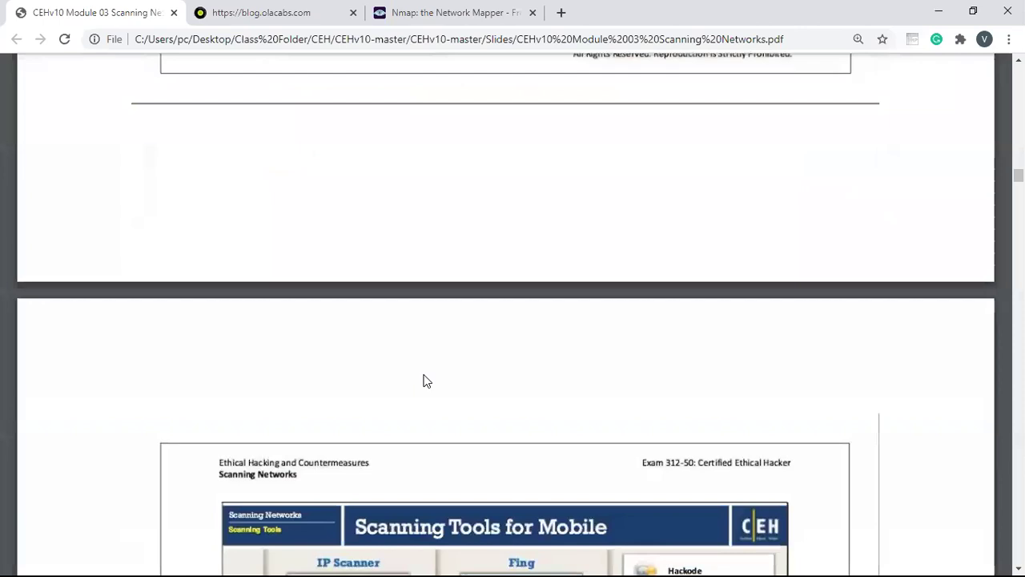
pyautogui.scroll(-1, 426, 380)
pyautogui.scroll(-1, 426, 381)
pyautogui.scroll(-2, 425, 381)
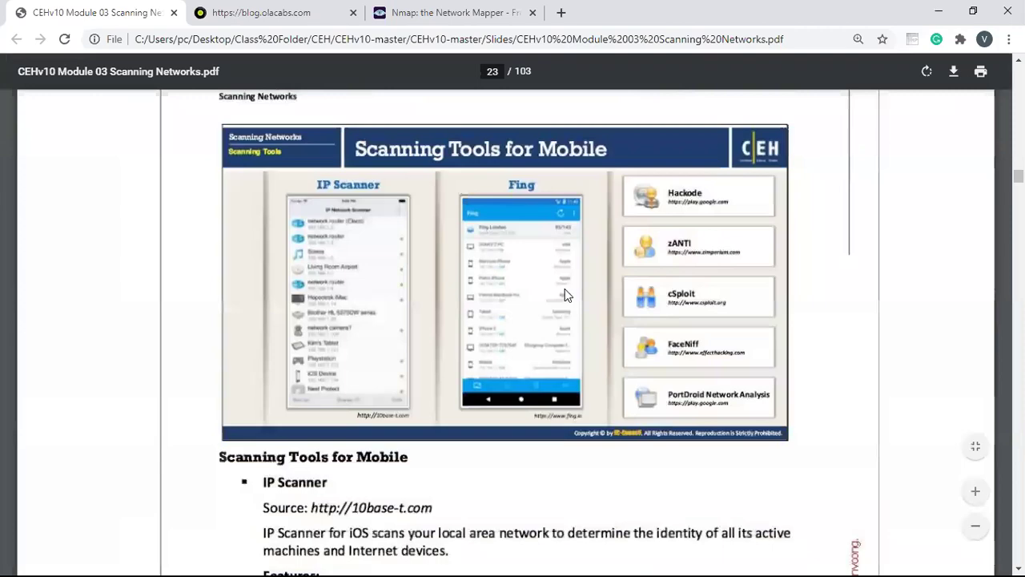
pyautogui.scroll(5, 565, 293)
pyautogui.scroll(2, 565, 292)
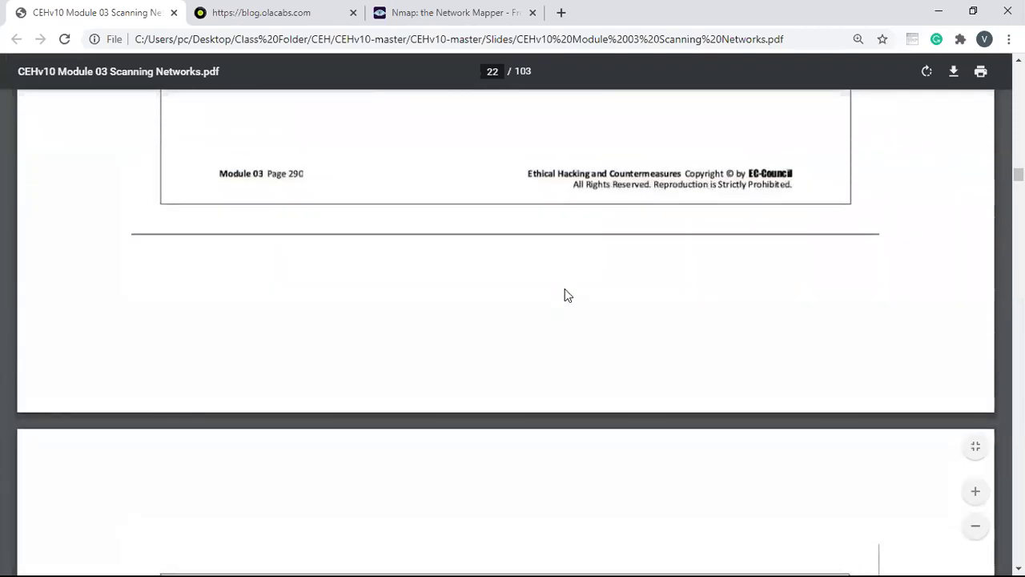
pyautogui.scroll(-4, 565, 293)
pyautogui.scroll(-10, 565, 293)
pyautogui.scroll(-5, 565, 294)
pyautogui.scroll(-5, 565, 294)
pyautogui.scroll(-5, 564, 294)
pyautogui.scroll(-4, 565, 294)
pyautogui.scroll(-4, 565, 292)
pyautogui.scroll(2, 565, 293)
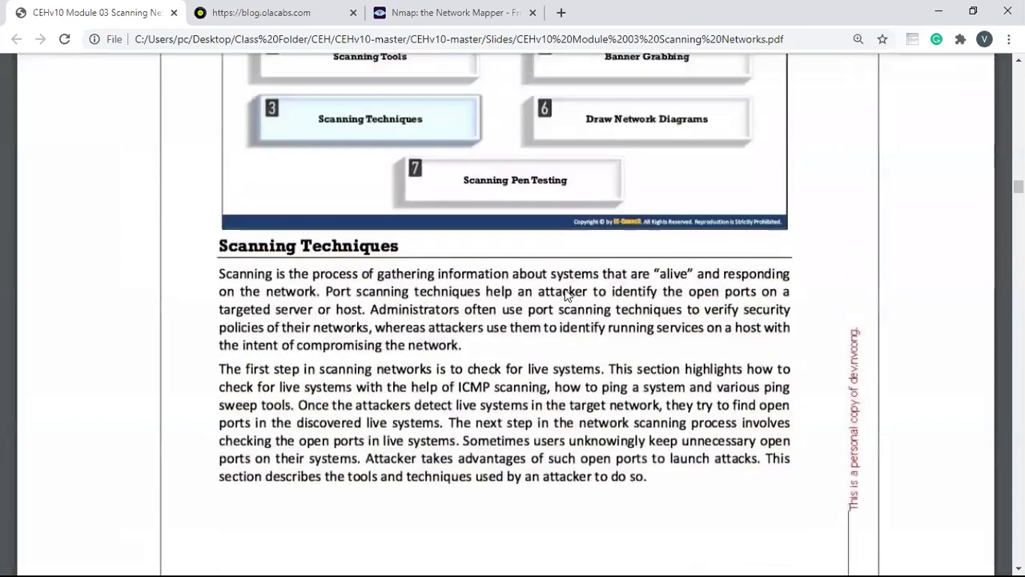
# Minimize Chrome, search Windows for 'namp', then bring the Chrome window back
pyautogui.click(939, 11)
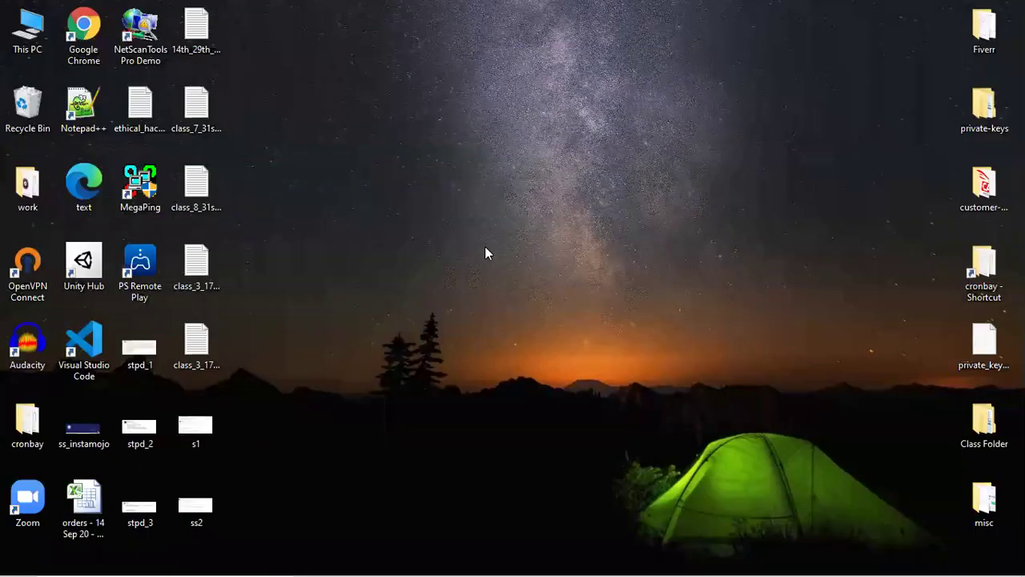
pyautogui.press('super')
pyautogui.write('namp')
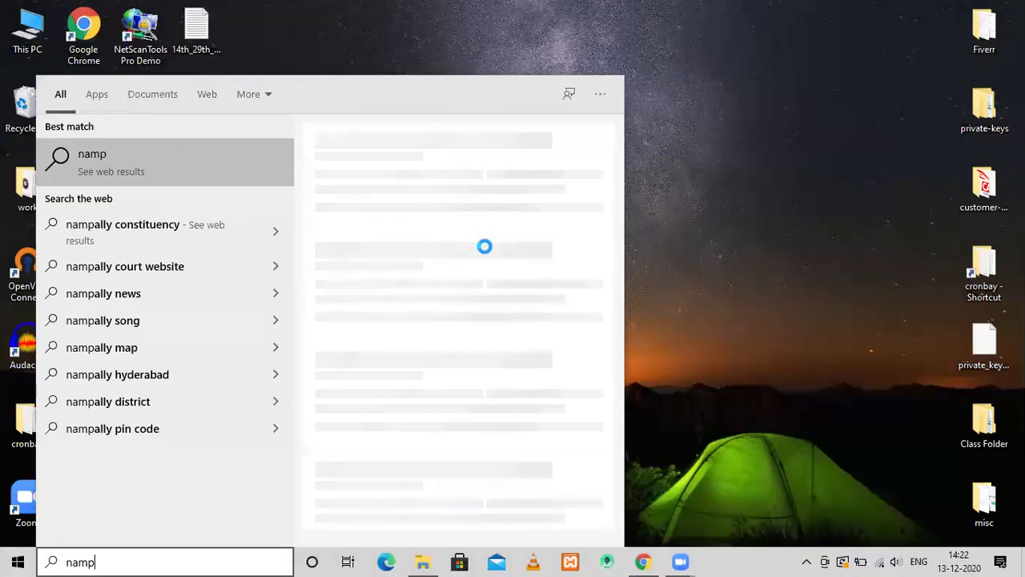
pyautogui.press('Return')
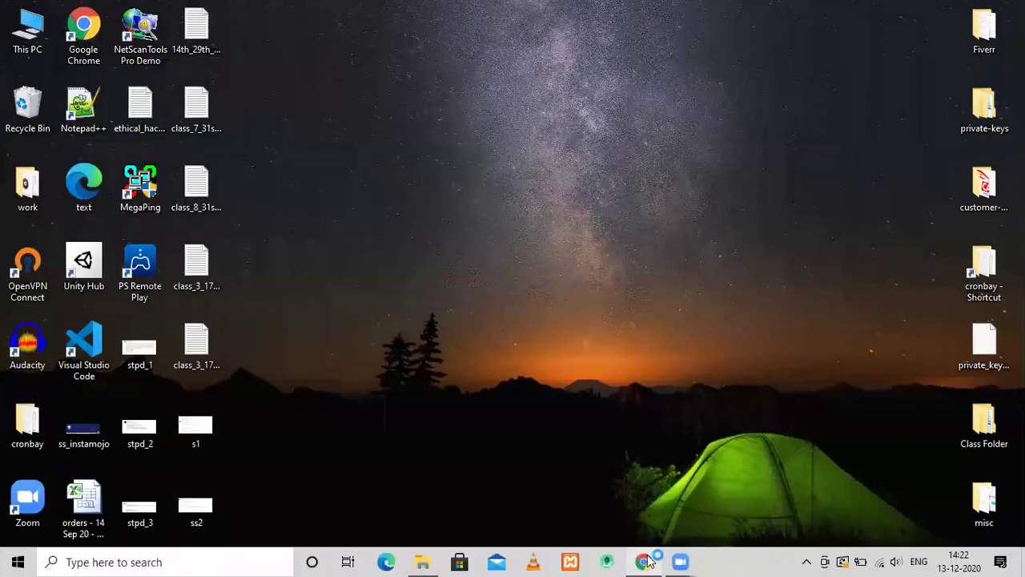
pyautogui.click(649, 563)
pyautogui.click(470, 24)
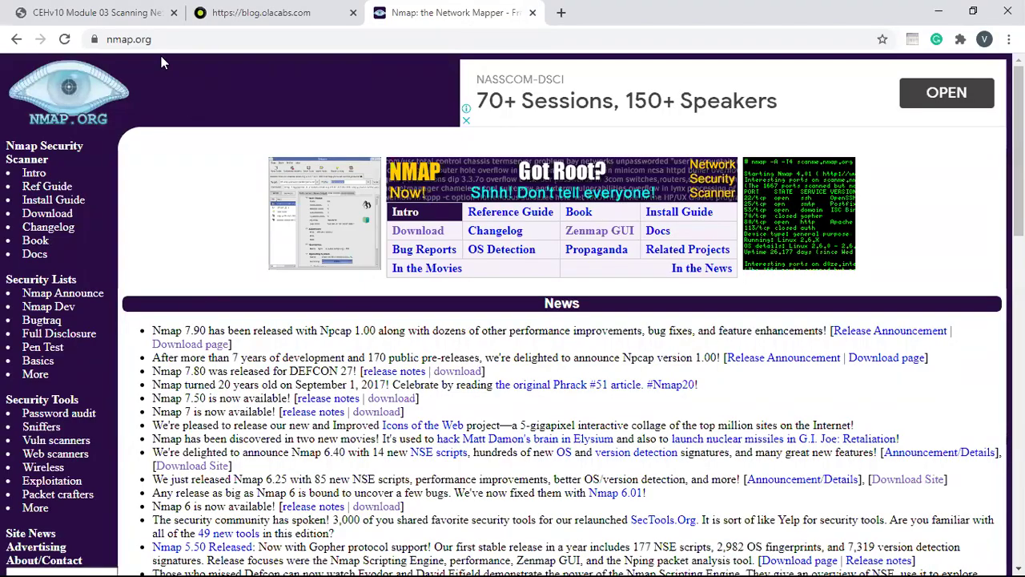
pyautogui.scroll(-3, 290, 216)
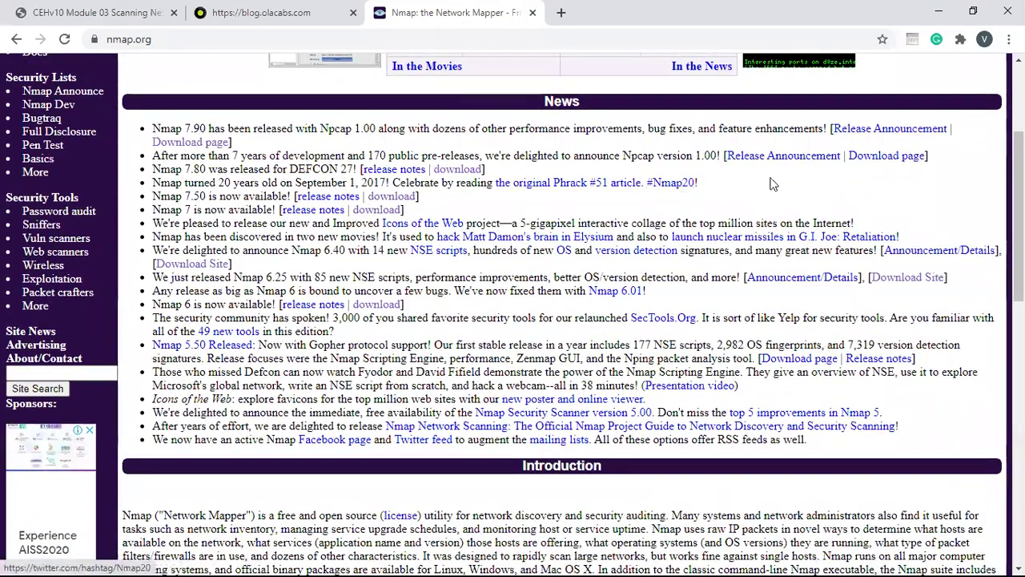
pyautogui.scroll(1, 481, 200)
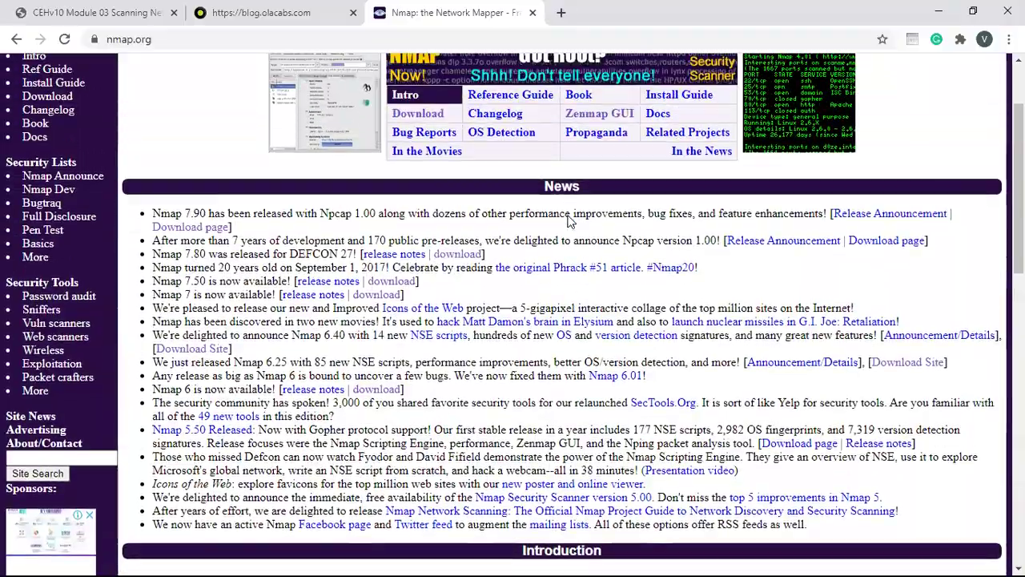
pyautogui.scroll(-4, 570, 218)
pyautogui.scroll(-4, 570, 217)
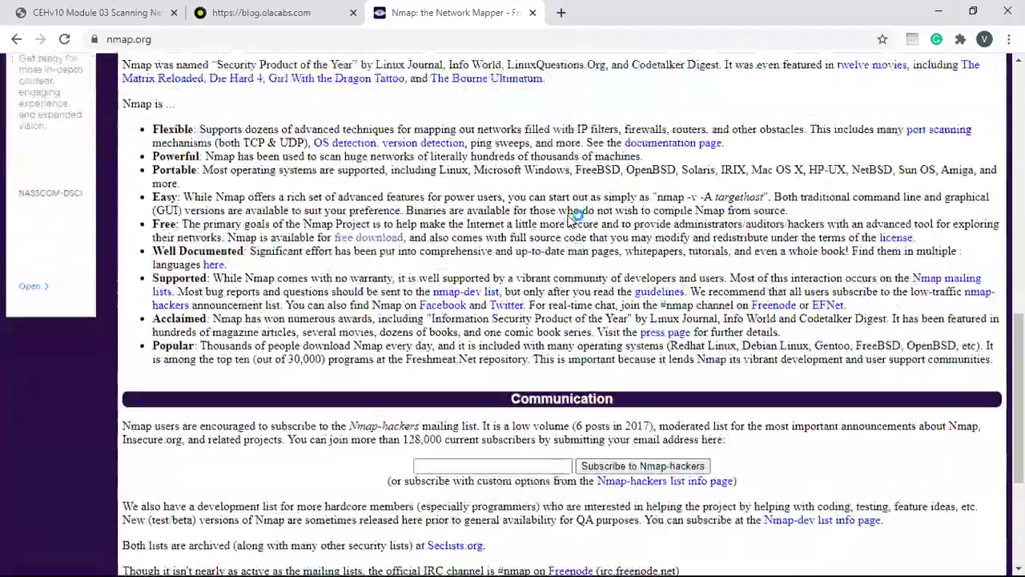
pyautogui.scroll(10, 570, 218)
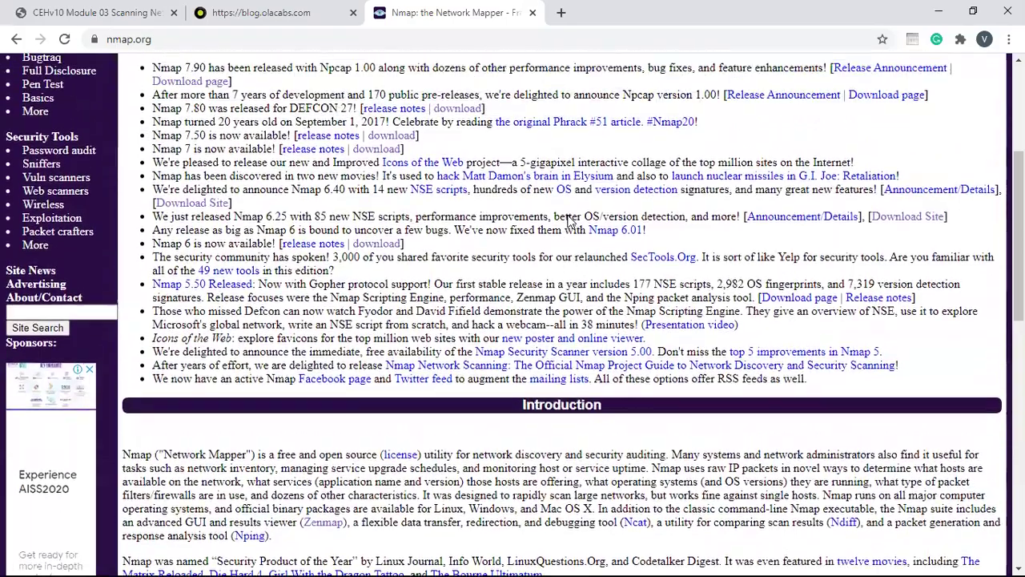
pyautogui.scroll(3, 571, 218)
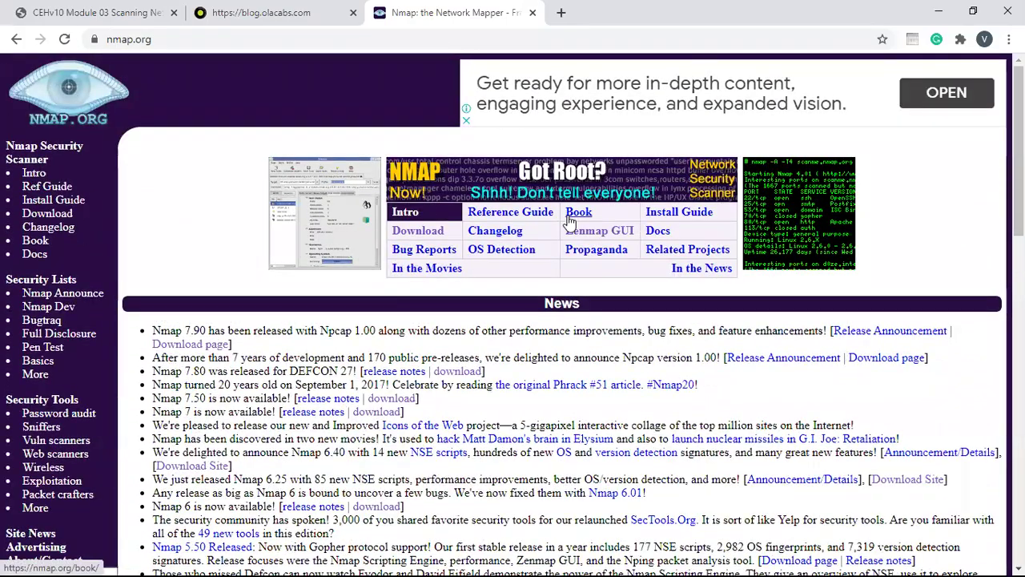
pyautogui.scroll(-10, 571, 218)
pyautogui.scroll(-3, 582, 184)
pyautogui.scroll(-2, 582, 184)
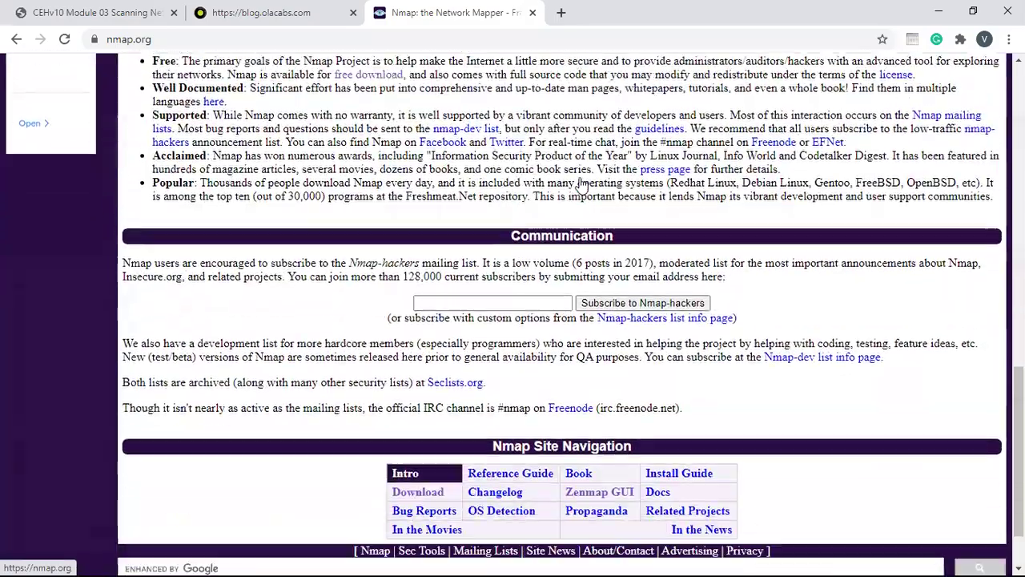
pyautogui.scroll(-2, 583, 184)
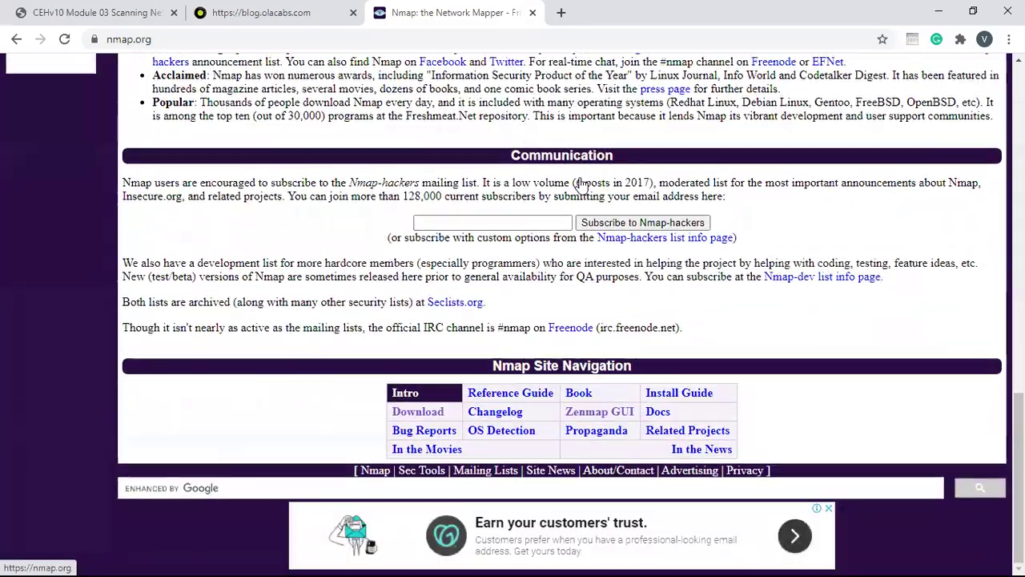
# Open the Nmap download page and start downloading nmap-7.91-setup.exe
pyautogui.click(421, 413)
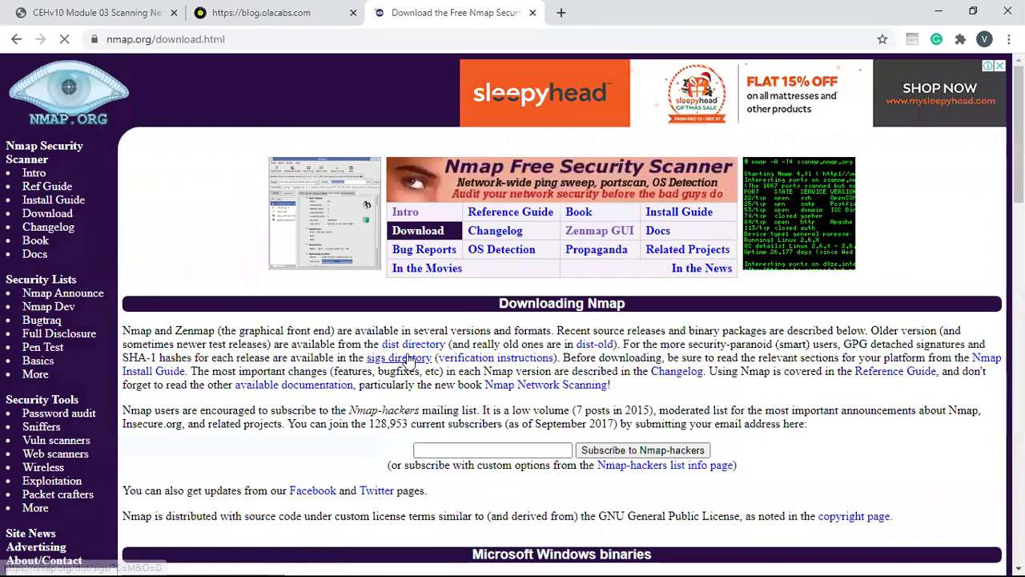
pyautogui.scroll(-1, 409, 355)
pyautogui.scroll(-4, 409, 354)
pyautogui.scroll(-1, 408, 355)
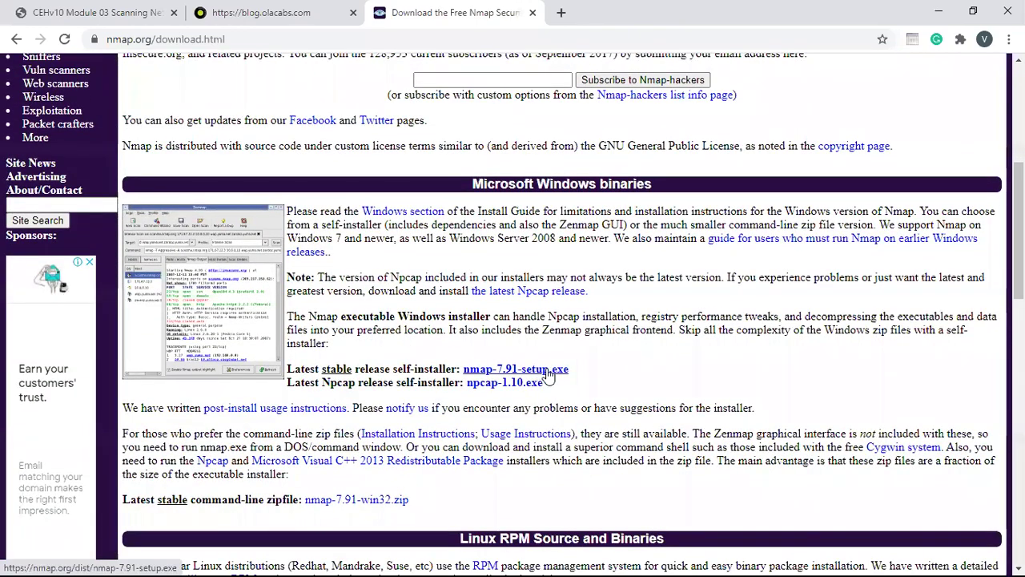
pyautogui.click(550, 373)
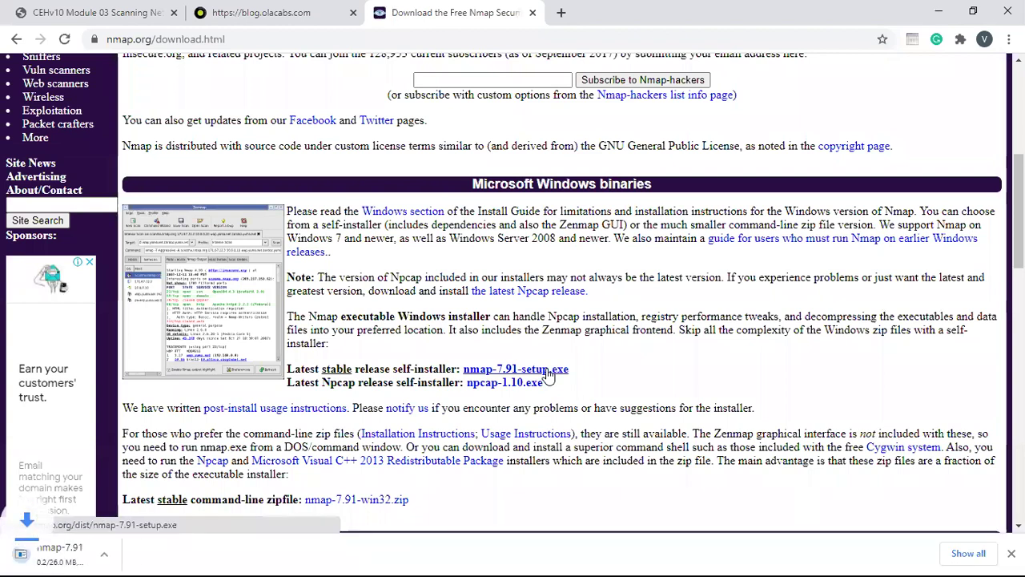
# Cancel the nmap-7.91-setup.exe download from the download bar and minimize Chrome
pyautogui.rightClick(76, 552)
pyautogui.click(94, 553)
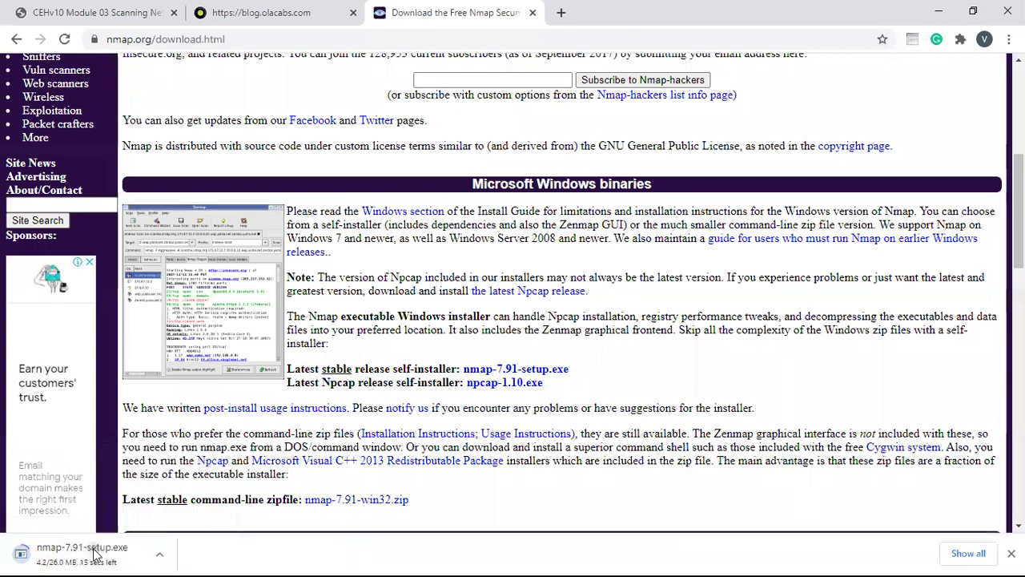
pyautogui.rightClick(104, 551)
pyautogui.click(141, 532)
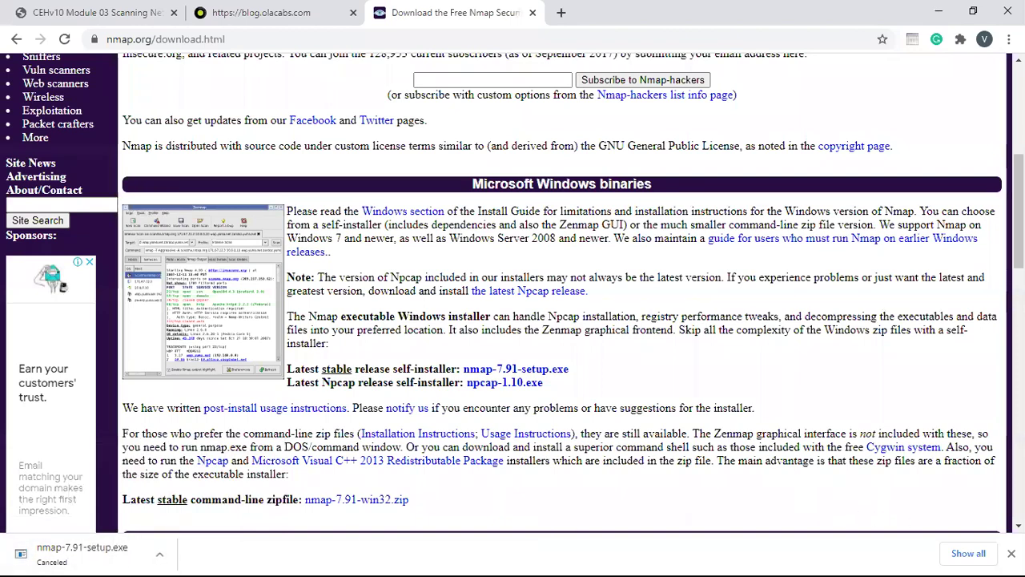
pyautogui.click(939, 12)
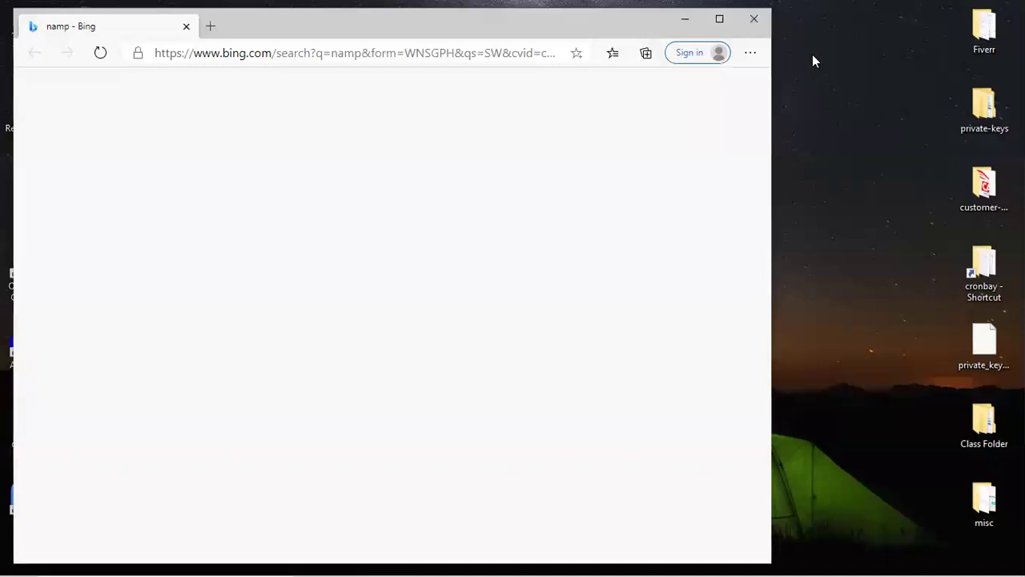
# Close the Bing window and launch Nmap - Zenmap GUI through a Start search for 'nmap'
pyautogui.click(754, 18)
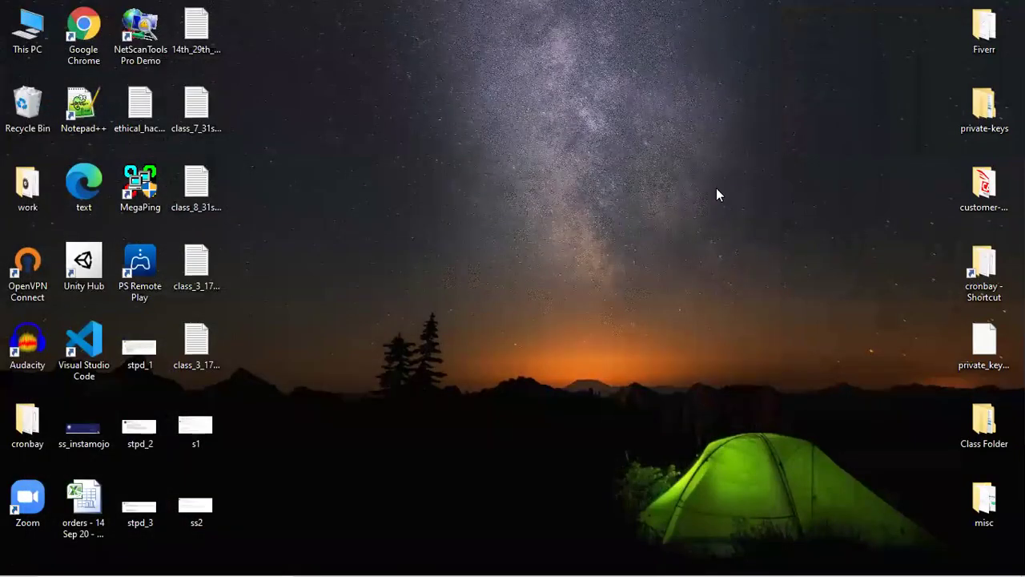
pyautogui.press('super')
pyautogui.write('nmap')
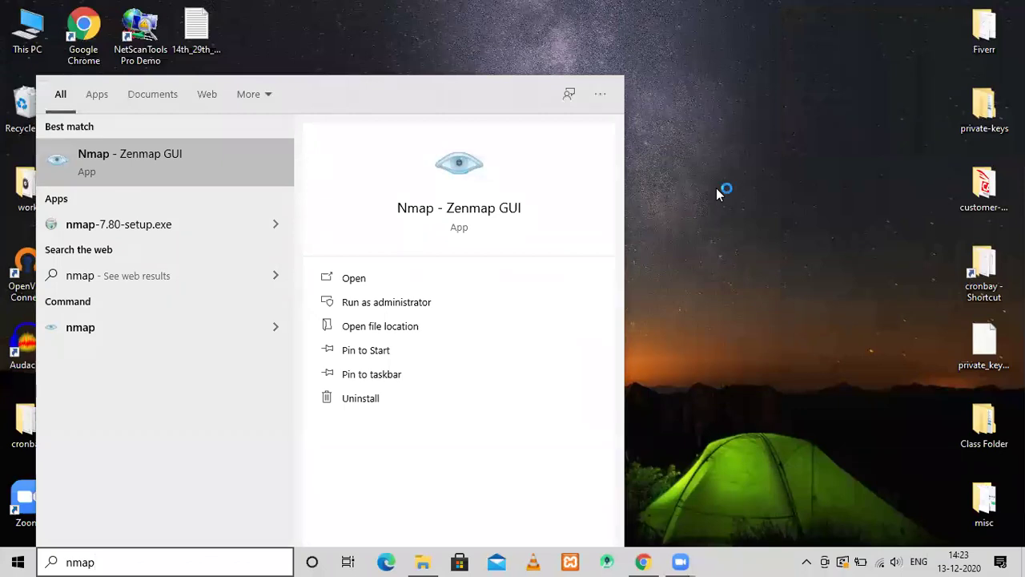
pyautogui.press('Return')
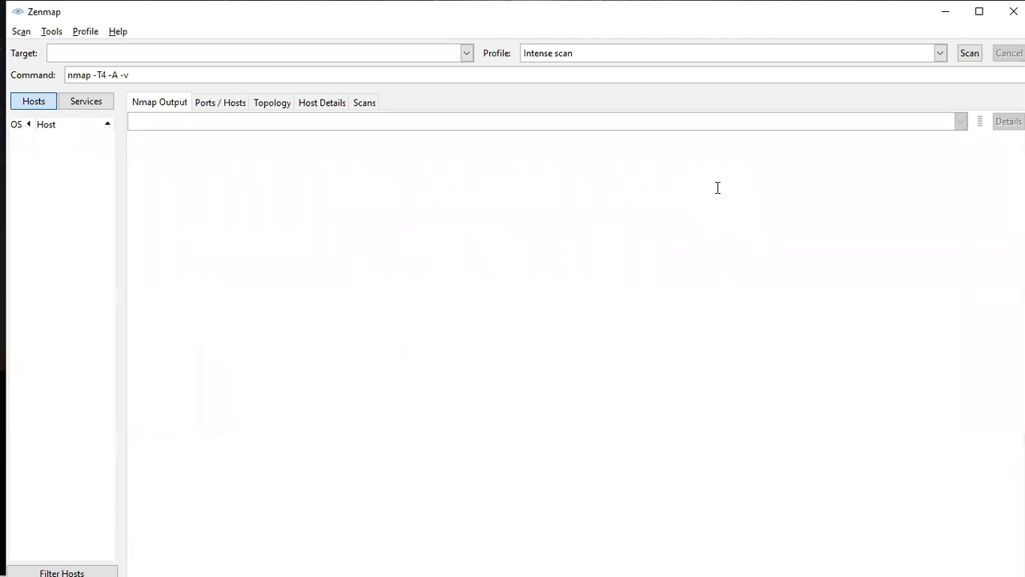
# Keep the Intense scan profile (nmap -T4 -A -v) selected, then minimize Zenmap
pyautogui.click(96, 60)
pyautogui.click(940, 53)
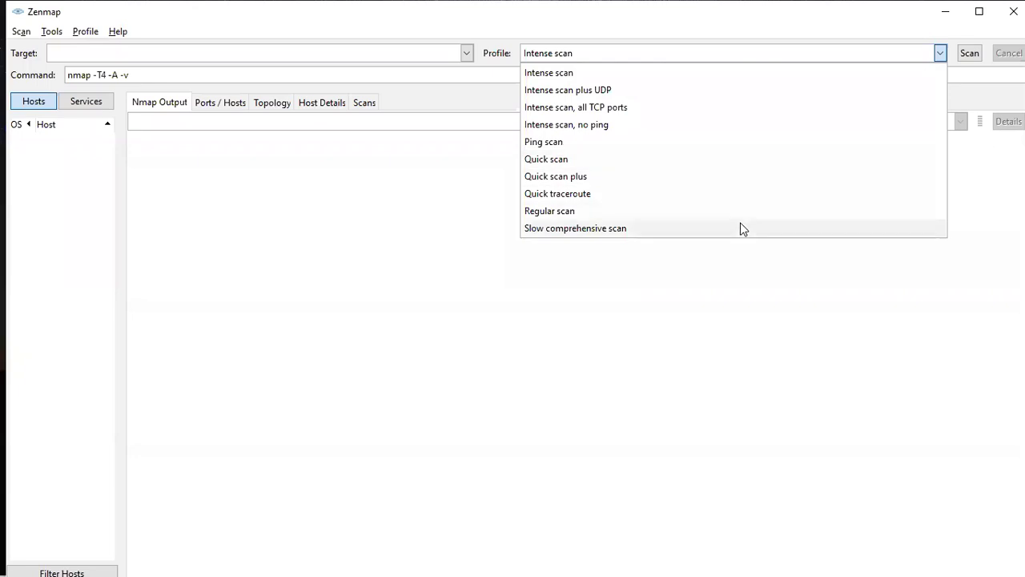
pyautogui.click(753, 75)
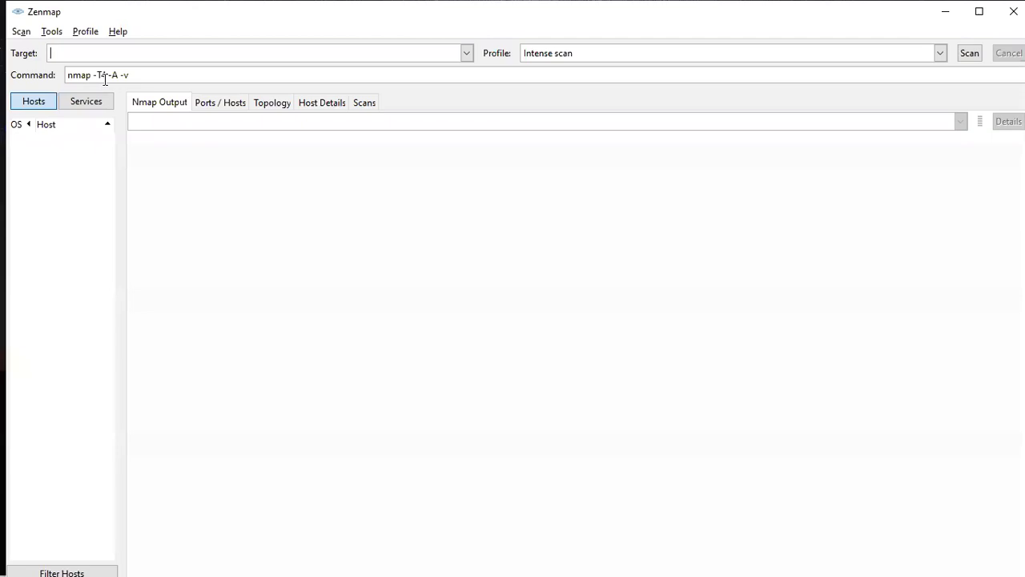
pyautogui.tripleClick(105, 78)
pyautogui.click(163, 54)
pyautogui.click(945, 15)
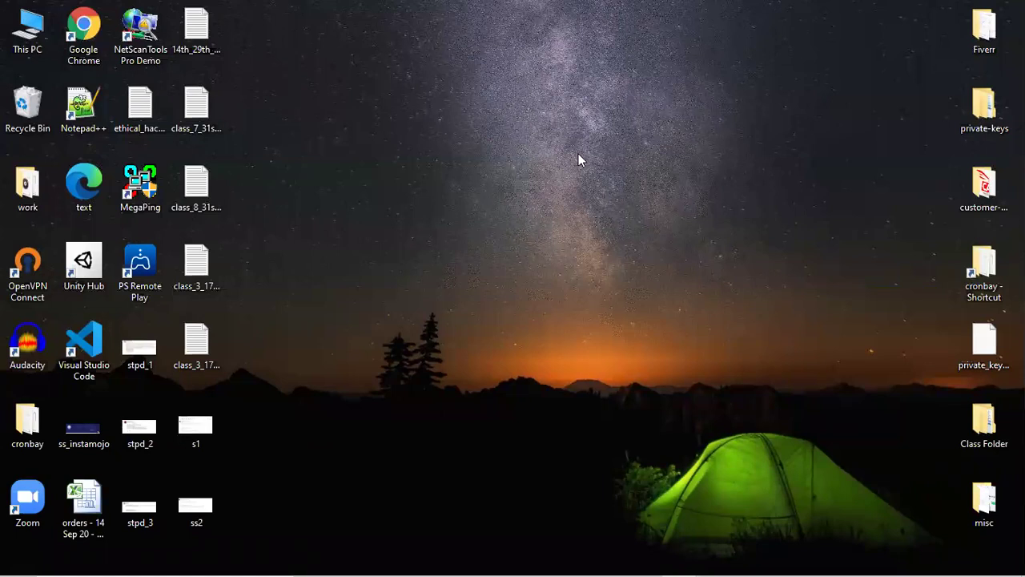
# Open Command Prompt via cmd and ping certifiedhacker.com, which resolves to 162.241.216.11
pyautogui.moveTo(643, 561)
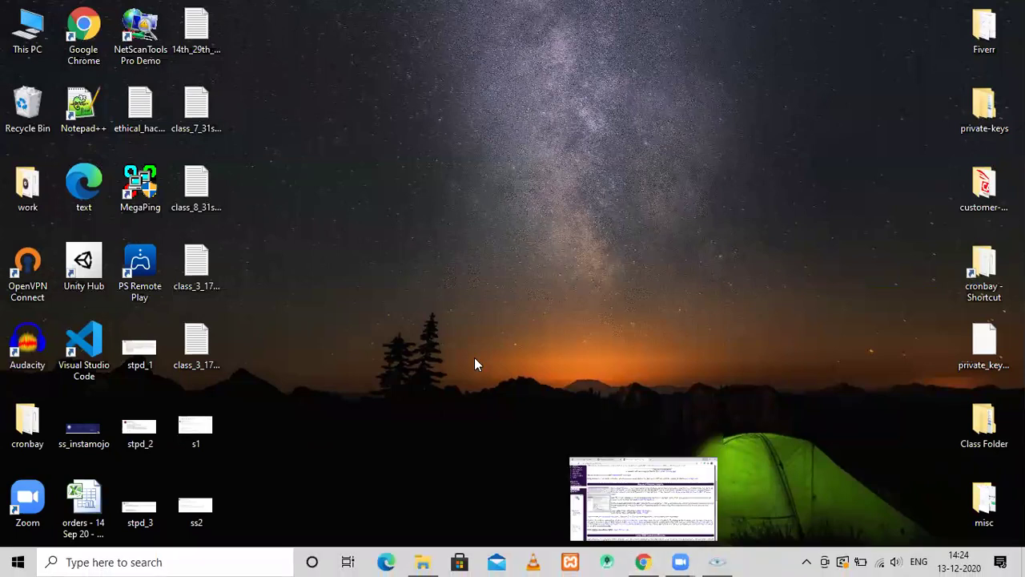
pyautogui.press('super')
pyautogui.write('cmd')
pyautogui.press('Return')
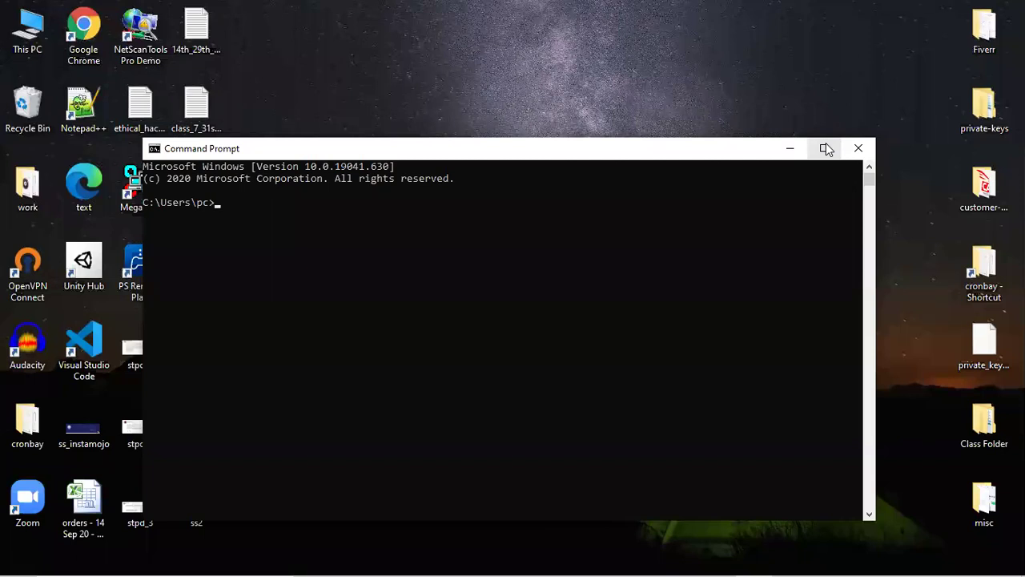
pyautogui.write('ping certifiedhacker.com')
pyautogui.press('Return')
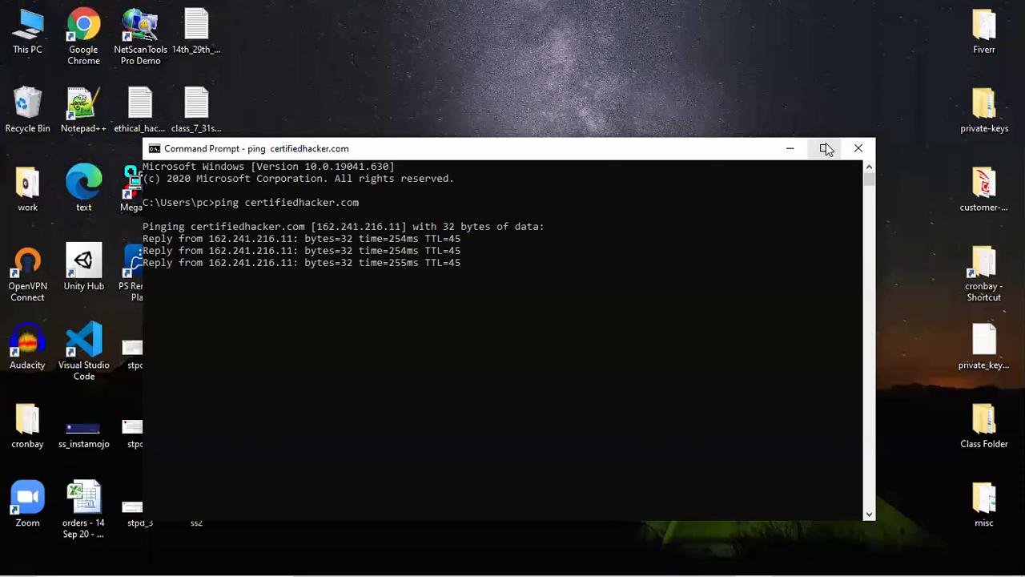
# Restore Zenmap and set the scan target to 162.241.216.11 from the autocomplete list
pyautogui.moveTo(817, 561)
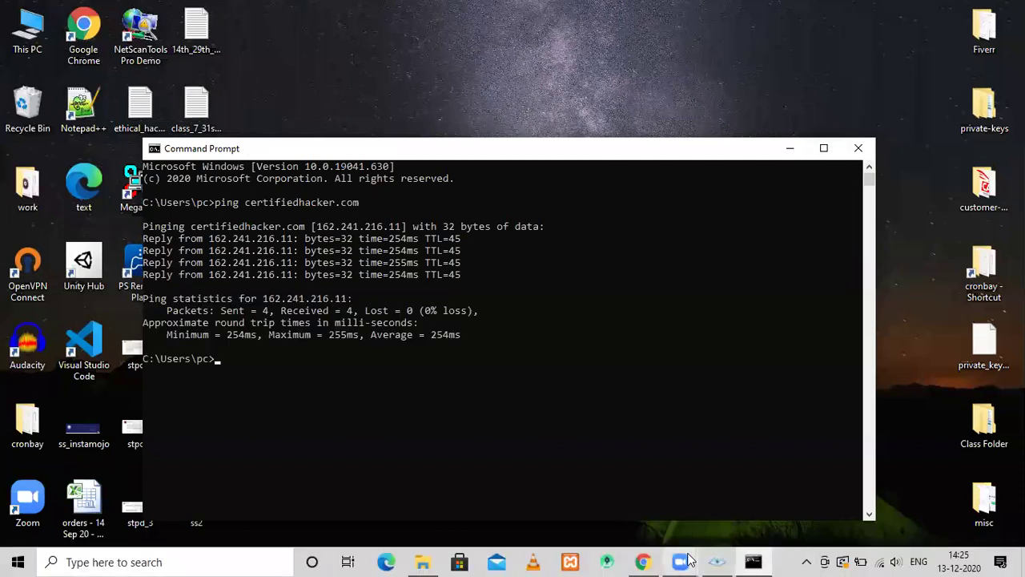
pyautogui.click(717, 561)
pyautogui.click(183, 55)
pyautogui.write('16')
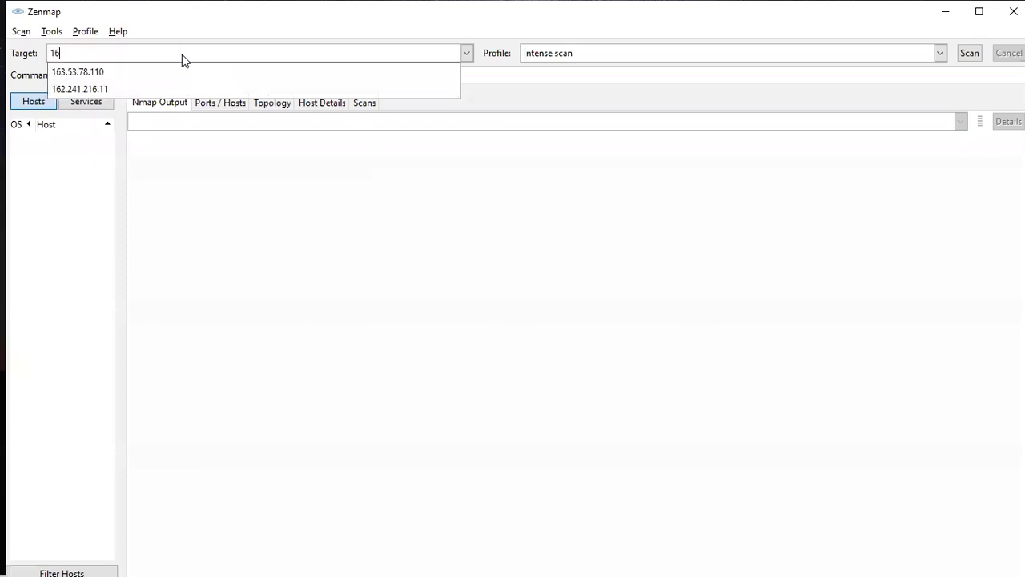
pyautogui.click(138, 89)
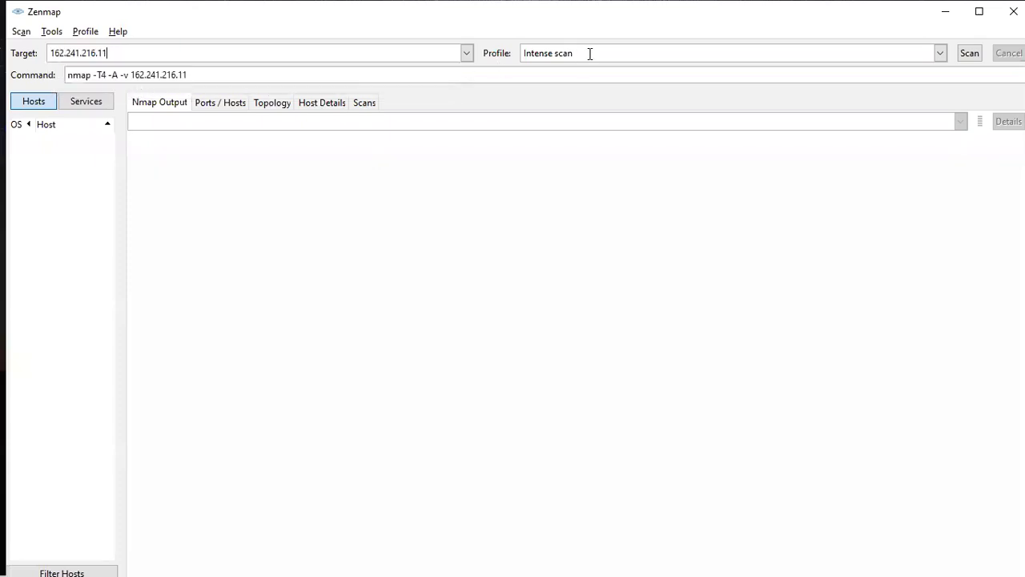
# Run the Intense scan command nmap -T4 -A -v 162.241.216.11
pyautogui.click(324, 77)
pyautogui.hotkey('ctrl', 'a')
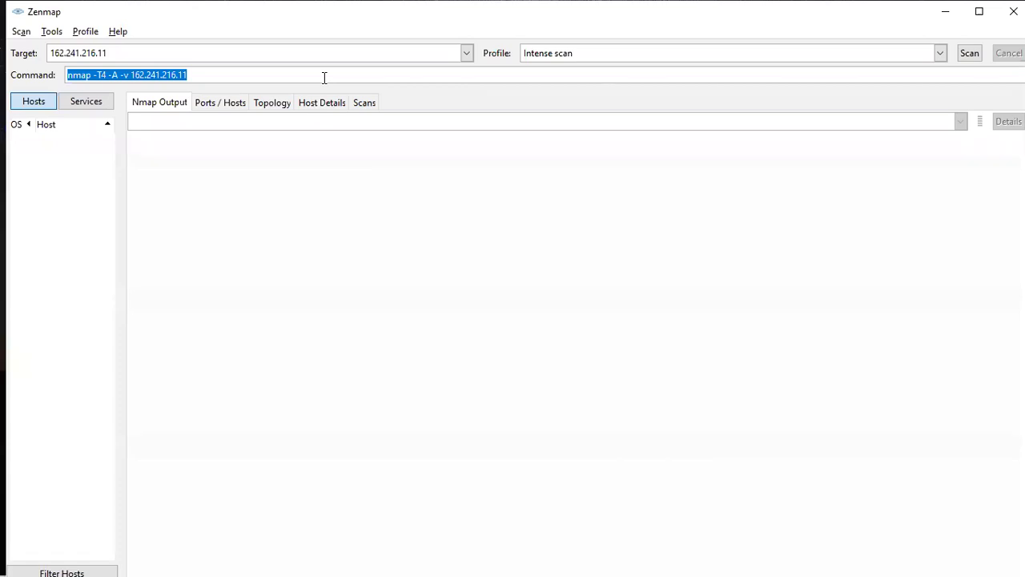
pyautogui.press('Return')
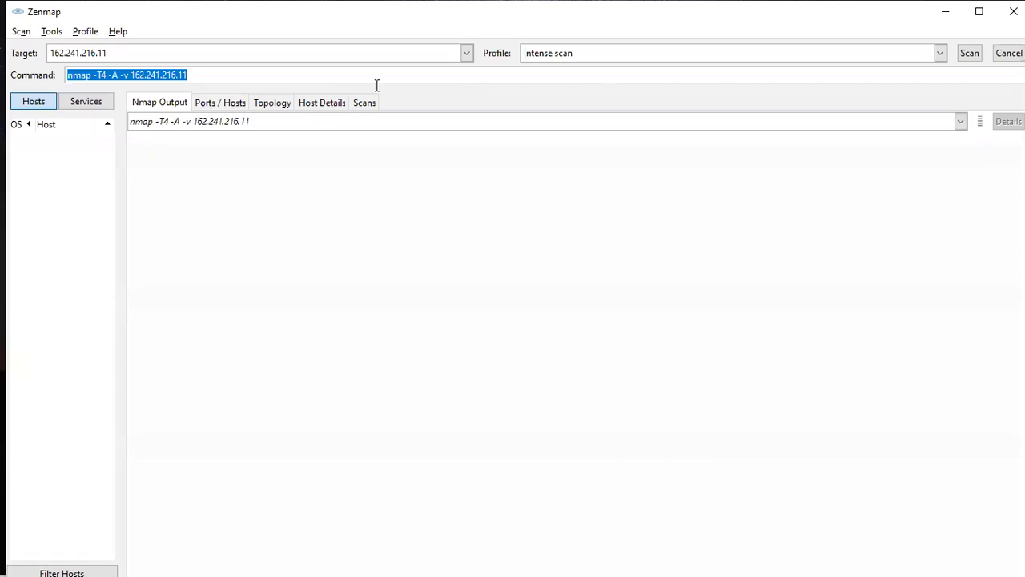
# Open the scan command list while the scan discovers 17 open ports, including 21, 22, 80, 443 and 3306
pyautogui.click(288, 123)
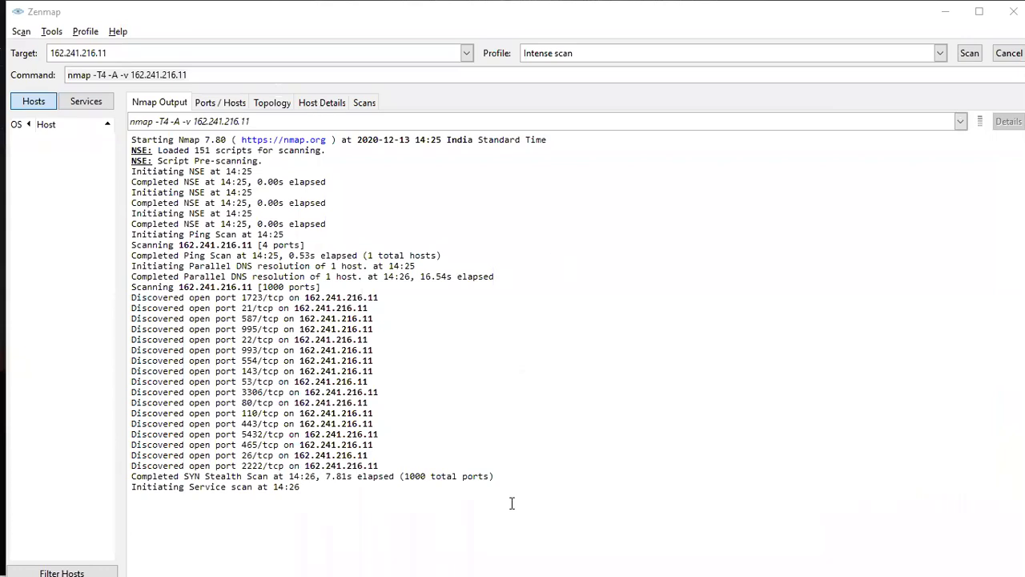
# Return to the scan output as it finishes with OS guesses, a 21-hop traceroute and 'Nmap done'
pyautogui.click(470, 492)
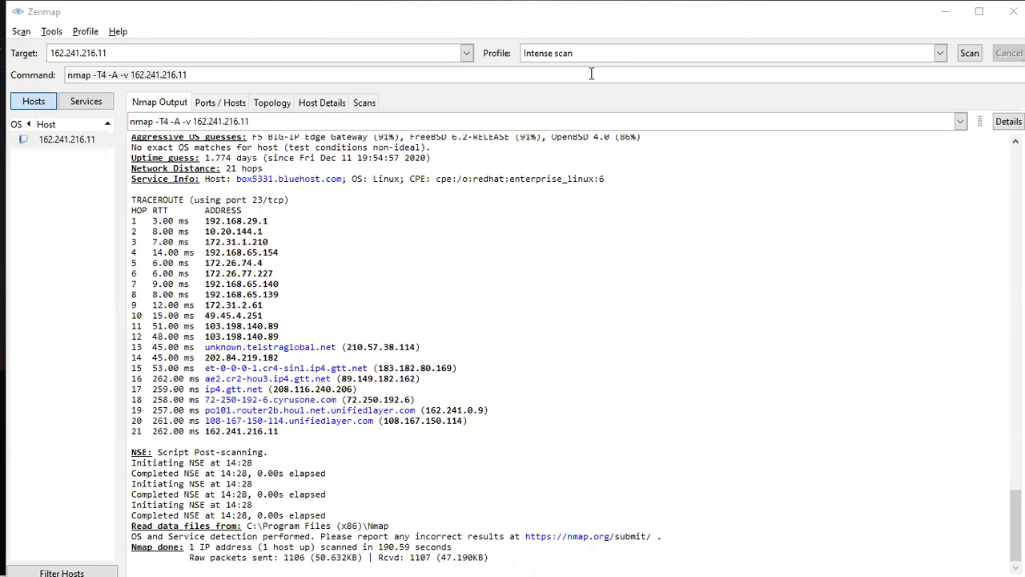
pyautogui.click(694, 249)
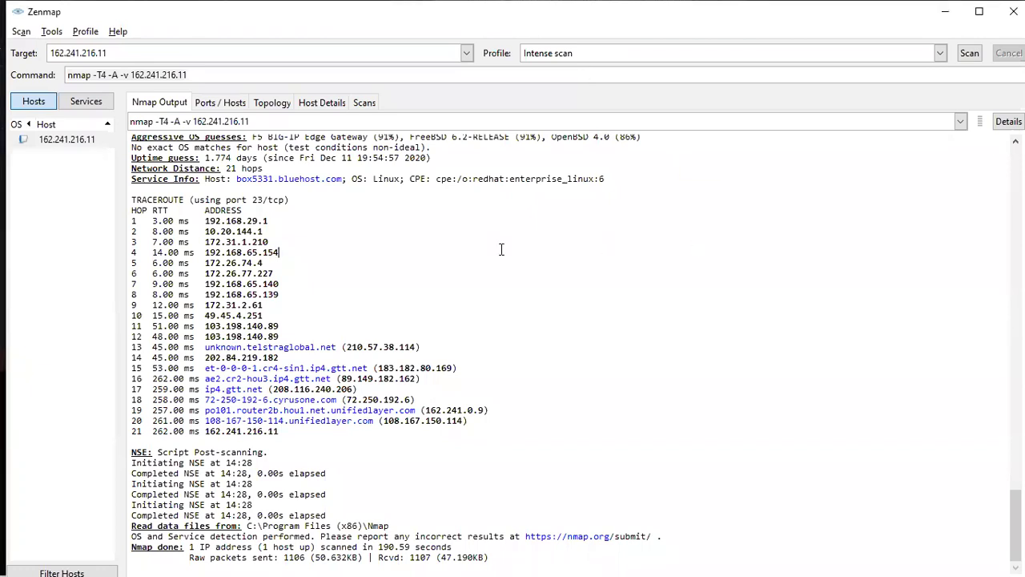
pyautogui.press('Up')
pyautogui.press('Up')
pyautogui.press('Up')
pyautogui.press('Up')
pyautogui.press('Up')
pyautogui.press('Up')
pyautogui.press('Up')
pyautogui.press('Up')
pyautogui.press('Up')
pyautogui.press('Up')
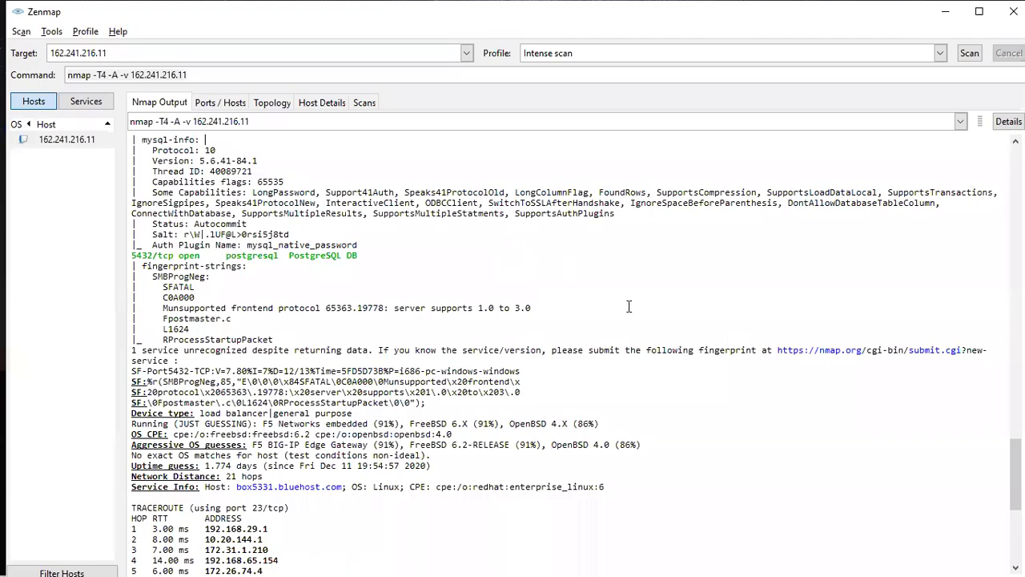
pyautogui.press('pageup')
pyautogui.press('pageup')
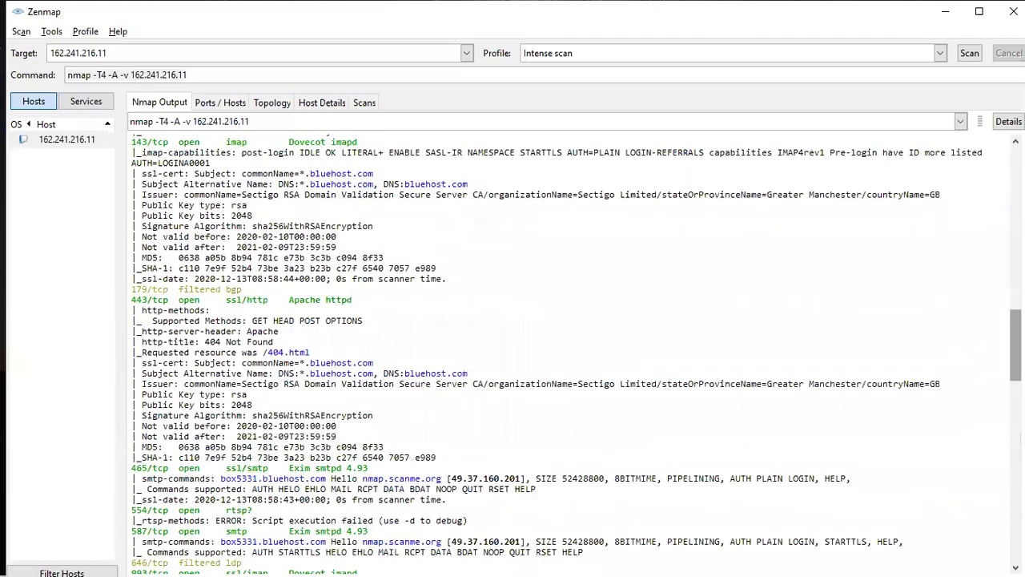
pyautogui.press('pageup')
pyautogui.press('pageup')
pyautogui.press('pageup')
pyautogui.press('pageup')
pyautogui.press('pageup')
pyautogui.scroll(-2, 1000, 163)
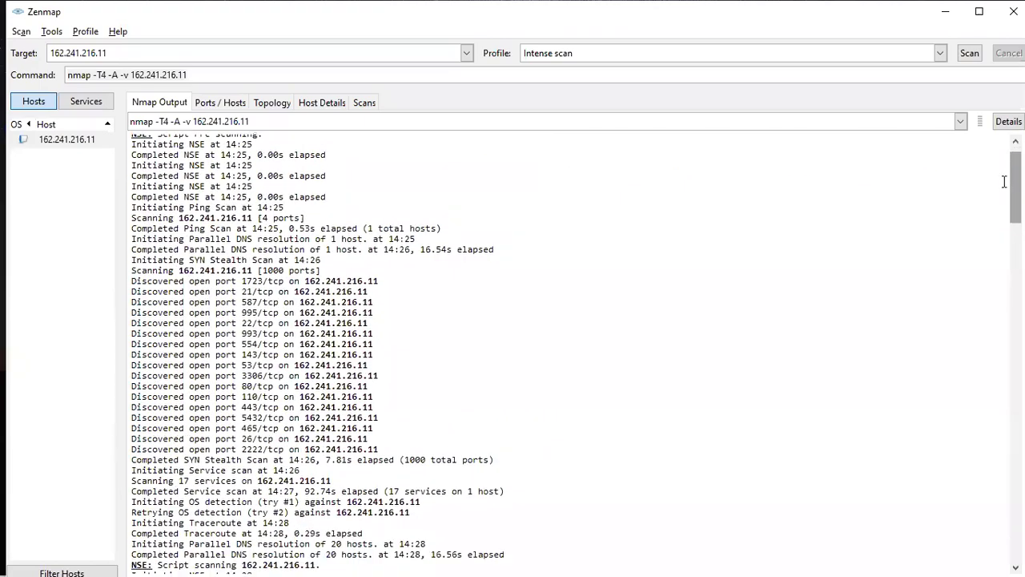
pyautogui.scroll(-1, 999, 163)
pyautogui.moveTo(242, 199)
pyautogui.mouseDown()
pyautogui.moveTo(324, 340)
pyautogui.moveTo(390, 369)
pyautogui.mouseUp()
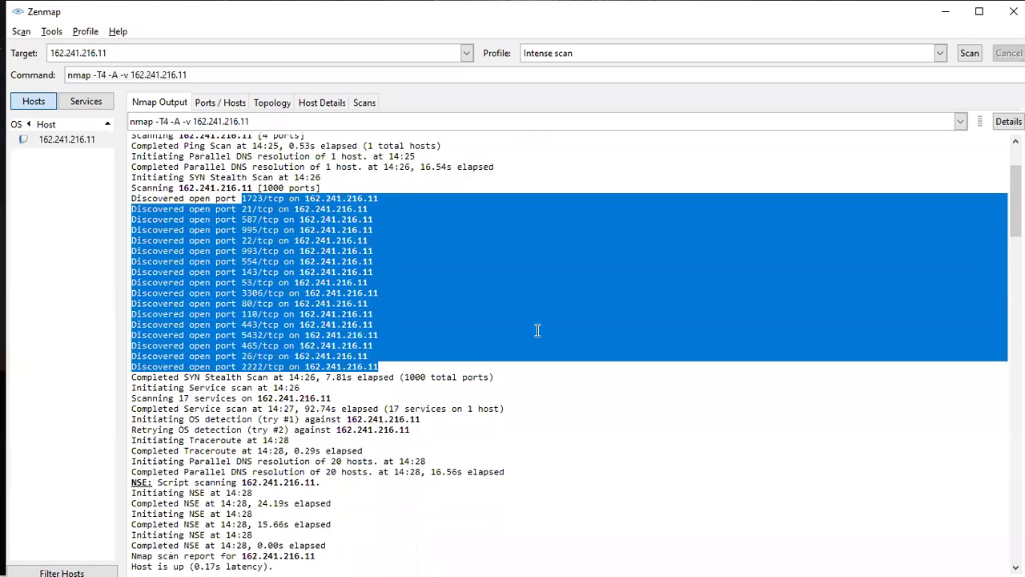
pyautogui.scroll(-2, 577, 352)
pyautogui.scroll(-5, 577, 353)
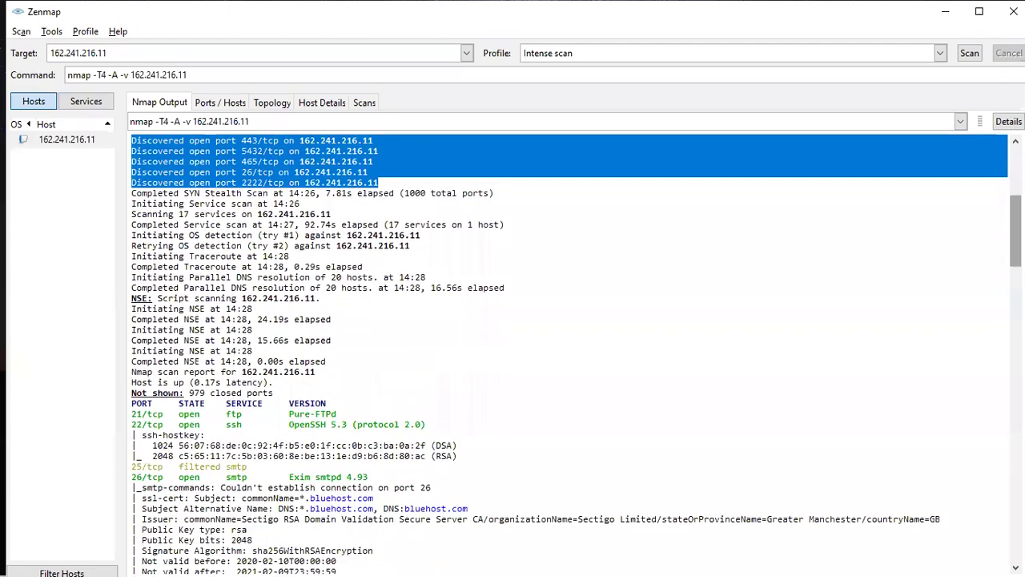
pyautogui.scroll(-1, 577, 353)
pyautogui.scroll(-2, 577, 352)
pyautogui.scroll(-1, 481, 272)
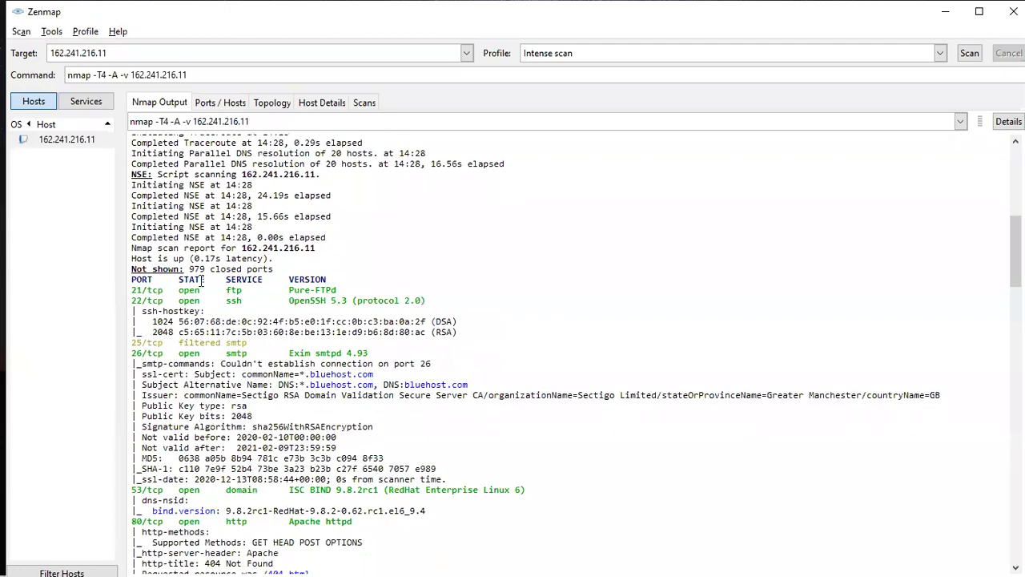
pyautogui.moveTo(178, 290); pyautogui.dragTo(399, 291)
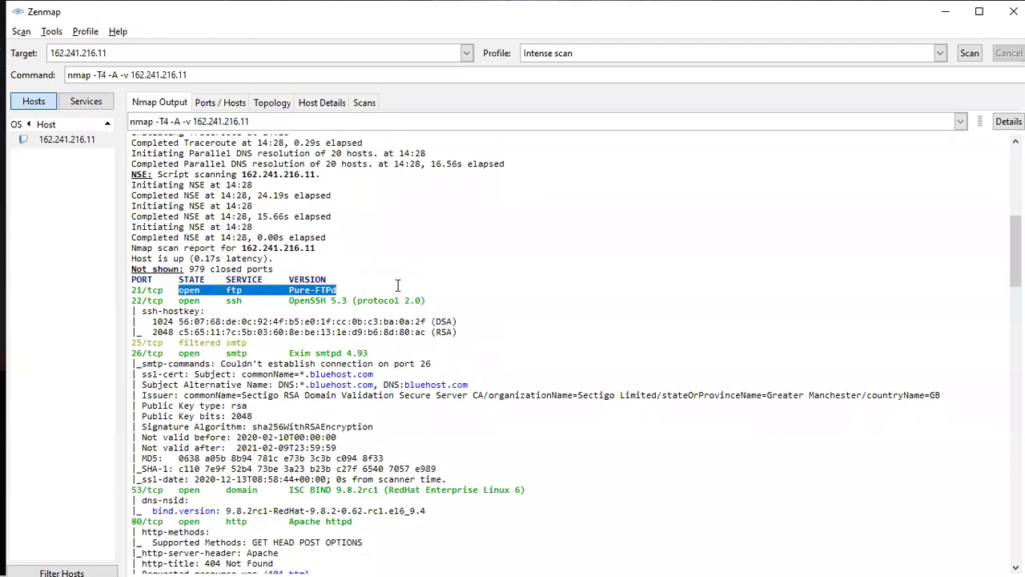
pyautogui.scroll(-5, 481, 353)
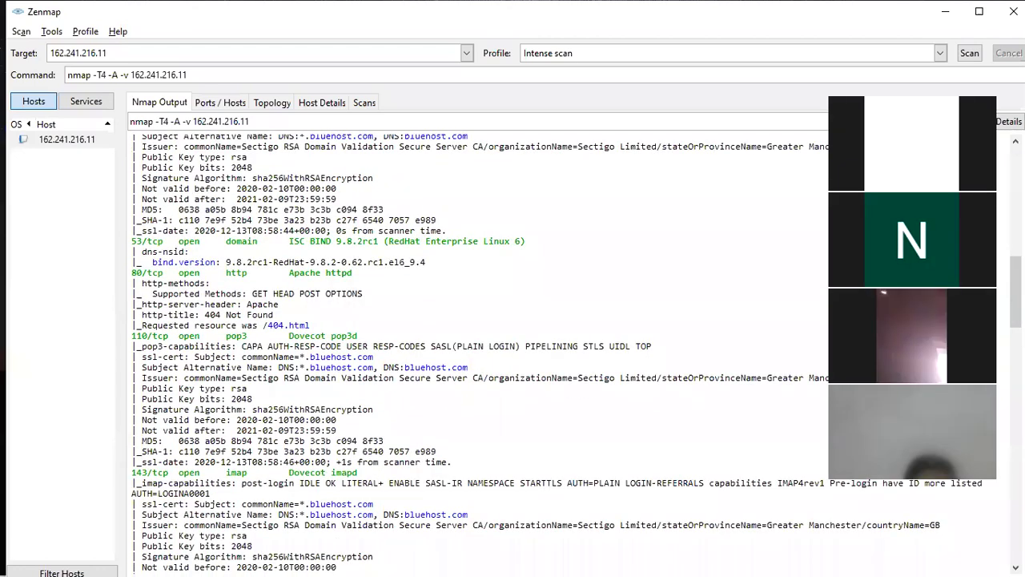
pyautogui.click(274, 314)
pyautogui.scroll(-2, 453, 230)
pyautogui.scroll(-3, 453, 230)
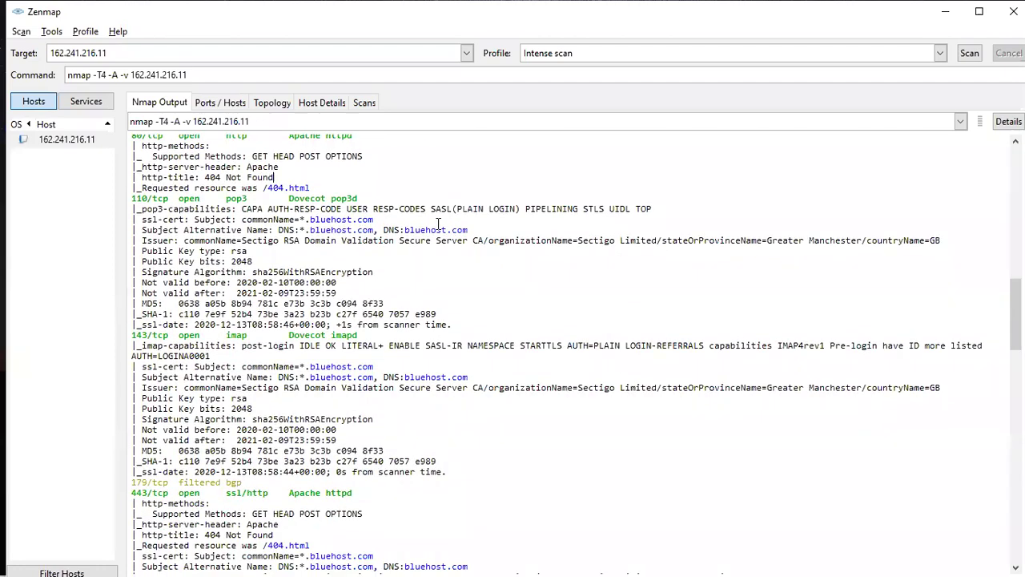
pyautogui.moveTo(472, 230); pyautogui.dragTo(289, 219)
pyautogui.moveTo(489, 387); pyautogui.dragTo(251, 368)
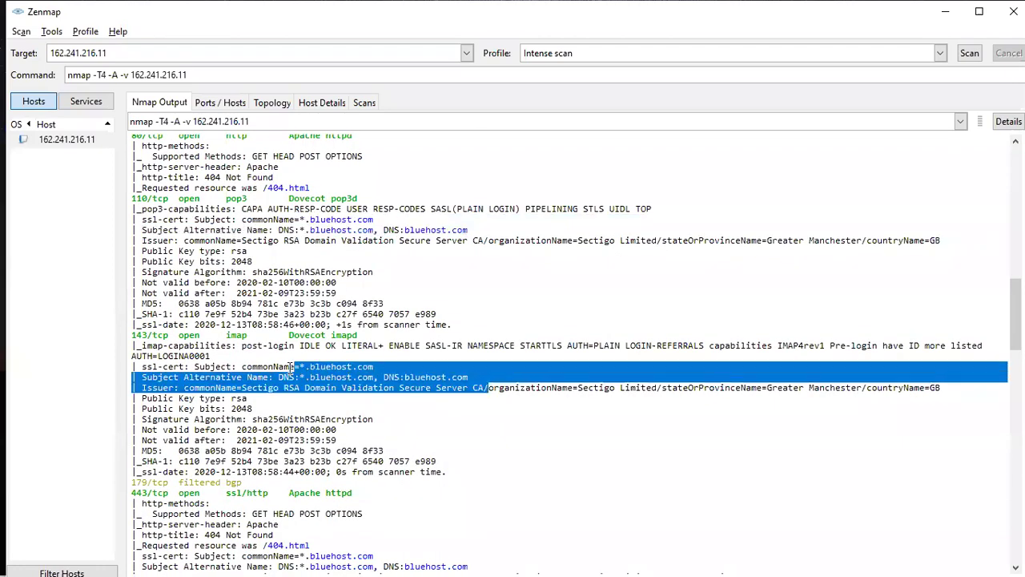
pyautogui.scroll(-5, 577, 354)
pyautogui.scroll(-4, 577, 354)
pyautogui.scroll(-1, 577, 354)
pyautogui.scroll(-2, 576, 354)
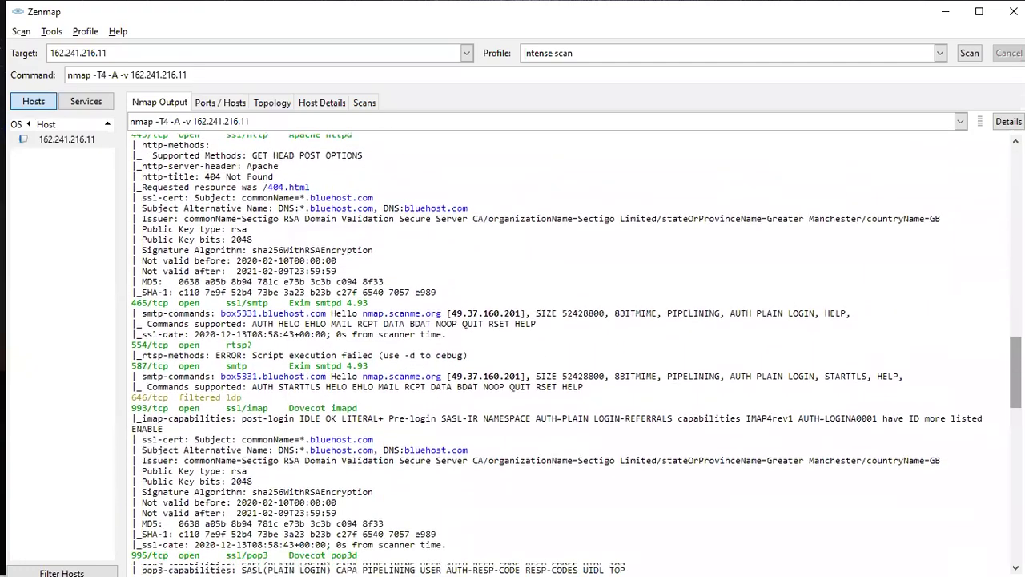
pyautogui.scroll(-1, 577, 354)
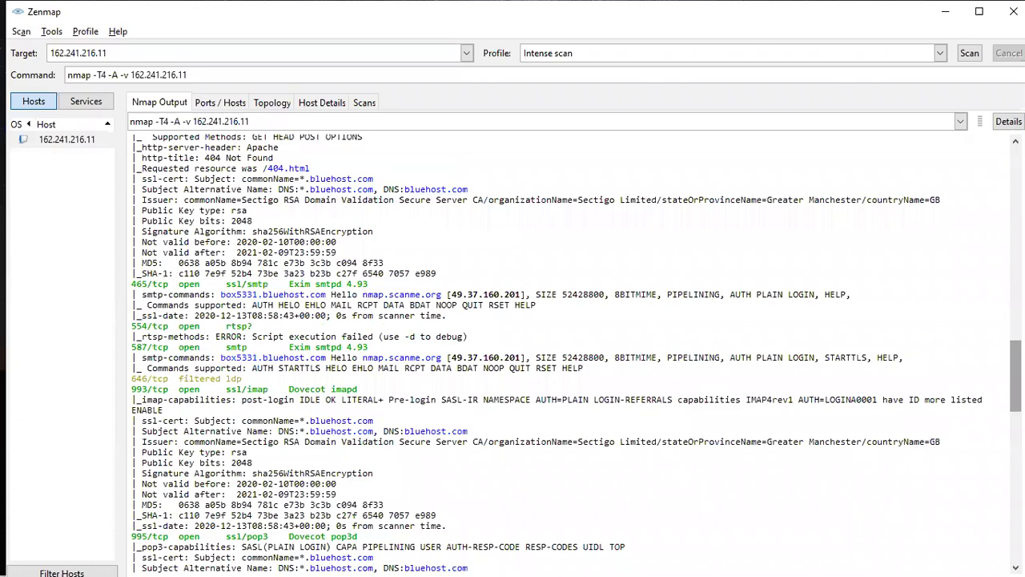
pyautogui.scroll(-3, 577, 354)
pyautogui.scroll(-2, 577, 354)
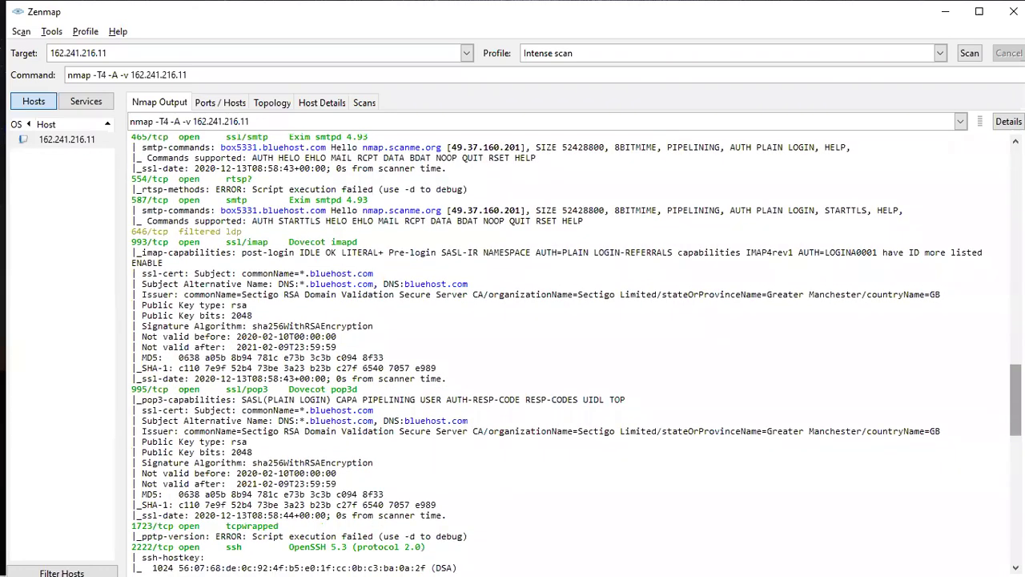
pyautogui.scroll(-1, 577, 354)
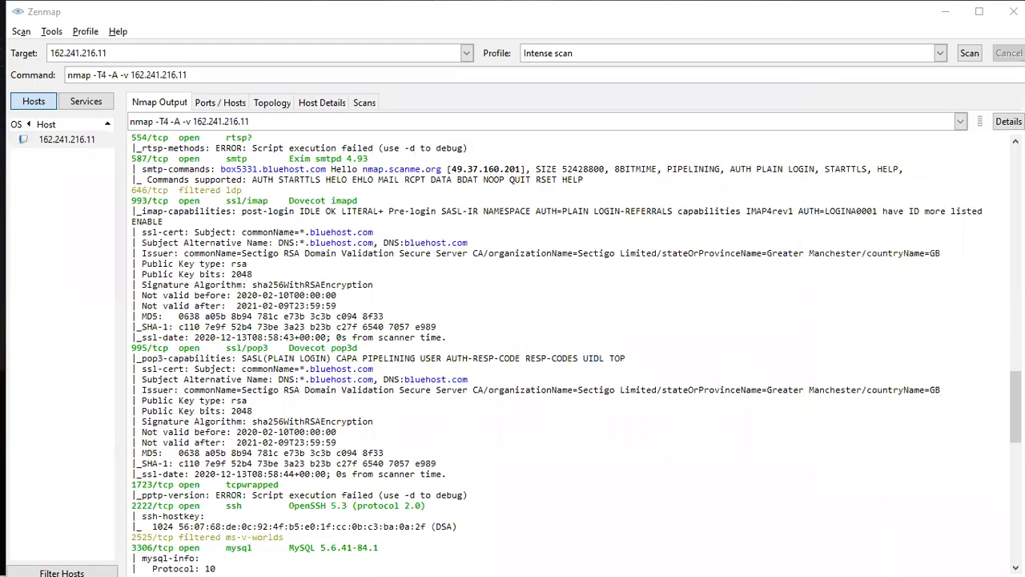
pyautogui.scroll(-3, 577, 354)
pyautogui.scroll(-3, 576, 354)
pyautogui.scroll(-2, 577, 354)
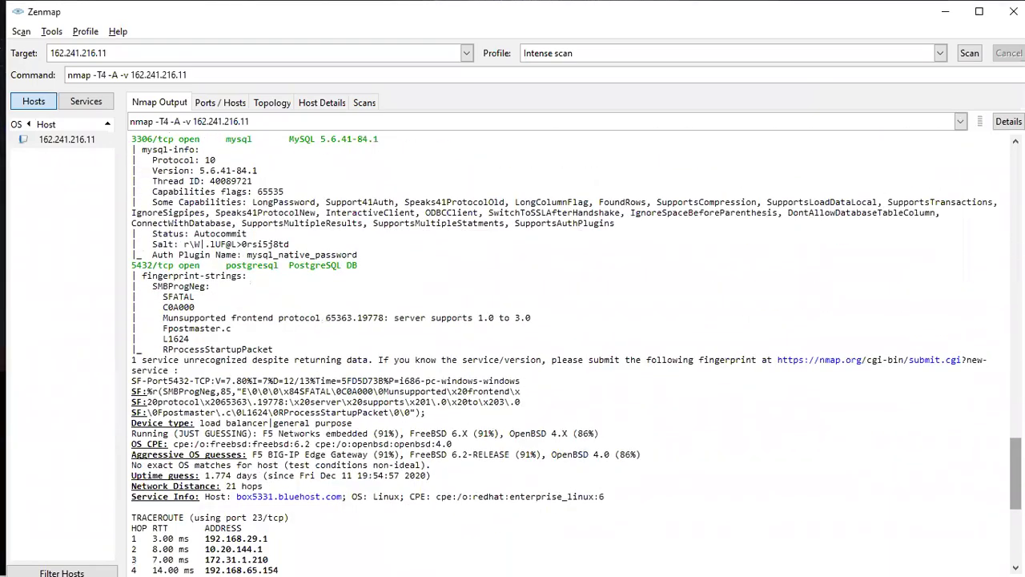
pyautogui.scroll(-5, 577, 354)
pyautogui.scroll(-5, 577, 354)
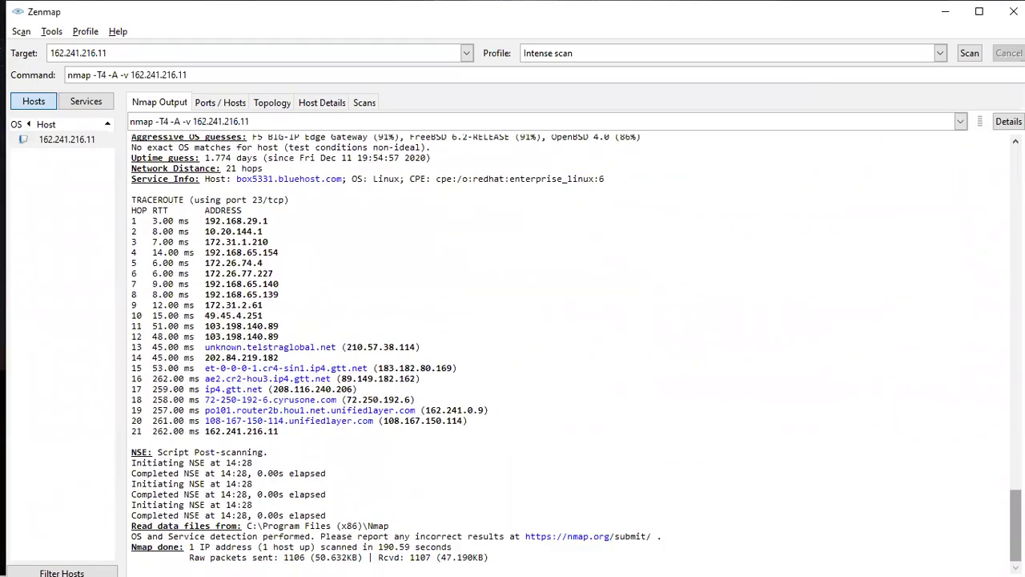
pyautogui.rightClick(290, 428)
pyautogui.click(190, 221)
pyautogui.moveTo(201, 224); pyautogui.dragTo(296, 434)
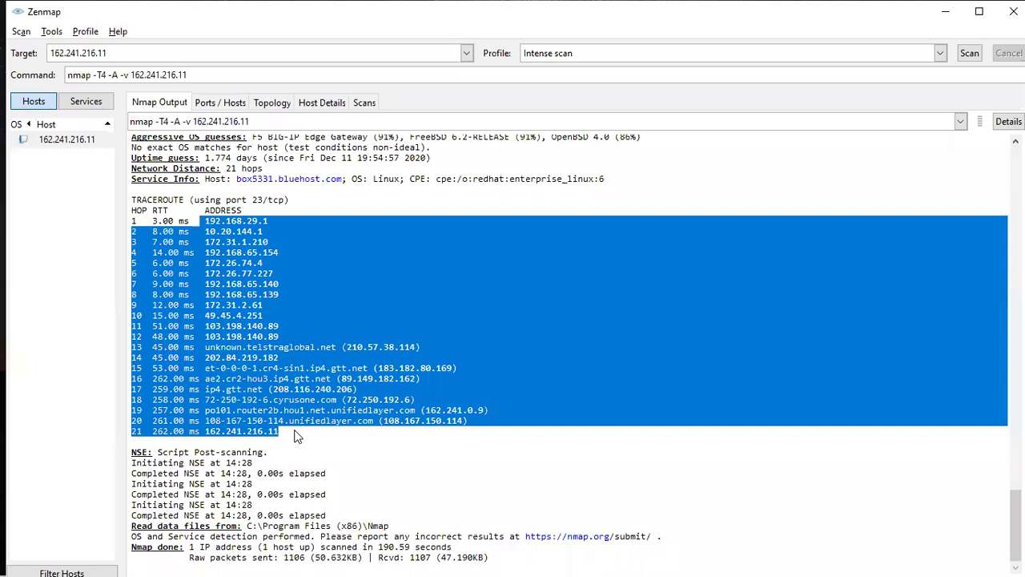
pyautogui.click(336, 425)
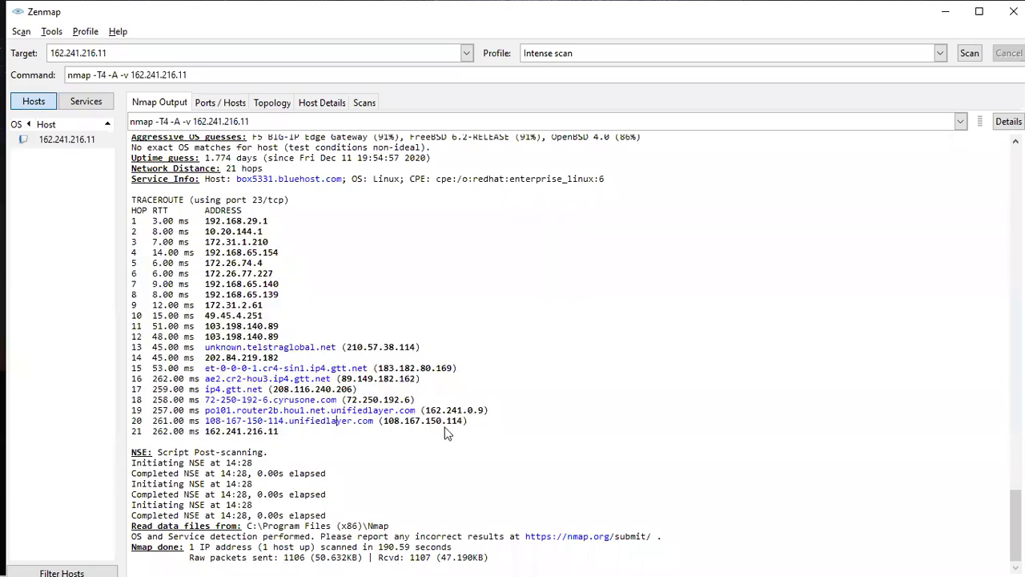
pyautogui.moveTo(476, 420); pyautogui.dragTo(201, 229)
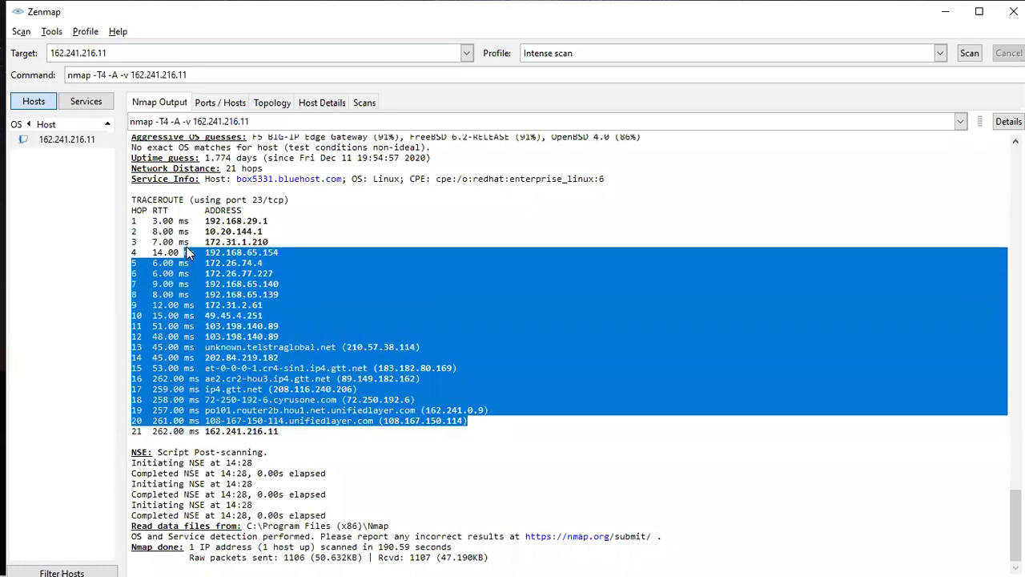
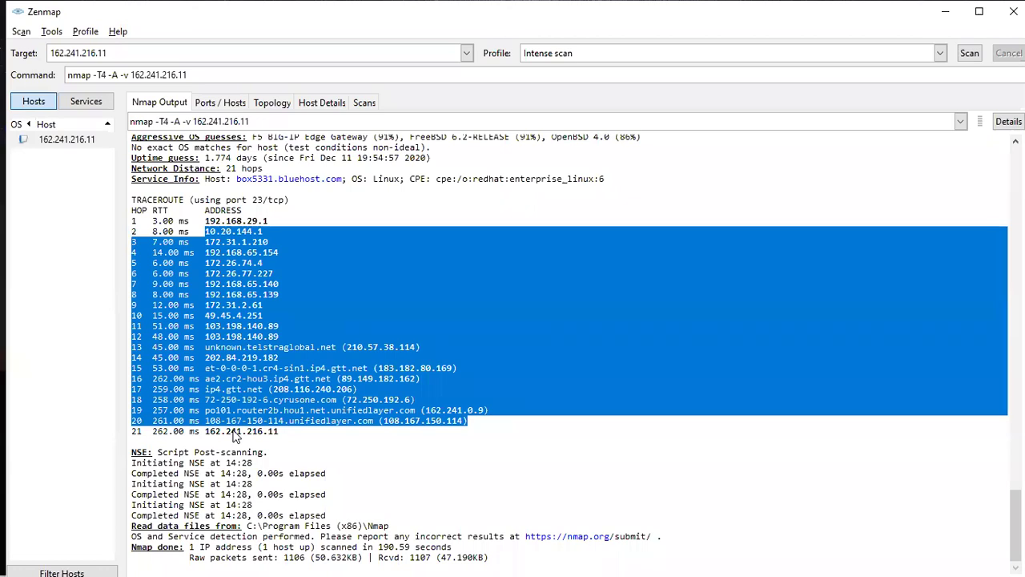
# Highlight the early traceroute hops in the Nmap Output, from hop 1 through hops 5–12
pyautogui.moveTo(233, 231); pyautogui.dragTo(249, 222)
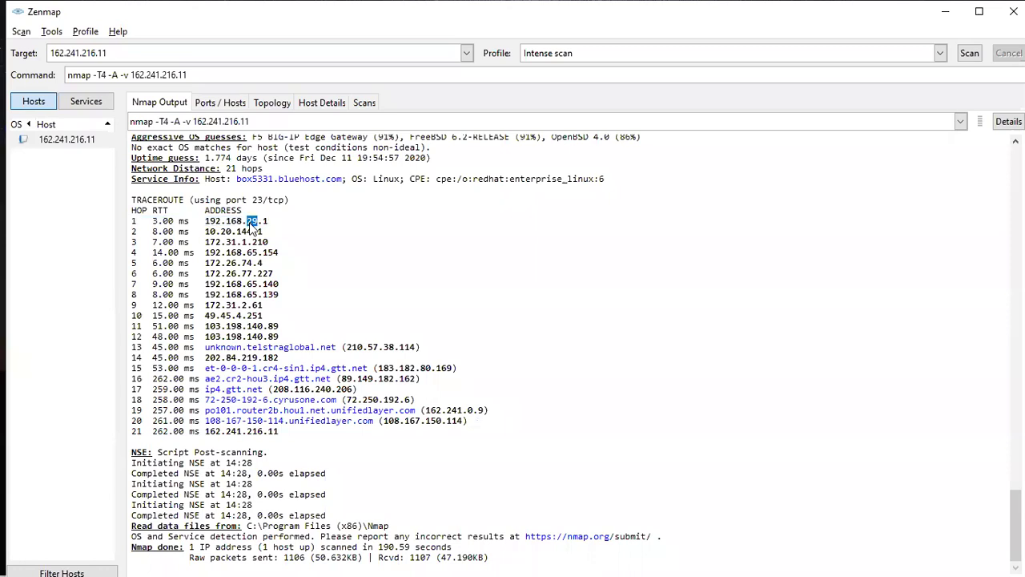
pyautogui.tripleClick(253, 231)
pyautogui.click(252, 241)
pyautogui.moveTo(261, 263); pyautogui.dragTo(260, 336)
pyautogui.click(264, 338)
# Highlight traceroute hops 11 and 16–20, ending on the target host's final hop
pyautogui.tripleClick(265, 337)
pyautogui.tripleClick(257, 326)
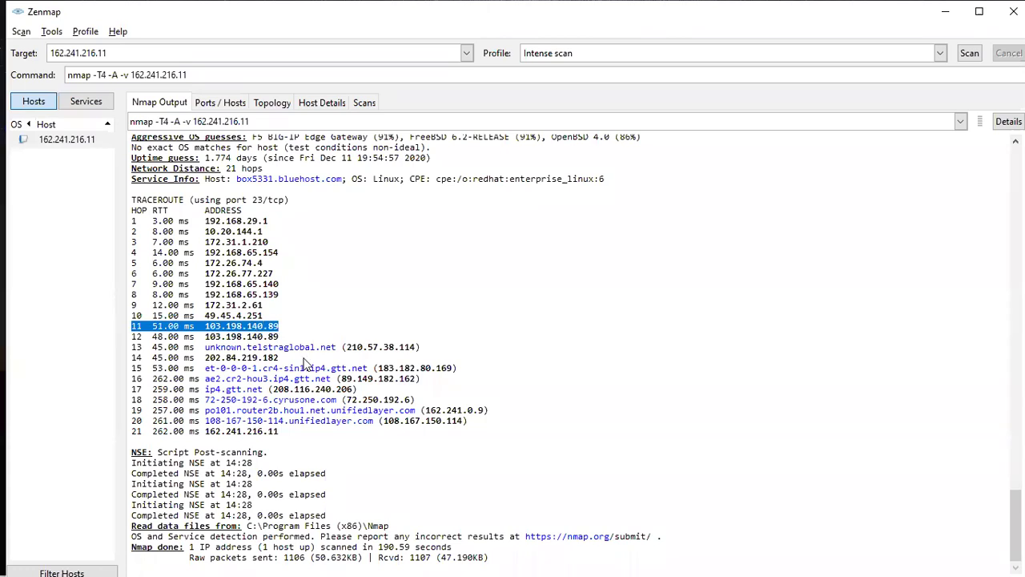
pyautogui.tripleClick(282, 358)
pyautogui.tripleClick(377, 379)
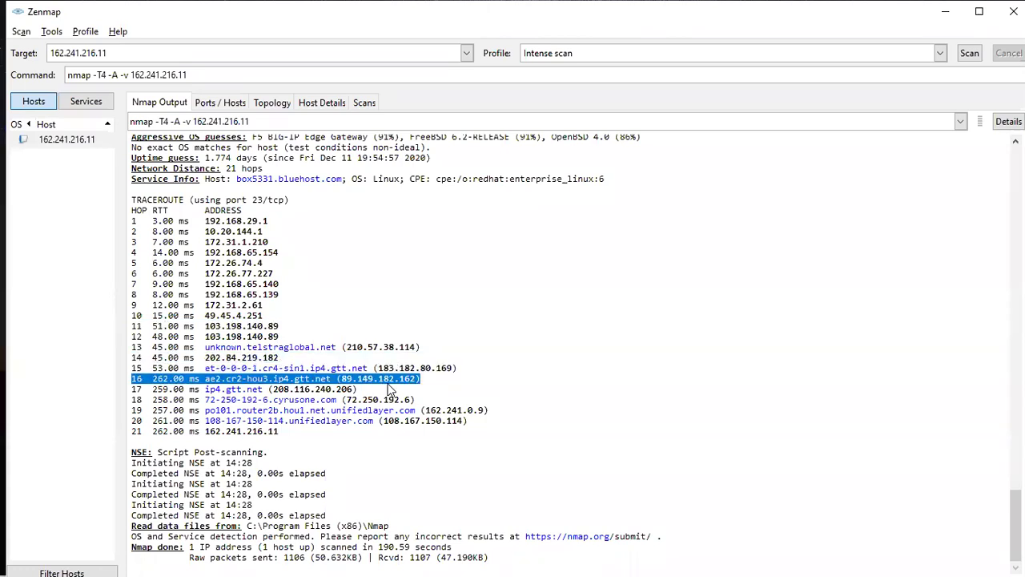
pyautogui.moveTo(390, 390); pyautogui.dragTo(312, 442)
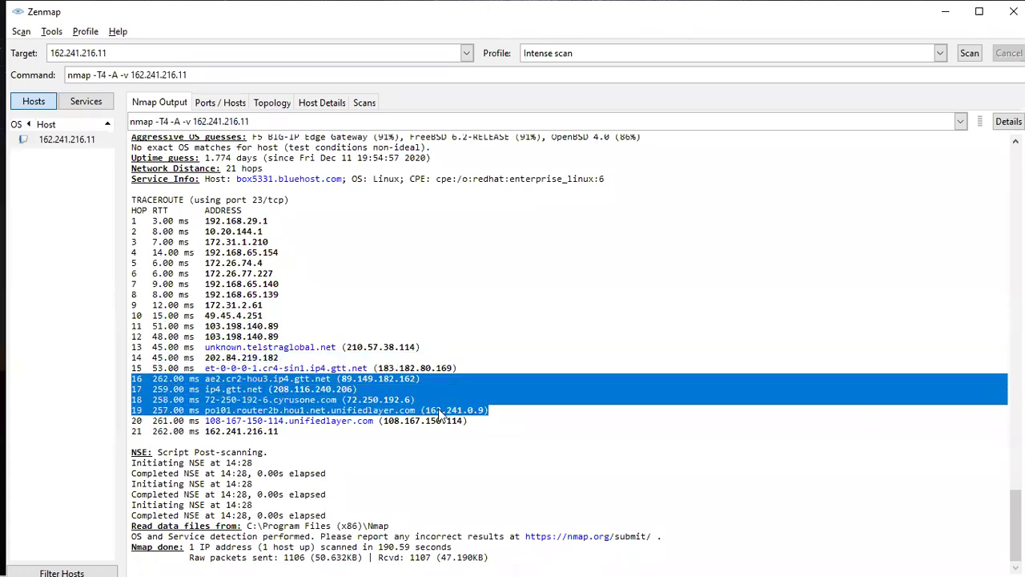
pyautogui.tripleClick(312, 442)
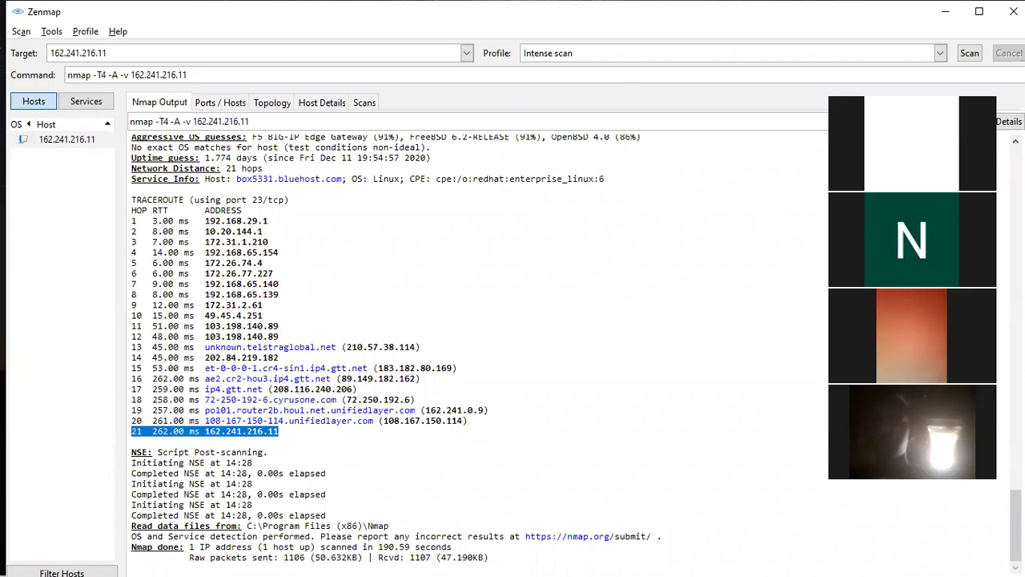
# Clear the highlight and show the ports and services found on host 162.241.216.11
pyautogui.click(246, 403)
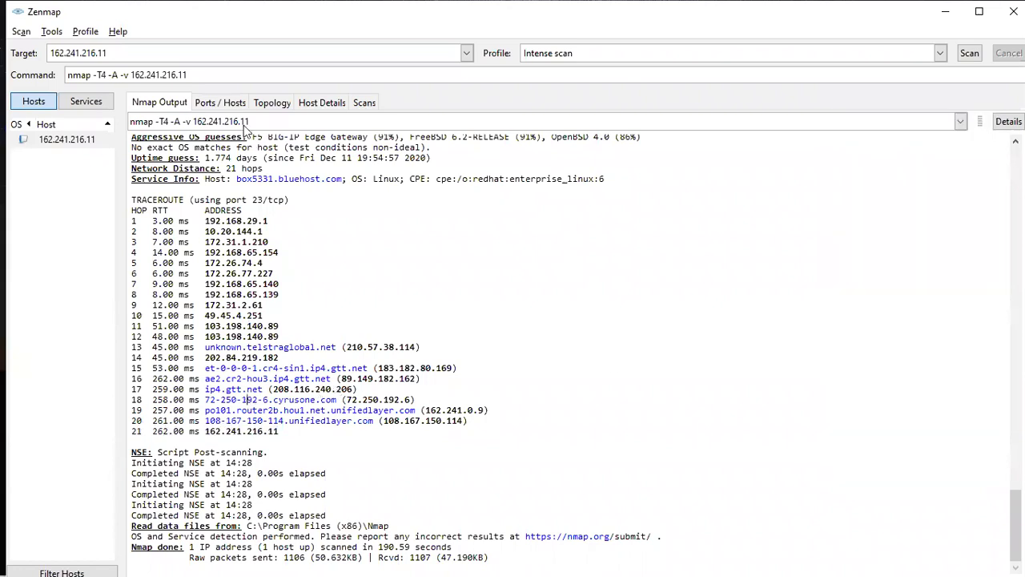
pyautogui.click(72, 141)
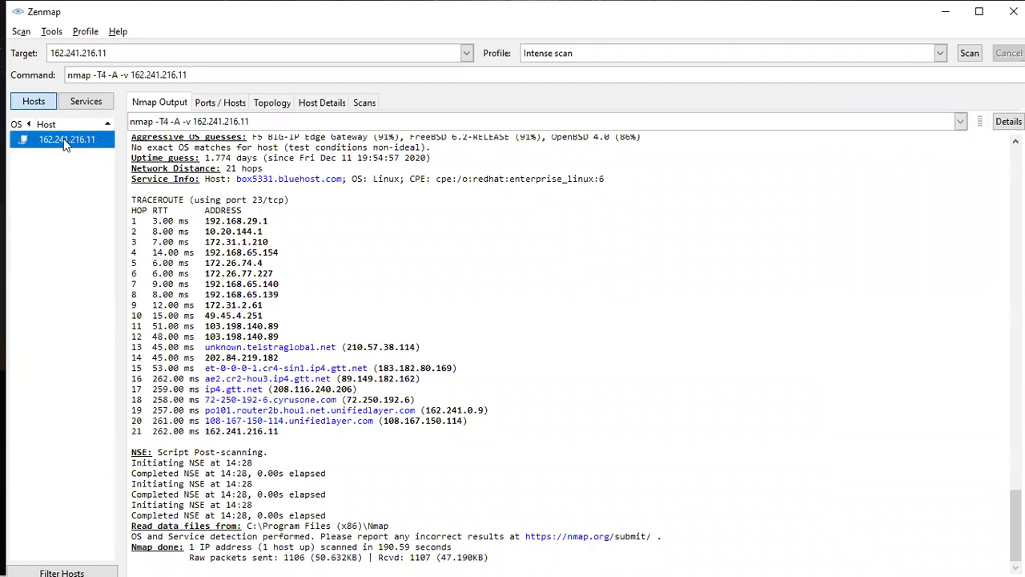
pyautogui.click(229, 102)
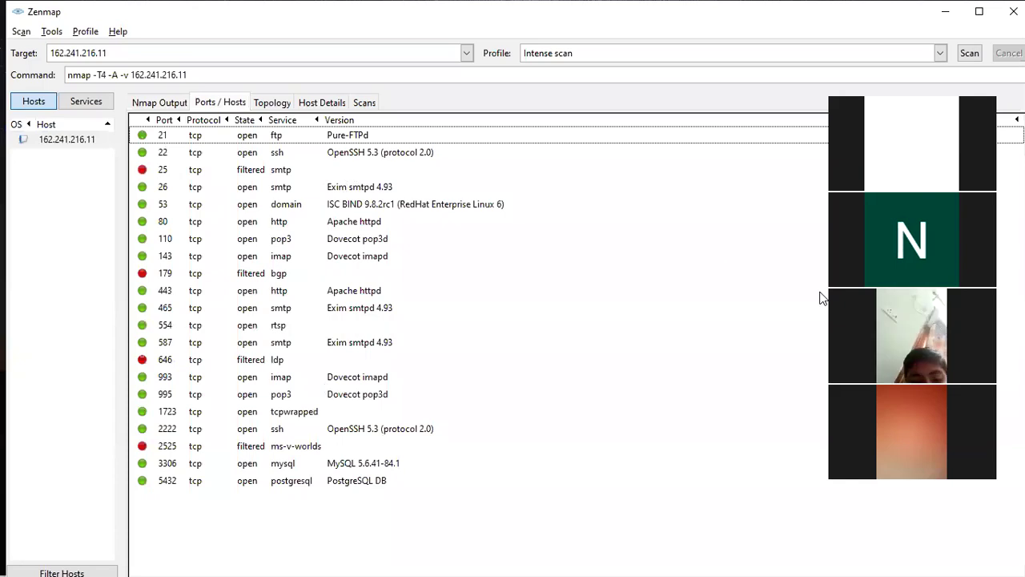
# Explore the Topology graph, re-centring it on traceroute hops, the target host and localhost
pyautogui.click(277, 107)
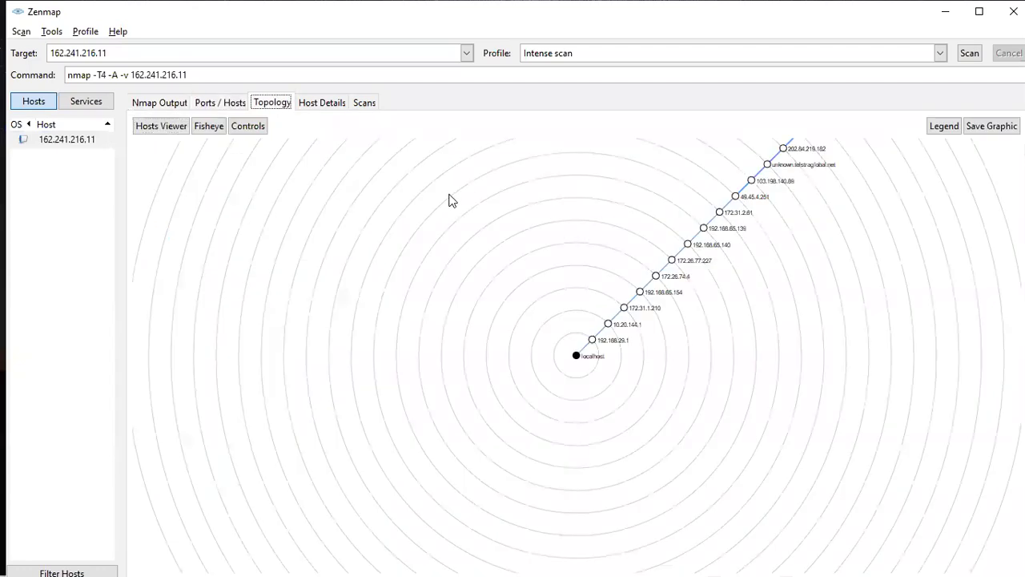
pyautogui.click(768, 165)
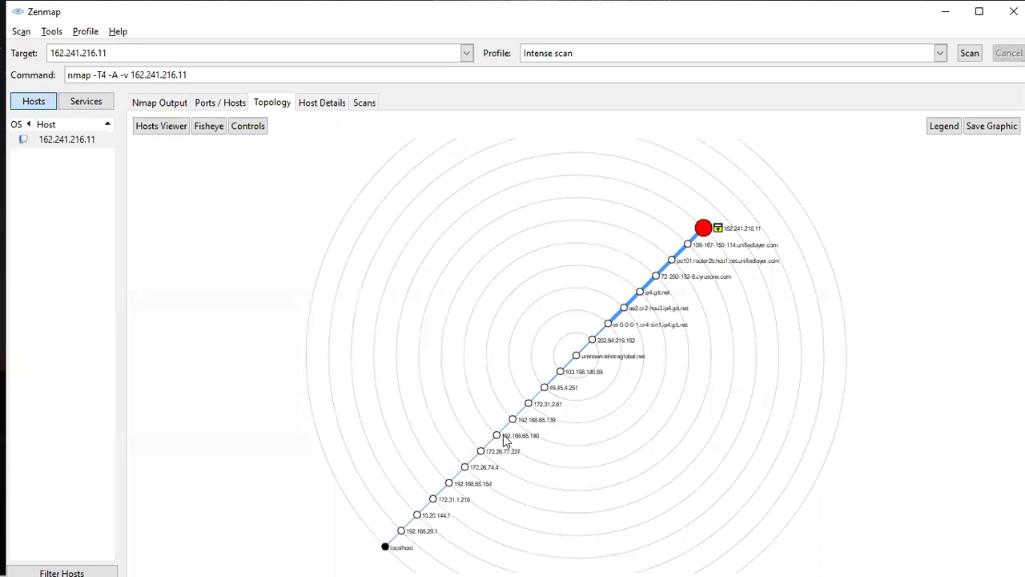
pyautogui.click(657, 278)
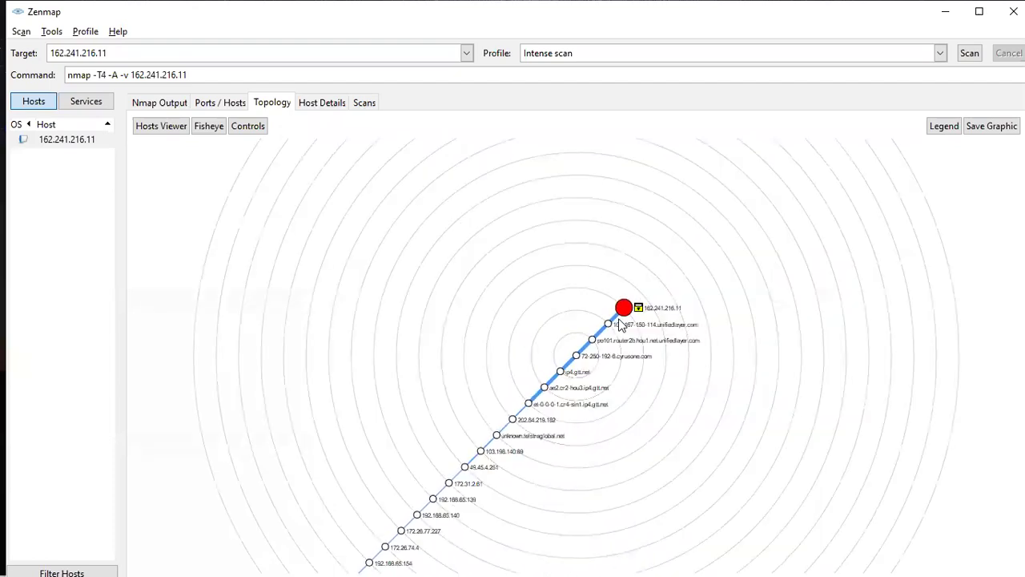
pyautogui.click(605, 327)
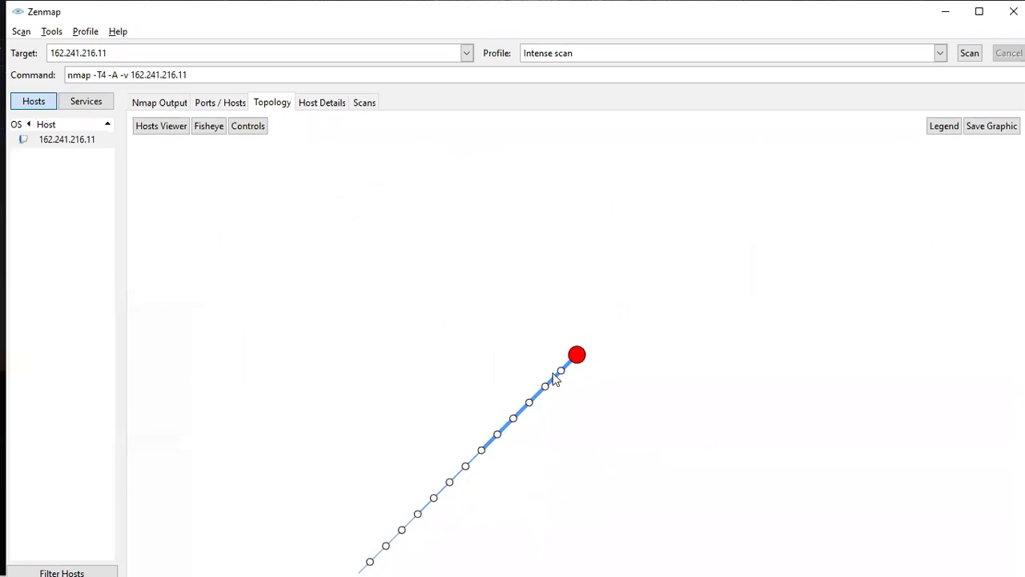
pyautogui.click(368, 560)
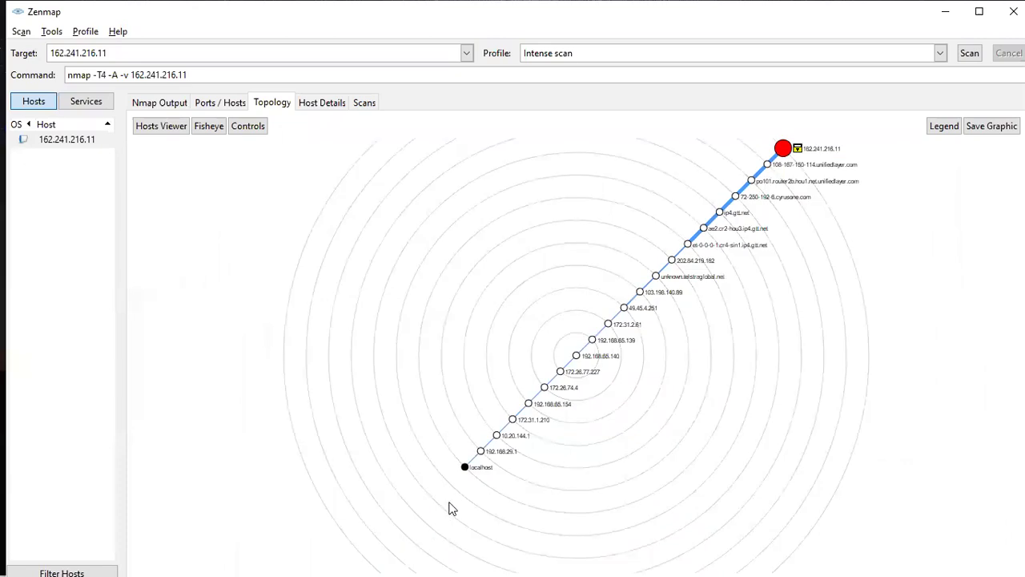
pyautogui.click(466, 468)
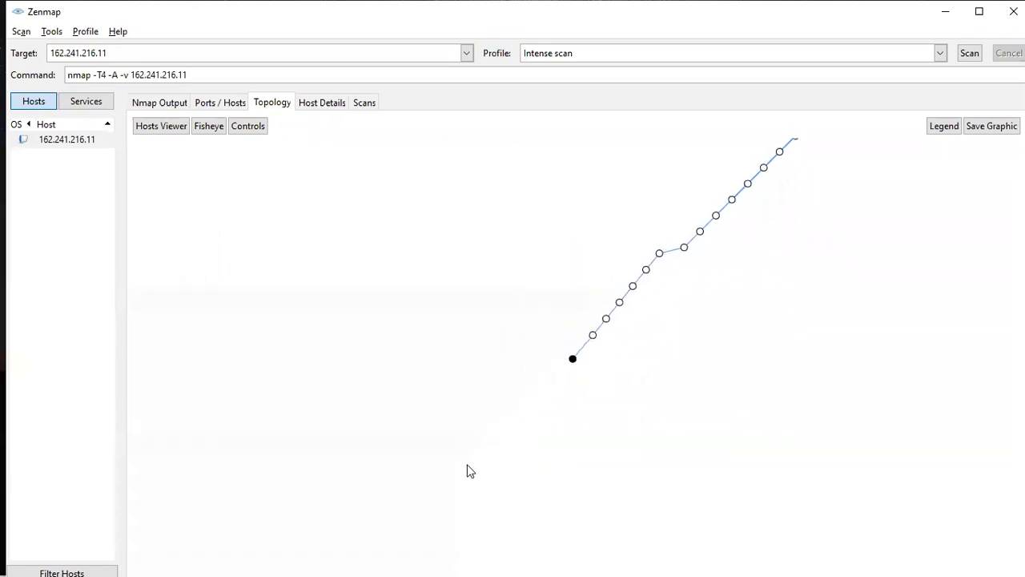
# Review Host Details and the Scans list for 162.241.216.11, then return to Nmap Output
pyautogui.click(331, 101)
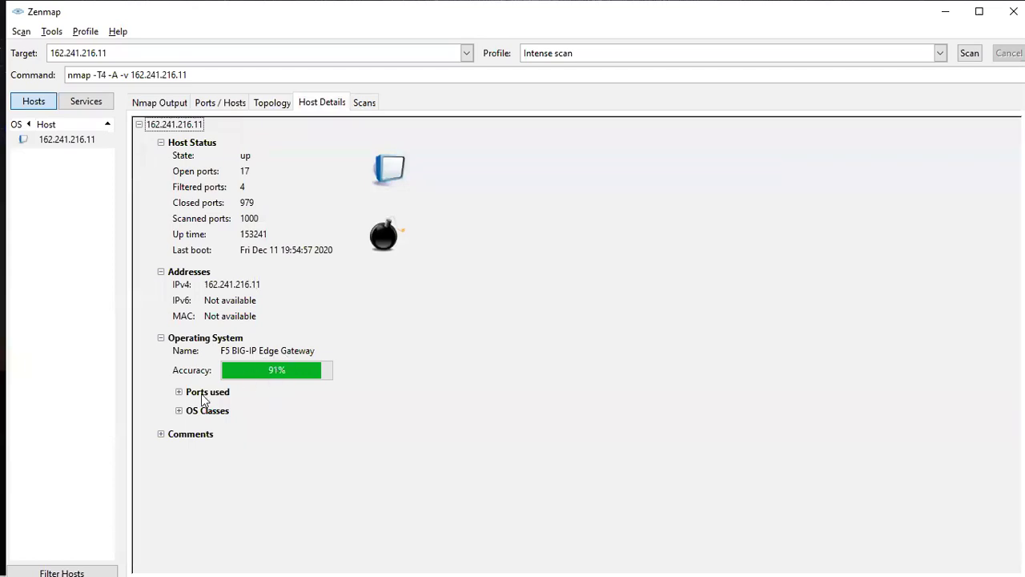
pyautogui.click(362, 104)
pyautogui.click(154, 104)
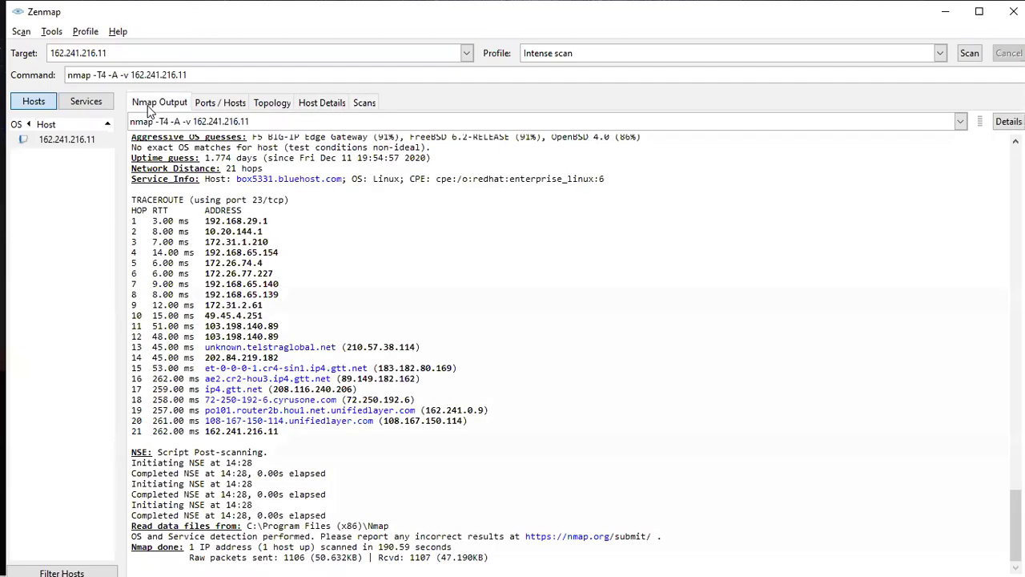
pyautogui.click(213, 78)
# Minimize Zenmap, close Command Prompt, launch VMware Player via a 'vm' search, and play Kali 2020
pyautogui.click(946, 11)
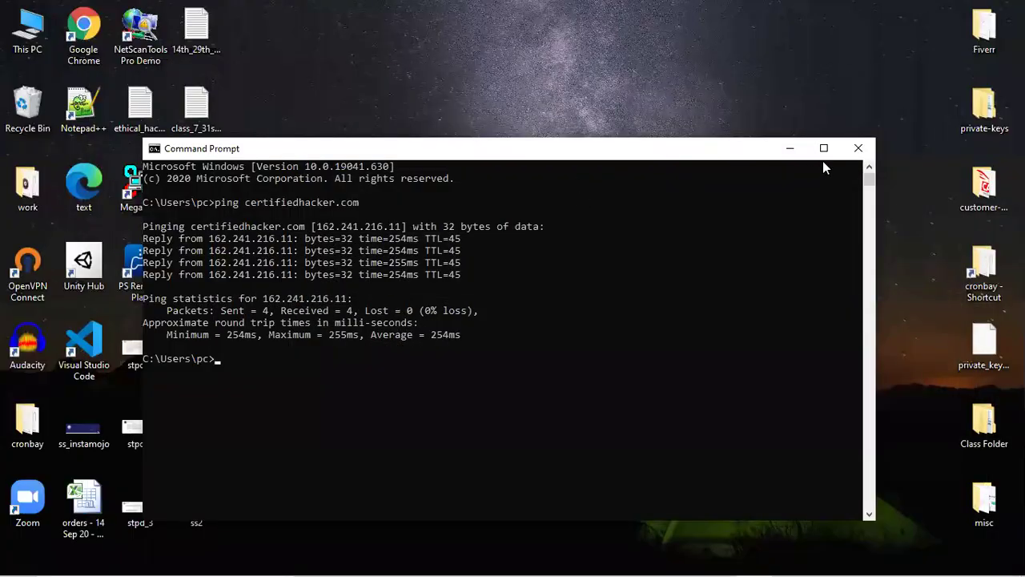
pyautogui.click(858, 148)
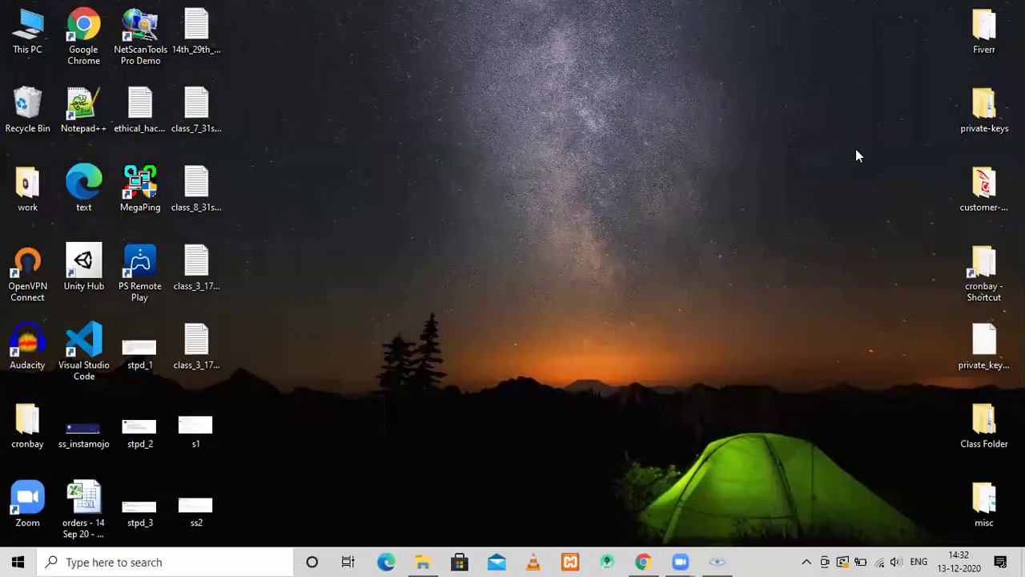
pyautogui.press('super')
pyautogui.write('vm')
pyautogui.press('Return')
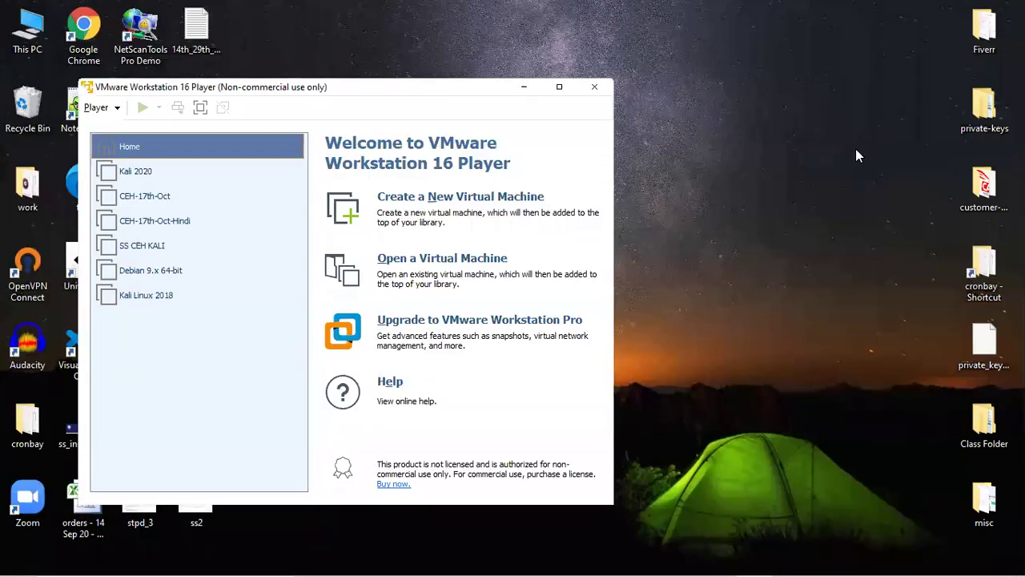
pyautogui.click(146, 176)
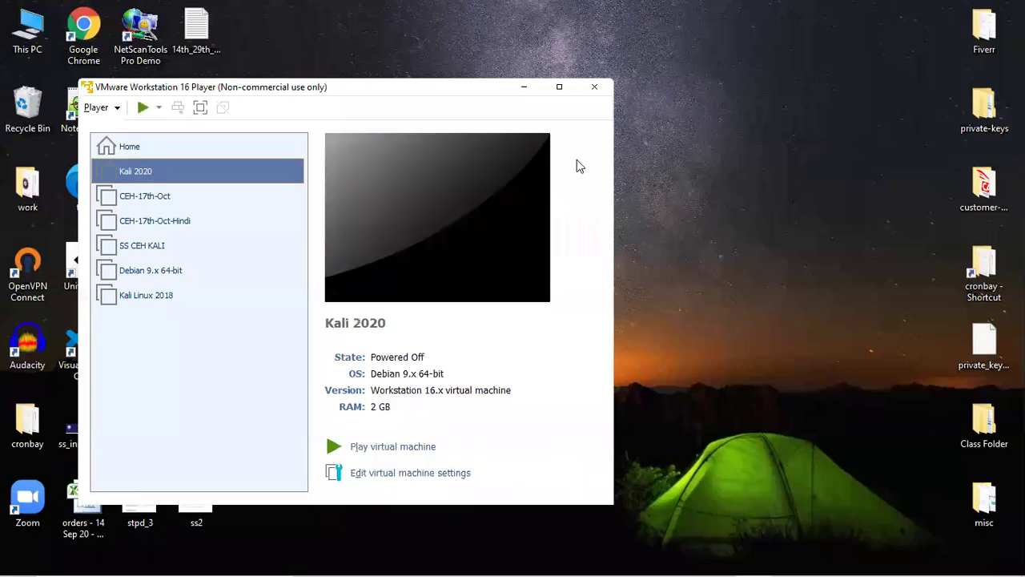
pyautogui.click(392, 446)
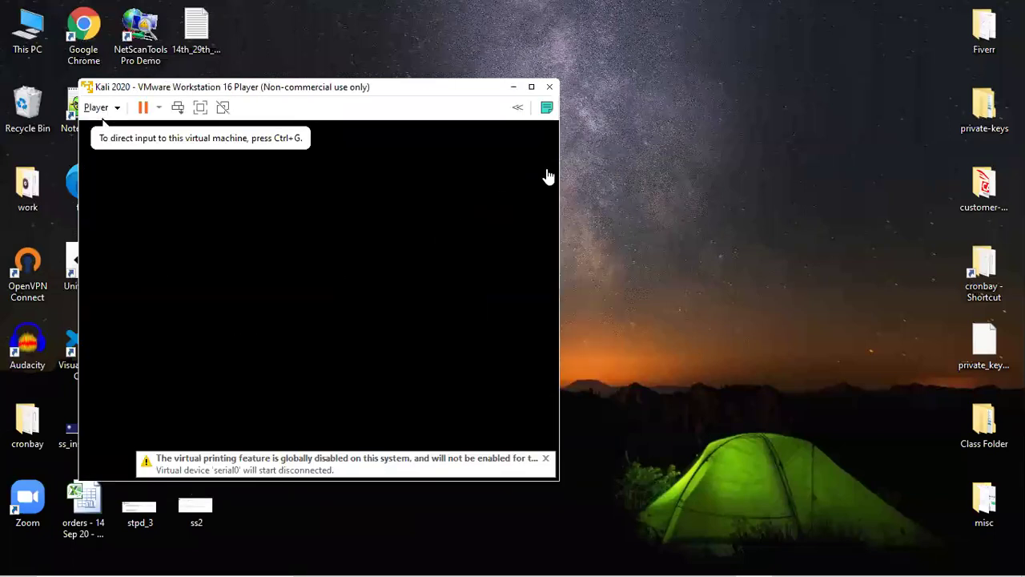
# Boot the default Kali GNU/Linux entry and postpone the VMware Tools update with Remind Me Later
pyautogui.click(389, 231)
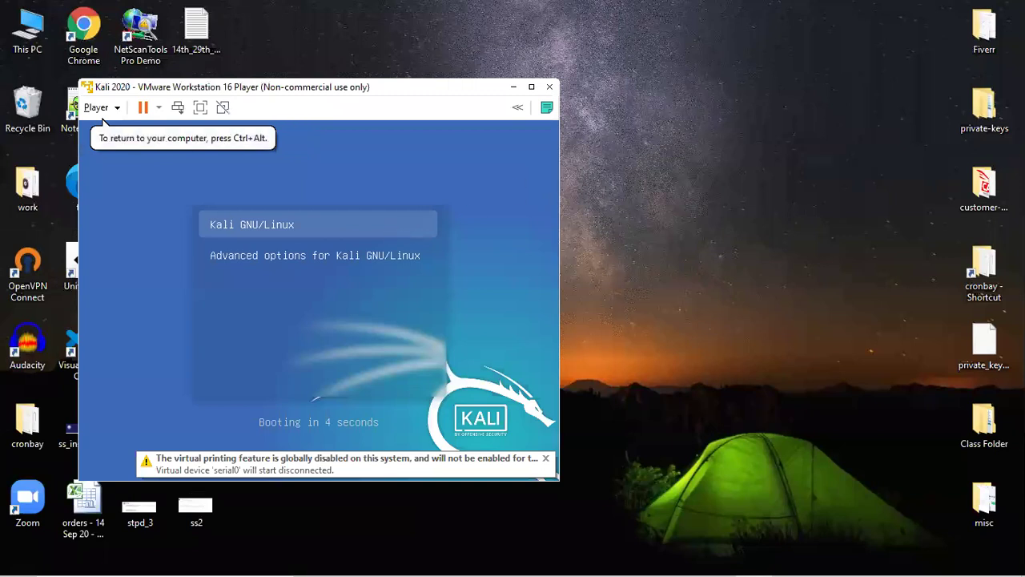
pyautogui.press('Return')
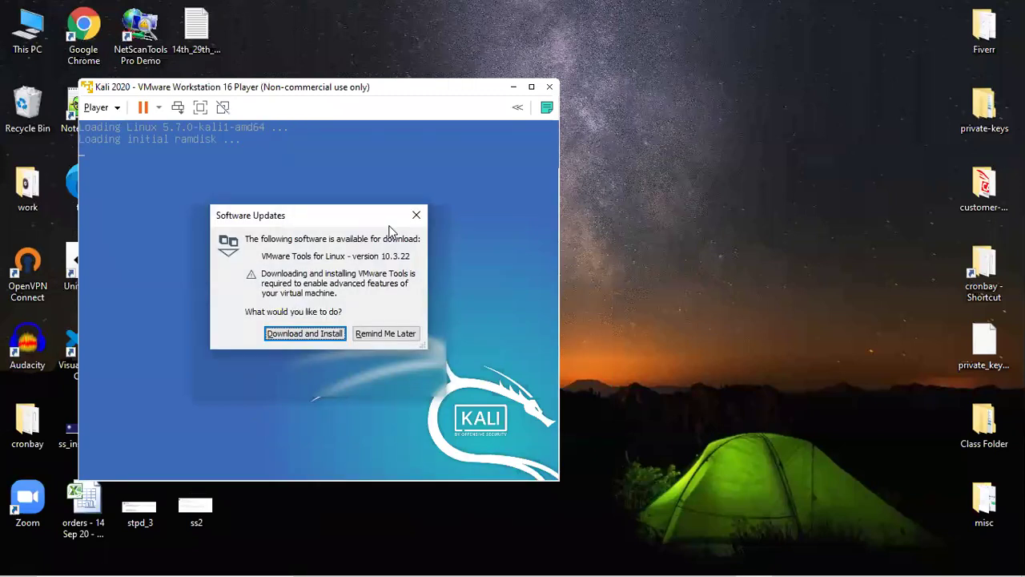
pyautogui.click(384, 335)
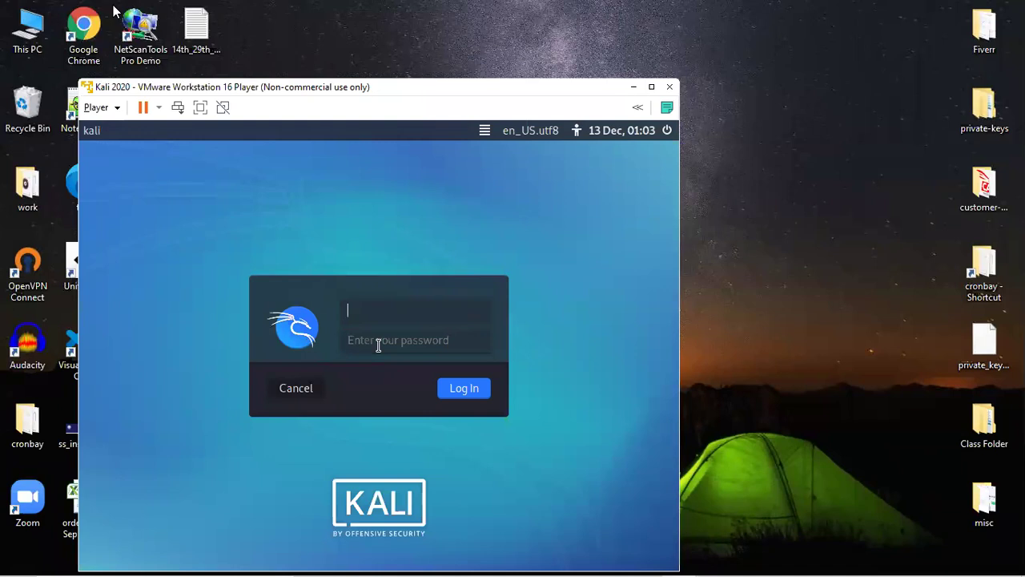
# Log in to Kali with the user's username and password
pyautogui.write('akash')
pyautogui.press('Tab')
pyautogui.write('kali')
pyautogui.press('Return')
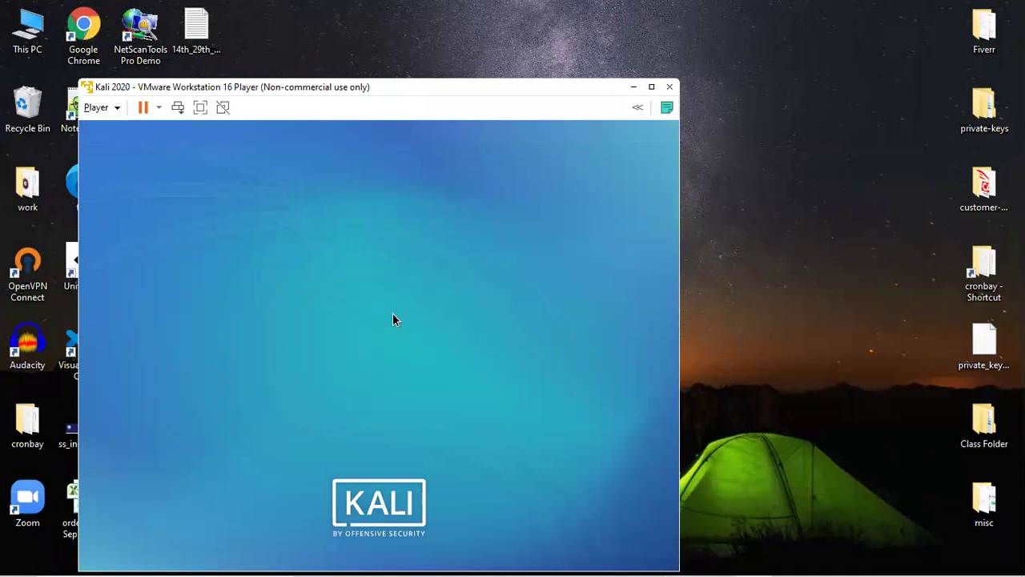
# Select the full Zenmap scan command on the host, then return to the Kali VM
pyautogui.click(201, 107)
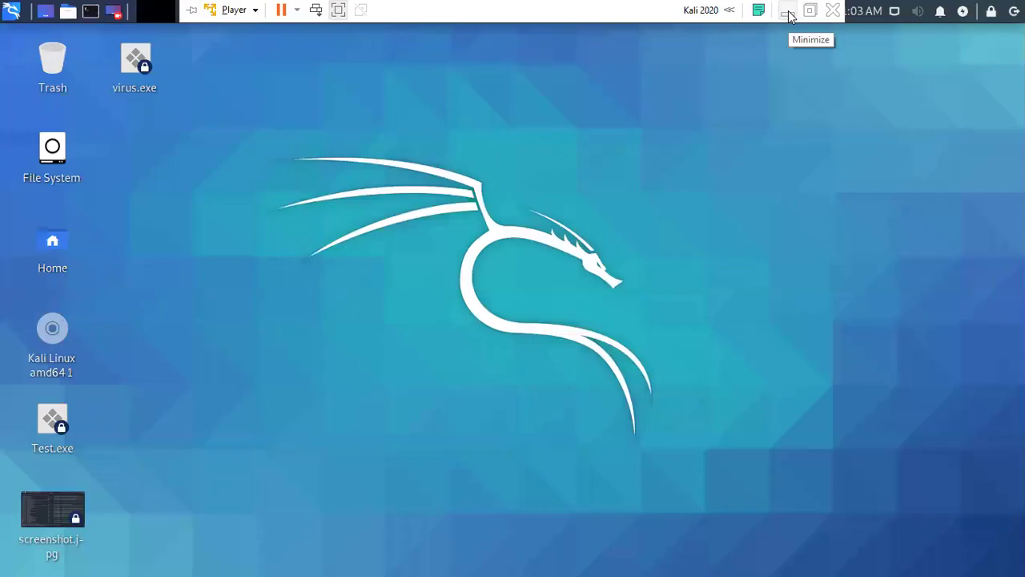
pyautogui.click(790, 11)
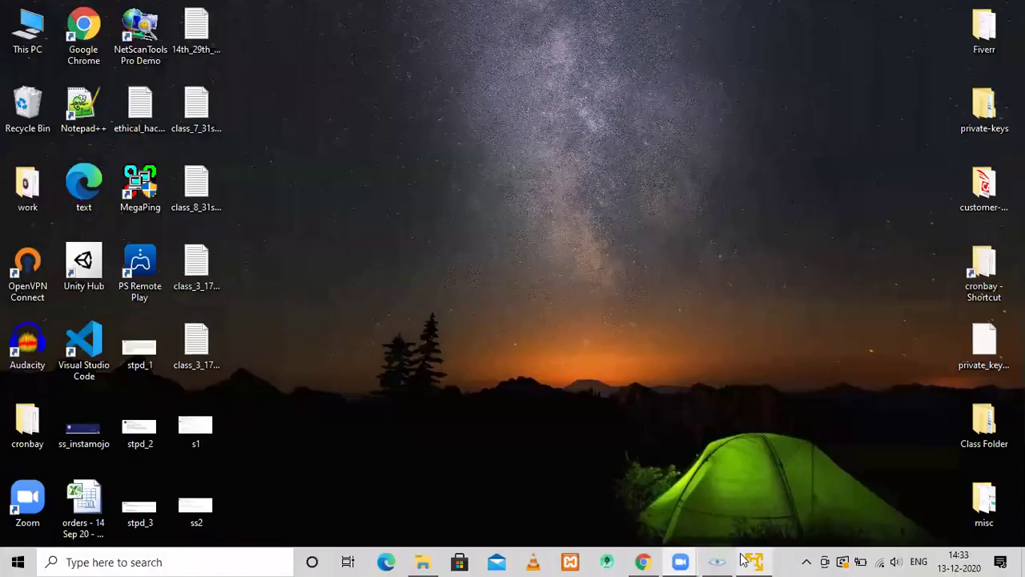
pyautogui.click(725, 561)
pyautogui.tripleClick(214, 80)
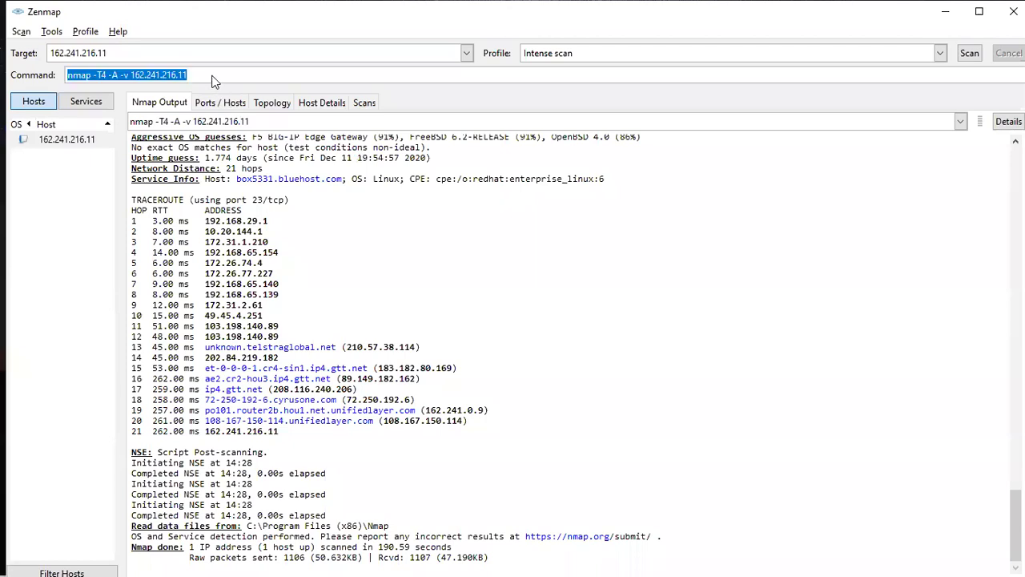
pyautogui.click(946, 11)
pyautogui.click(768, 560)
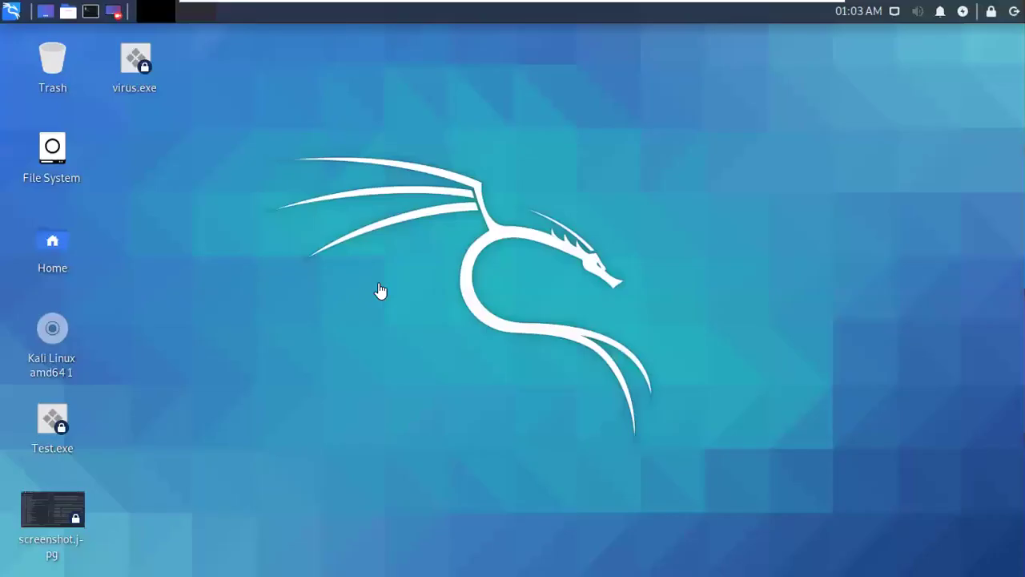
# In a new Kali terminal, run nmap, scroll through its option list, then clear the screen
pyautogui.click(89, 11)
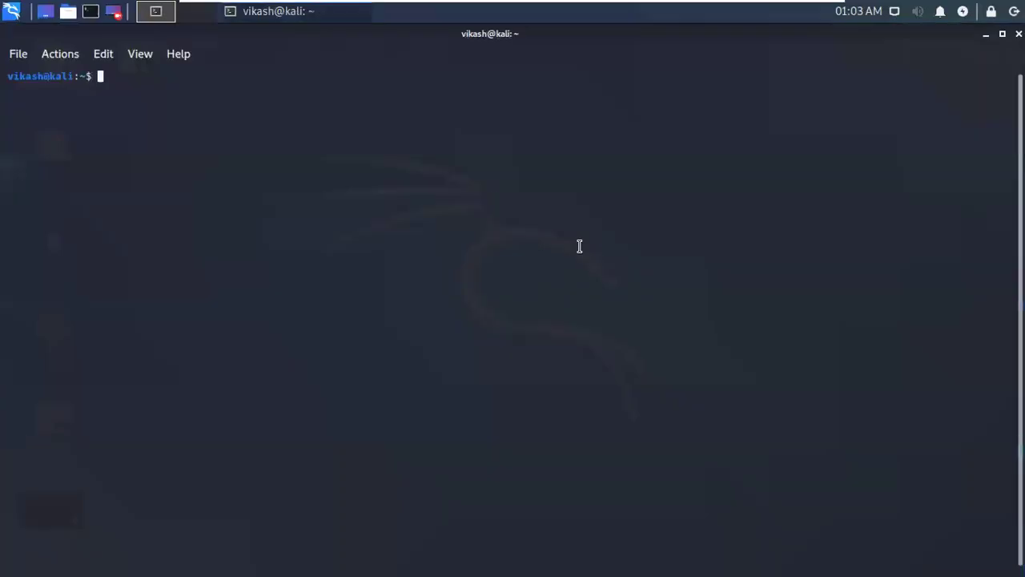
pyautogui.write('nmap')
pyautogui.press('Return')
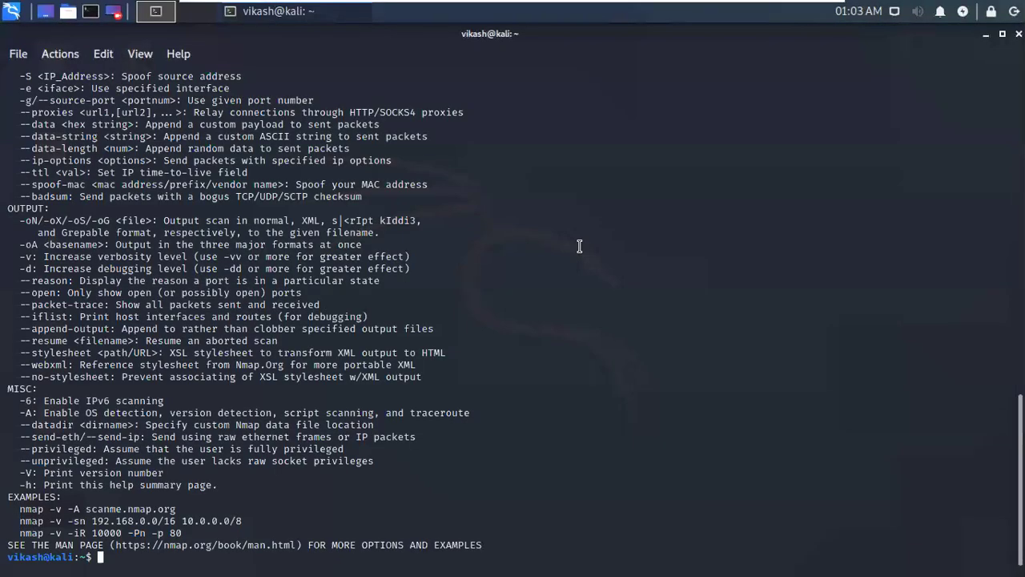
pyautogui.scroll(7, 569, 275)
pyautogui.scroll(15, 569, 276)
pyautogui.scroll(9, 570, 274)
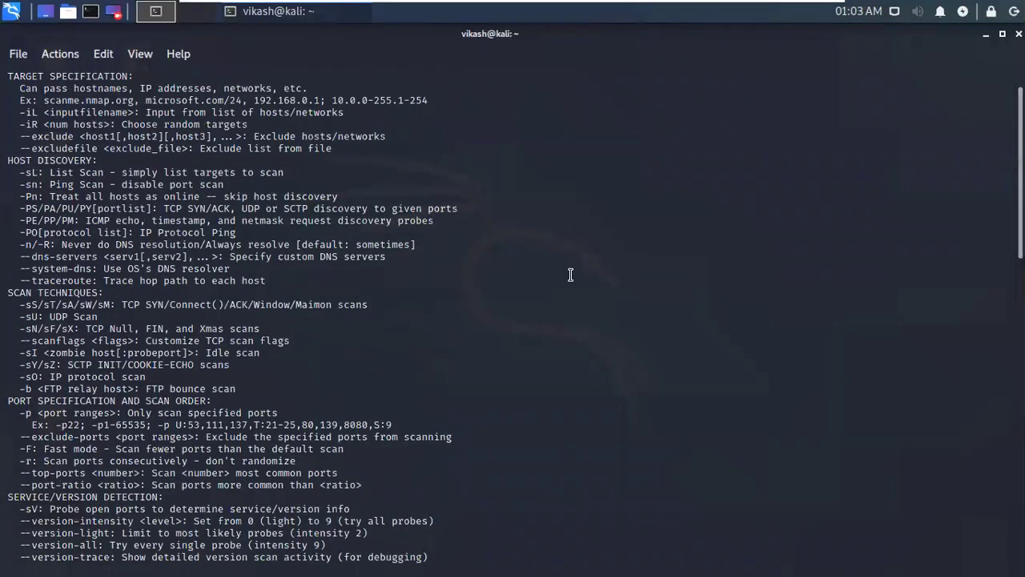
pyautogui.scroll(1, 570, 274)
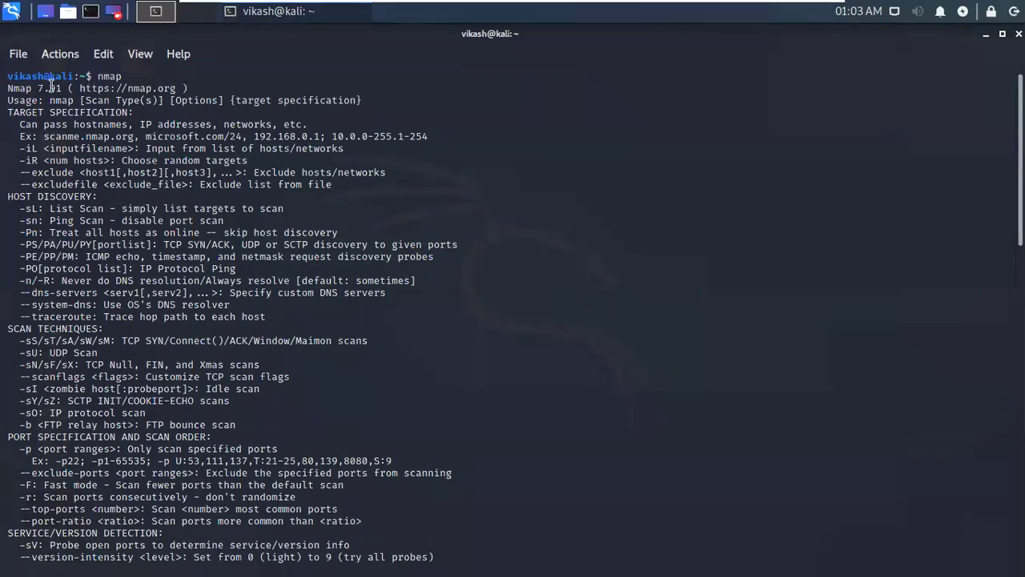
pyautogui.scroll(-7, 103, 148)
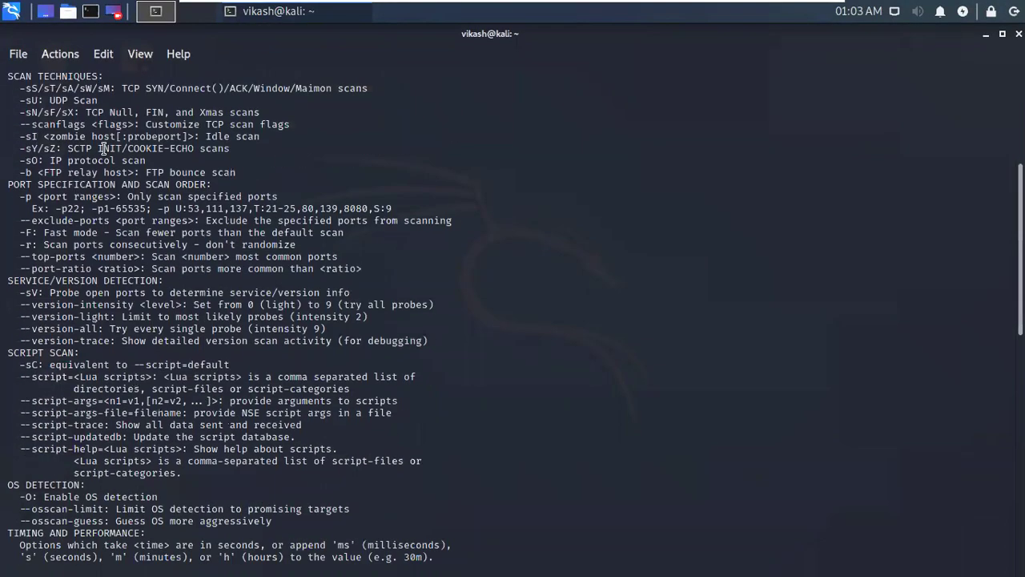
pyautogui.scroll(-14, 104, 149)
pyautogui.scroll(-4, 103, 148)
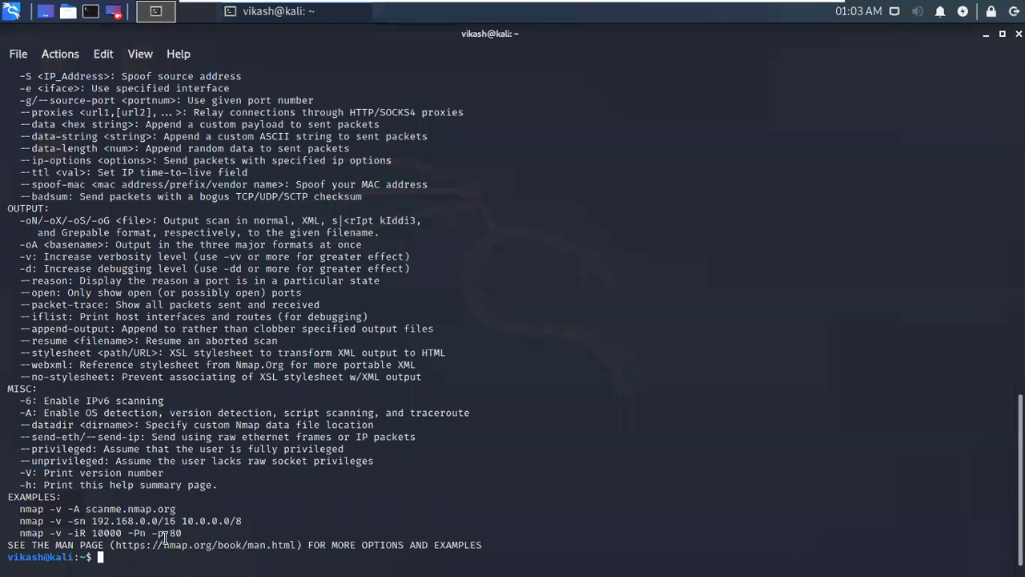
pyautogui.write('clear')
pyautogui.press('Return')
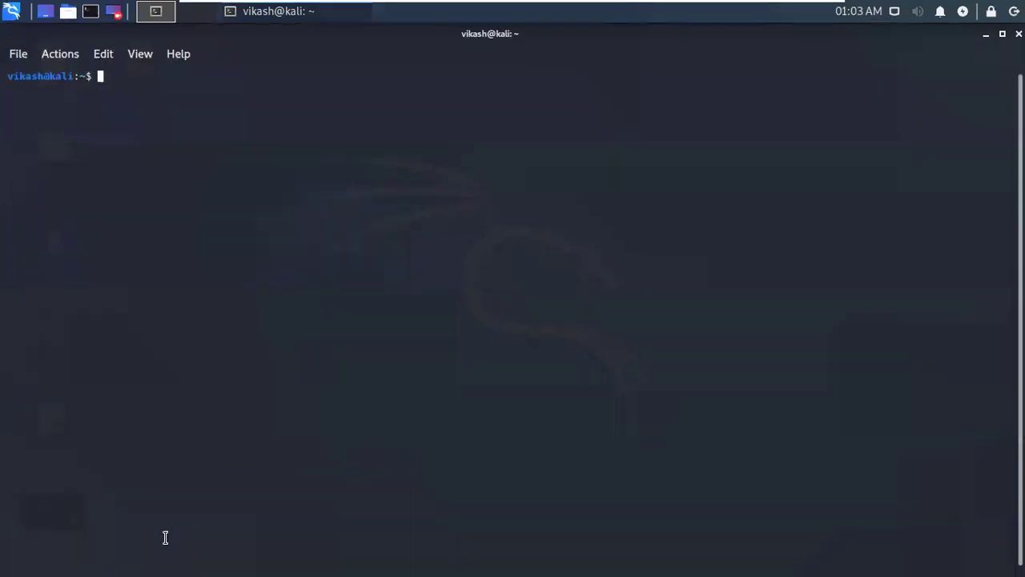
# Run sudo nmap -h, review the Nmap 7.91 help output, then clear the terminal
pyautogui.write('sudo ')
pyautogui.write('nano')
pyautogui.press('BackSpace')
pyautogui.press('BackSpace')
pyautogui.press('BackSpace')
pyautogui.write('map -h')
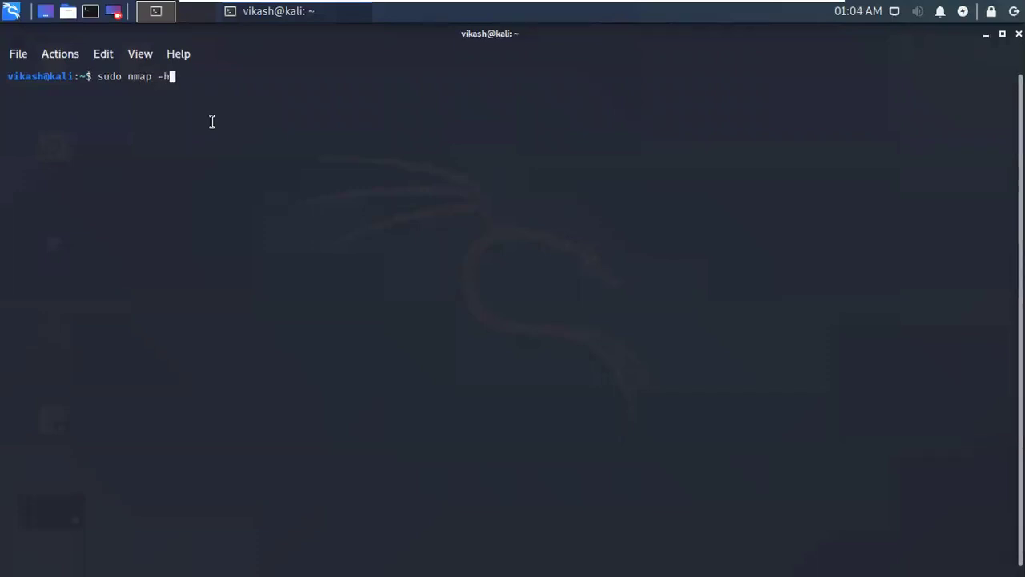
pyautogui.press('Return')
pyautogui.press('Return')
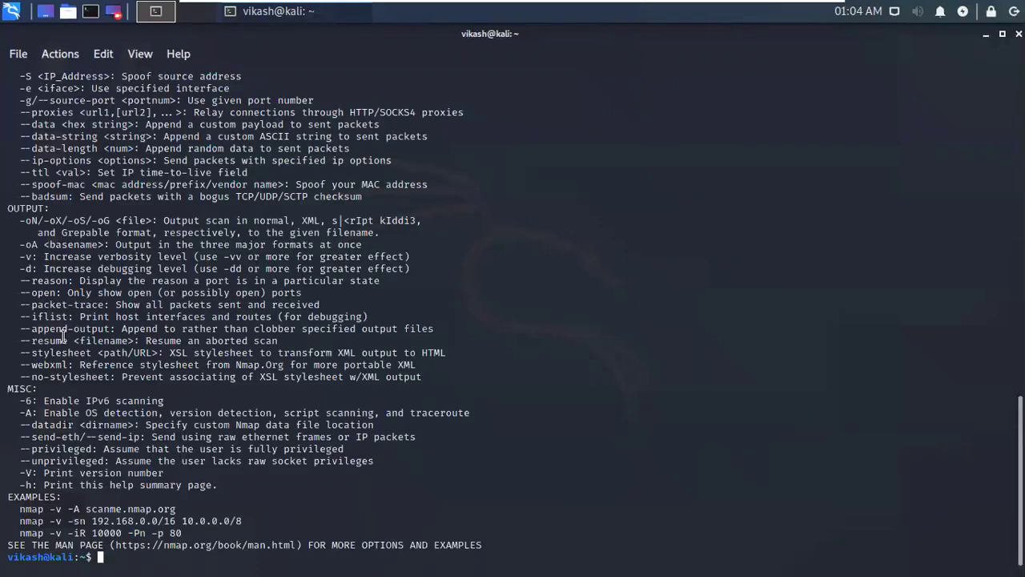
pyautogui.scroll(8, 63, 335)
pyautogui.scroll(5, 62, 334)
pyautogui.scroll(2, 46, 154)
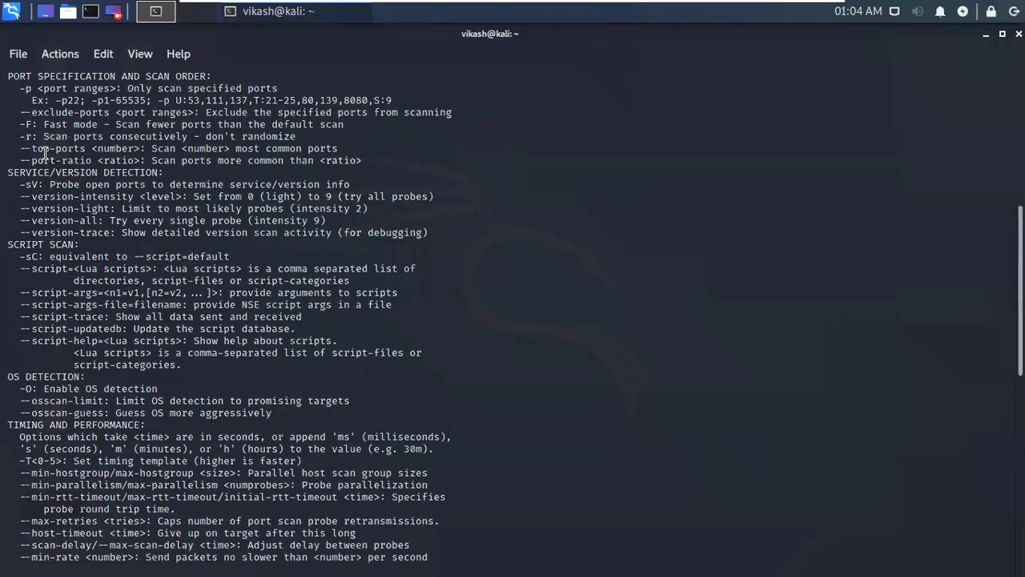
pyautogui.scroll(5, 45, 154)
pyautogui.scroll(1, 46, 153)
pyautogui.scroll(3, 46, 153)
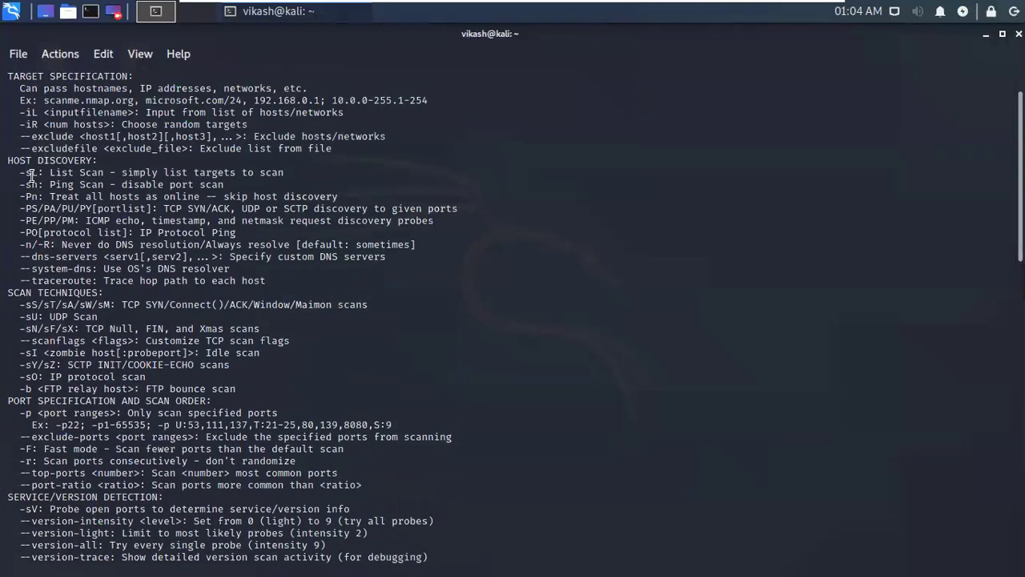
pyautogui.scroll(2, 38, 136)
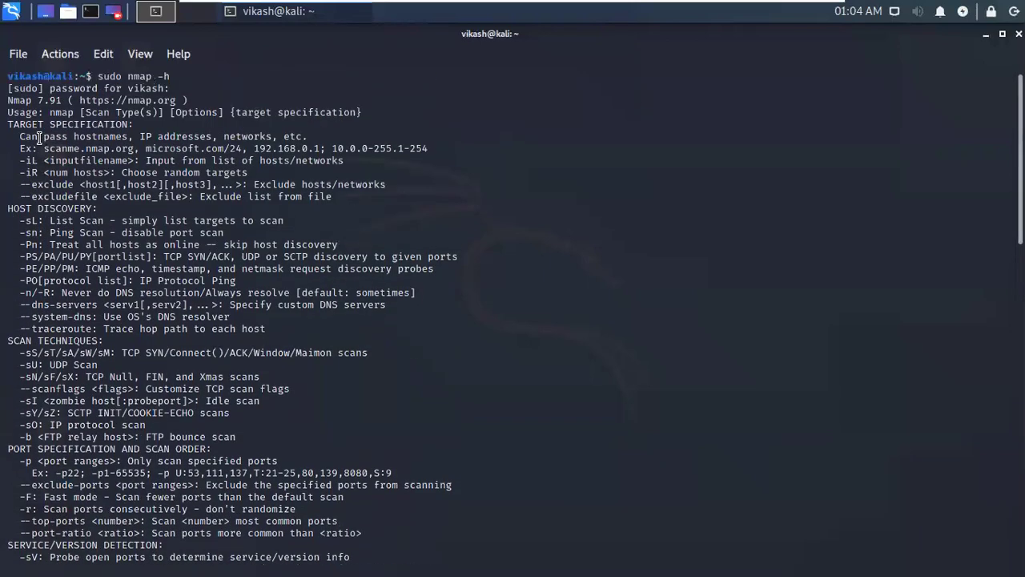
pyautogui.scroll(-4, 128, 399)
pyautogui.scroll(-11, 128, 398)
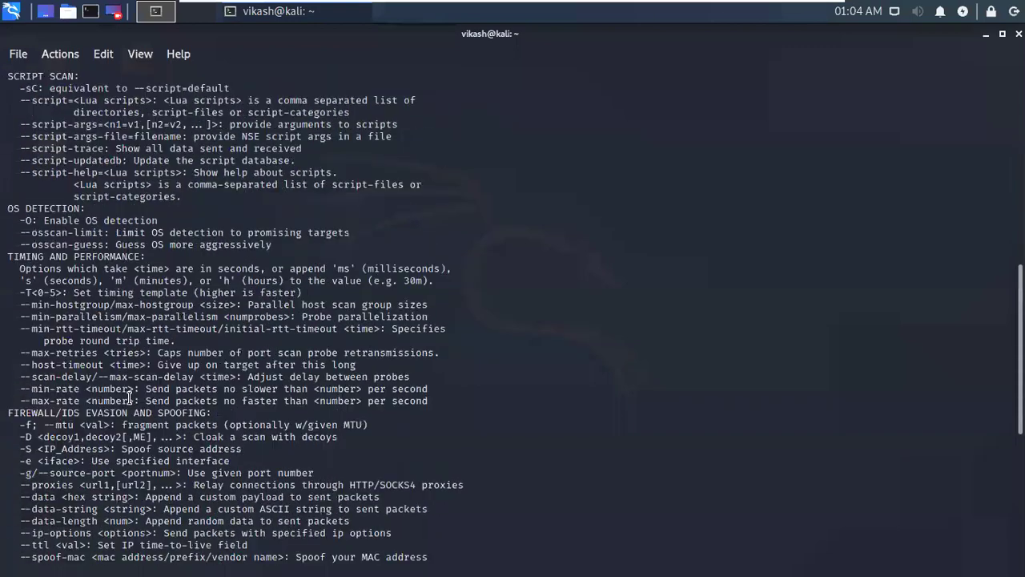
pyautogui.scroll(-10, 128, 398)
pyautogui.write('clear')
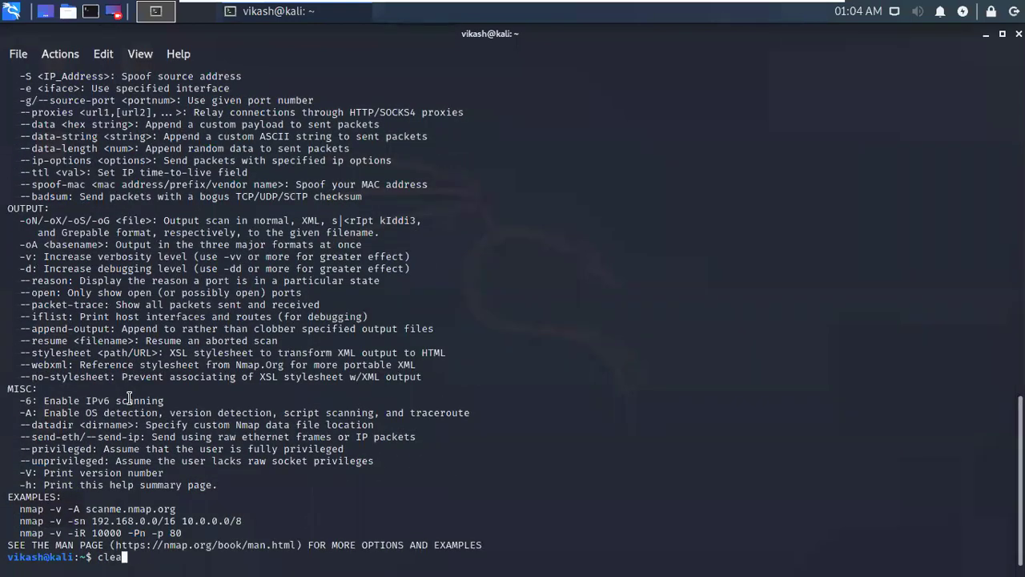
pyautogui.press('Return')
# Type sudo, paste the copied nmap -T4 -A -v 162.241.216.11 command, and start the scan
pyautogui.write('sudo')
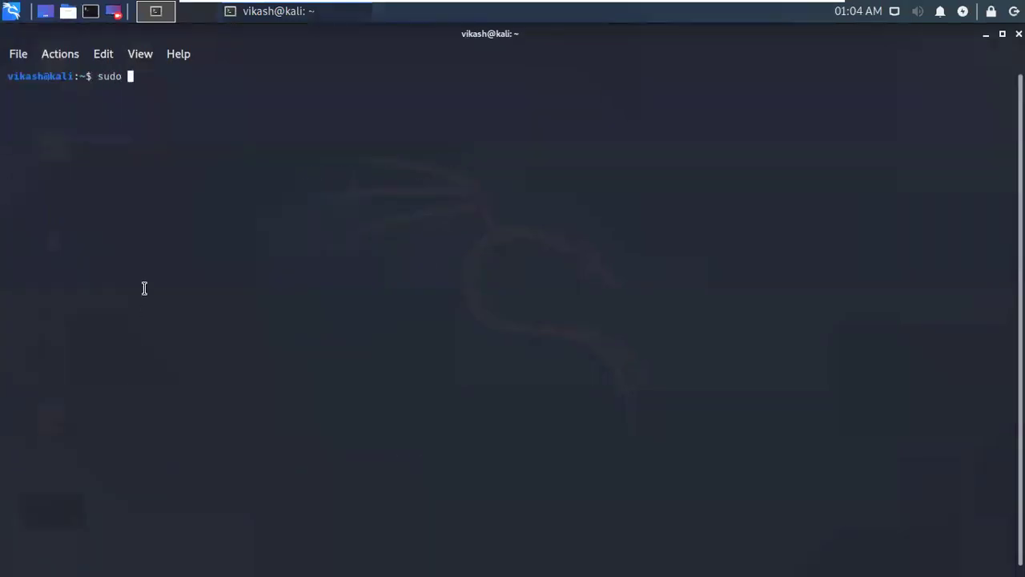
pyautogui.rightClick(133, 74)
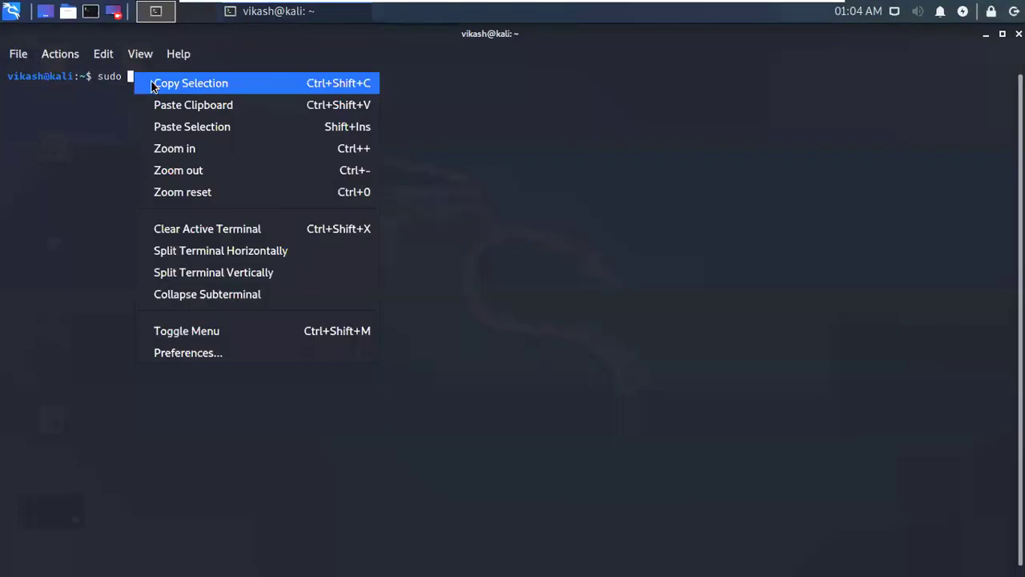
pyautogui.click(151, 80)
pyautogui.rightClick(138, 77)
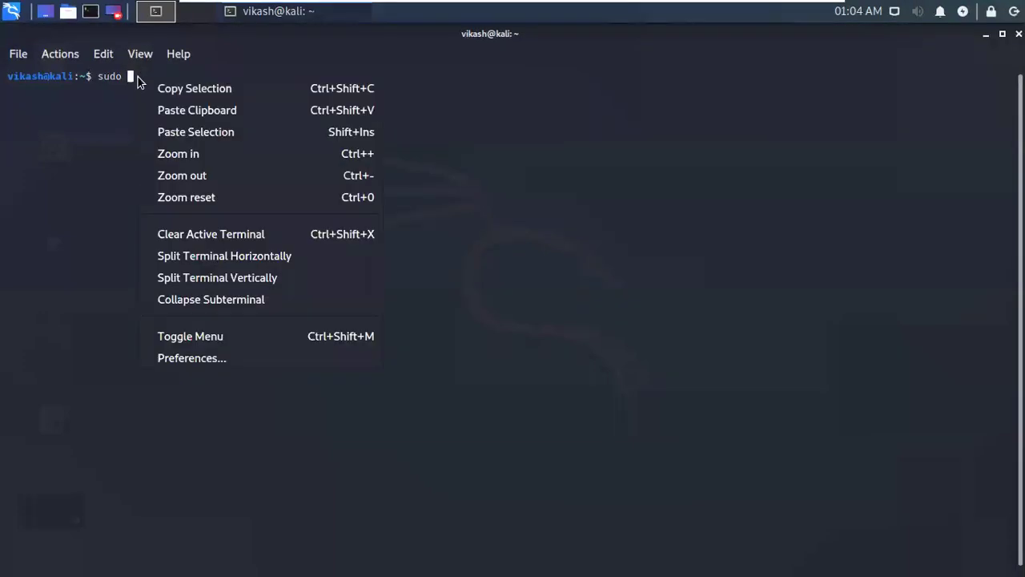
pyautogui.click(181, 132)
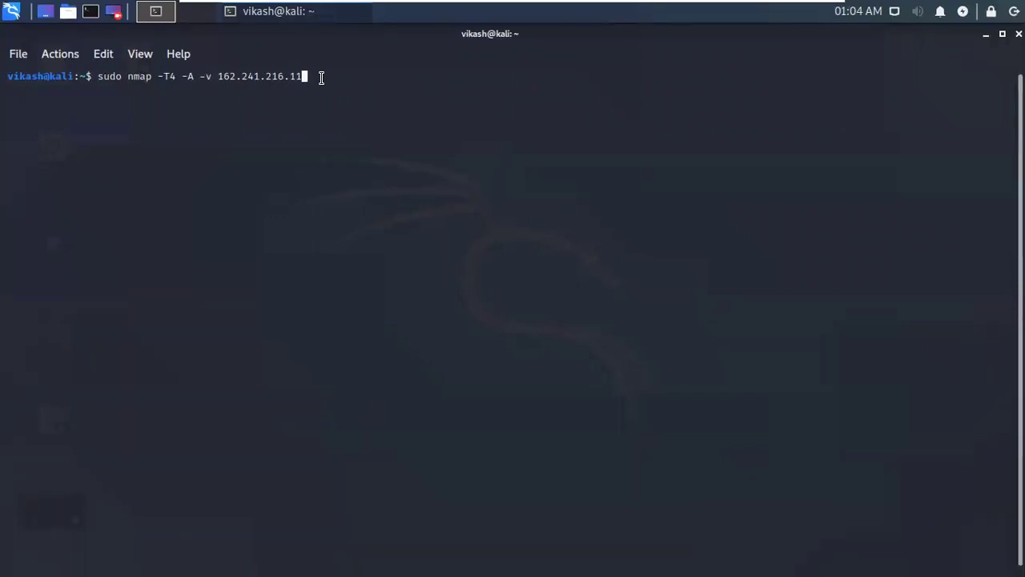
pyautogui.press('Return')
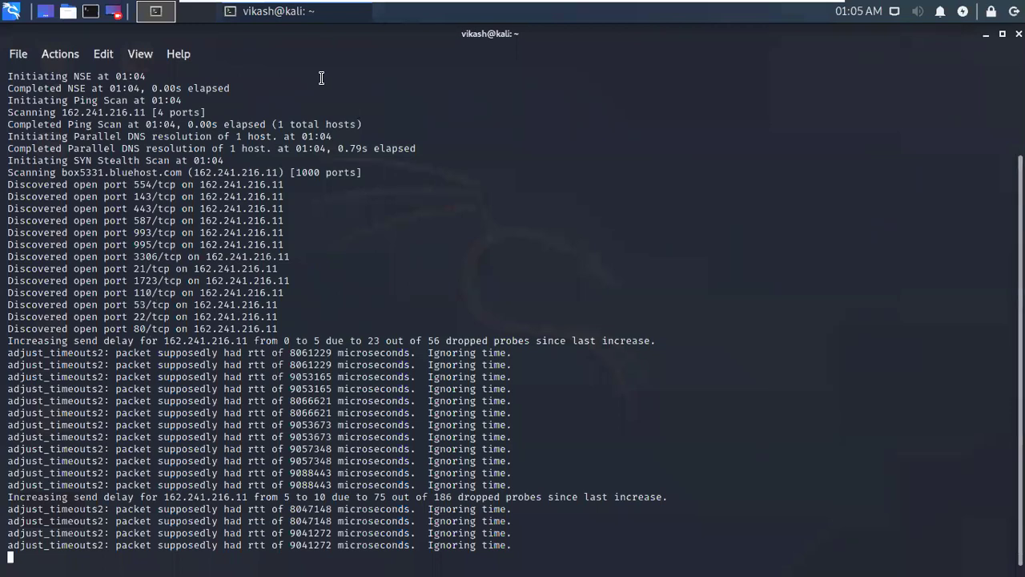
pyautogui.moveTo(345, 6)
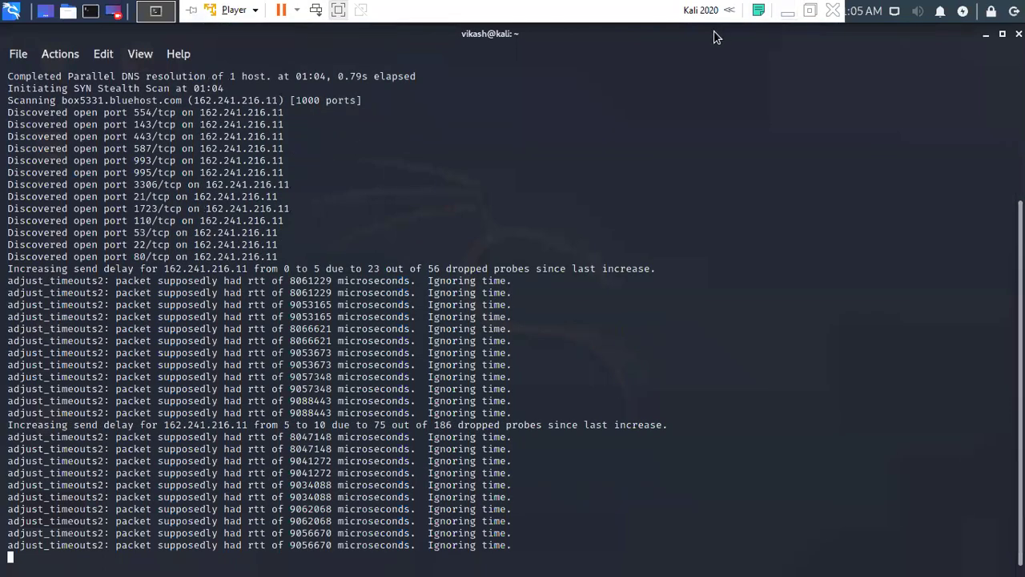
# Minimize the Kali VM and switch Chrome to the Scanning Networks PDF tab
pyautogui.click(788, 10)
pyautogui.click(646, 560)
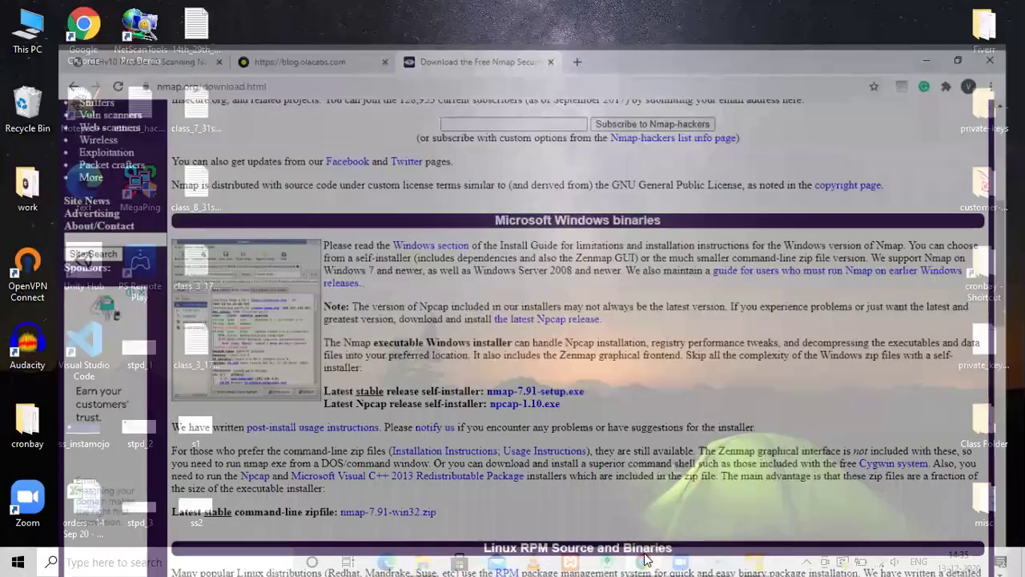
pyautogui.hotkey('ctrl', '1')
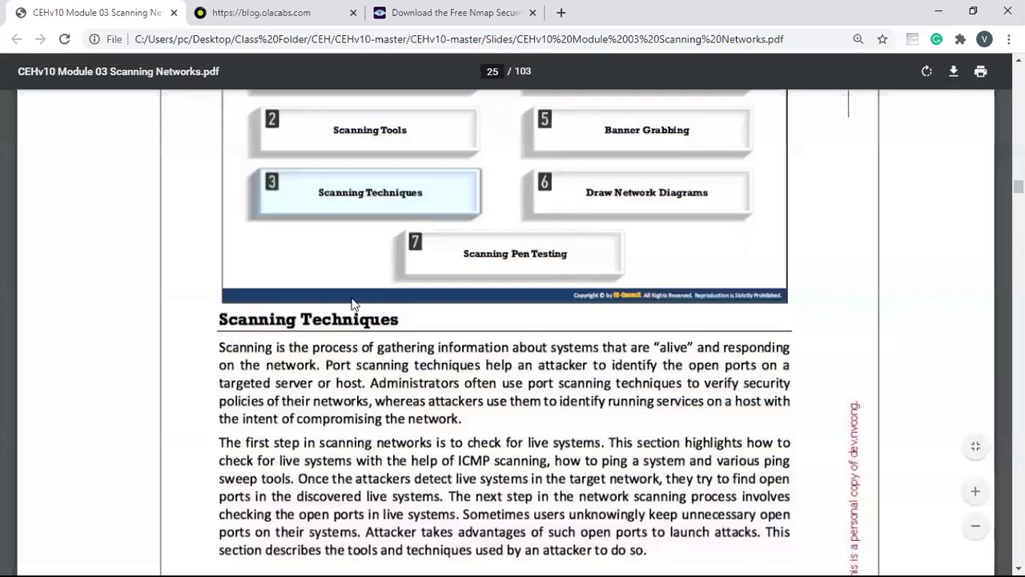
# Scroll back up in the PDF, then minimize Chrome and bring back the Kali terminal
pyautogui.scroll(1, 352, 303)
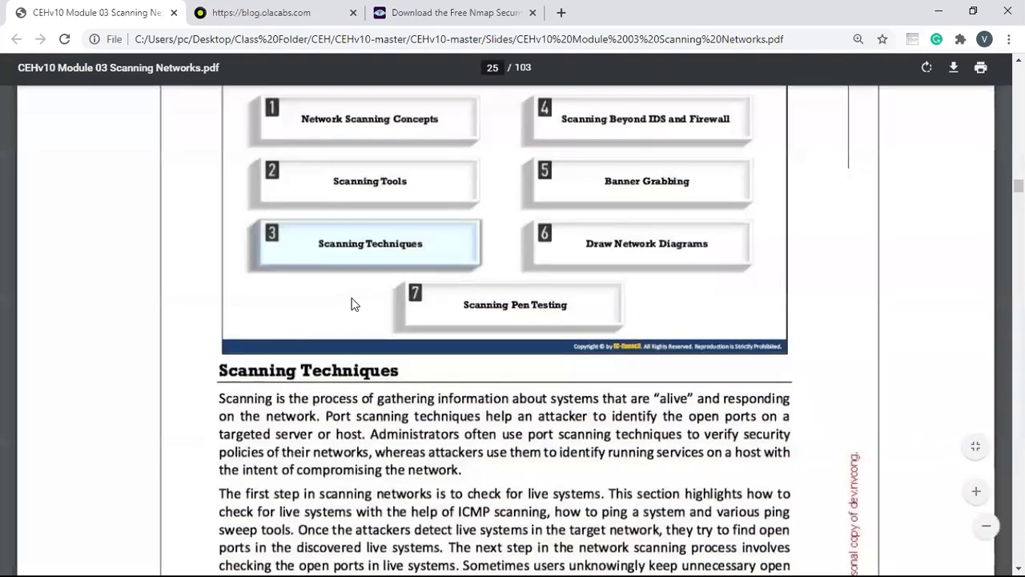
pyautogui.scroll(1, 352, 303)
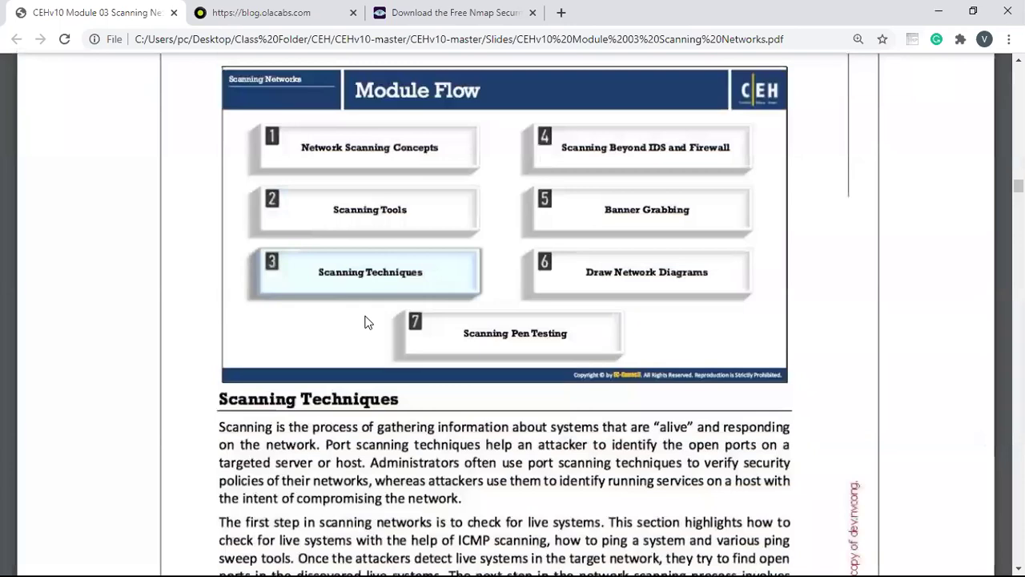
pyautogui.scroll(1, 366, 320)
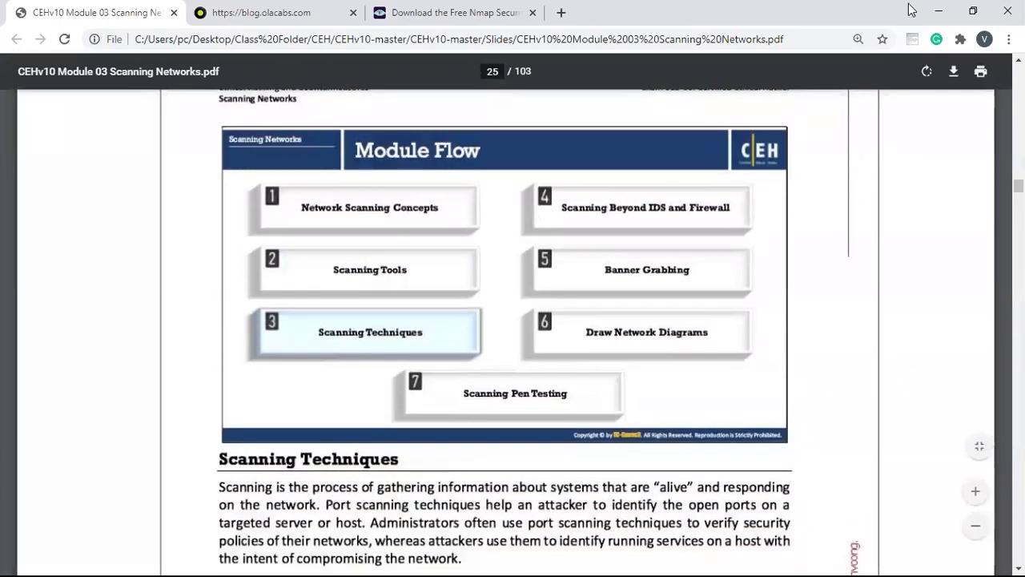
pyautogui.click(939, 11)
pyautogui.click(753, 560)
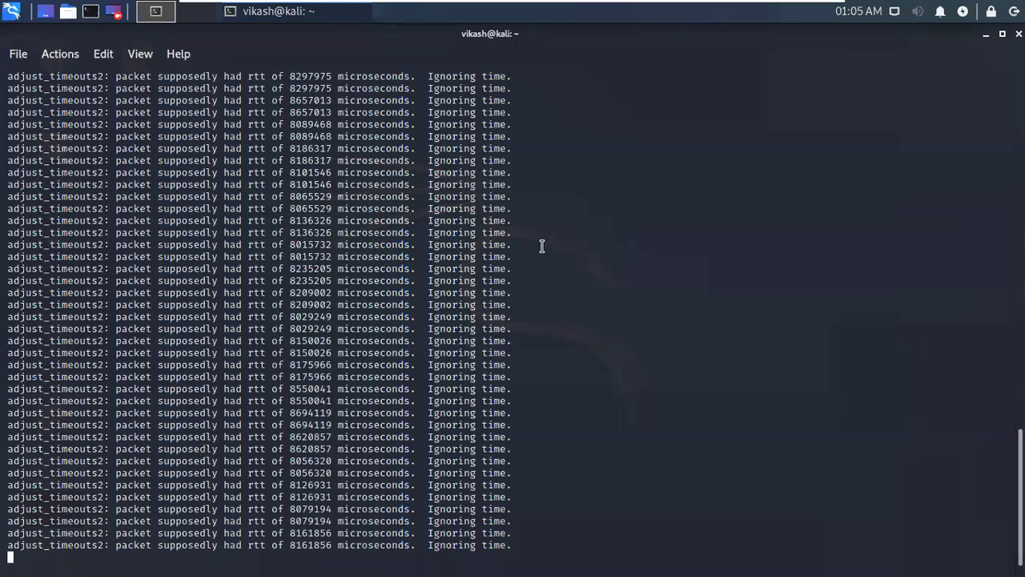
# Abort the nmap scan near 28%, clear the terminal, and recall sudo nmap -T4 -A -v 162.241.216.11
pyautogui.scroll(10, 541, 246)
pyautogui.scroll(5, 542, 246)
pyautogui.scroll(5, 542, 246)
pyautogui.scroll(5, 541, 246)
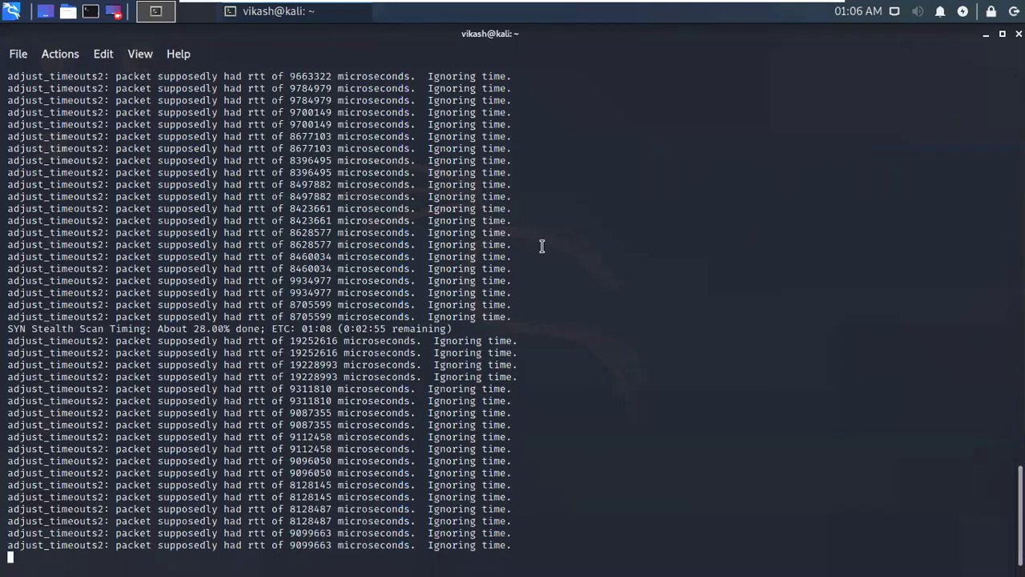
pyautogui.hotkey('ctrl', 'c')
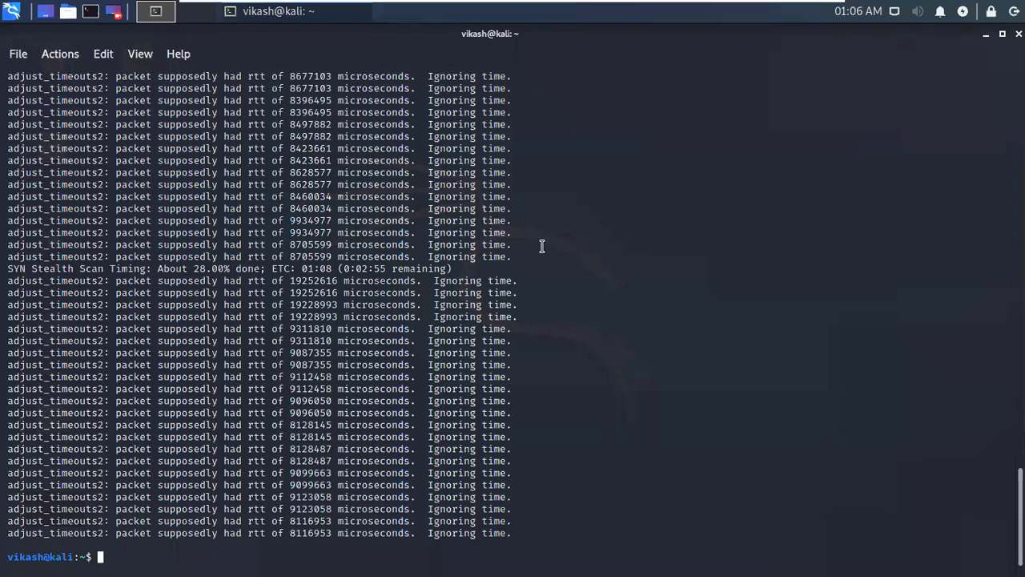
pyautogui.write('clear')
pyautogui.press('Return')
pyautogui.press('Up')
pyautogui.press('Up')
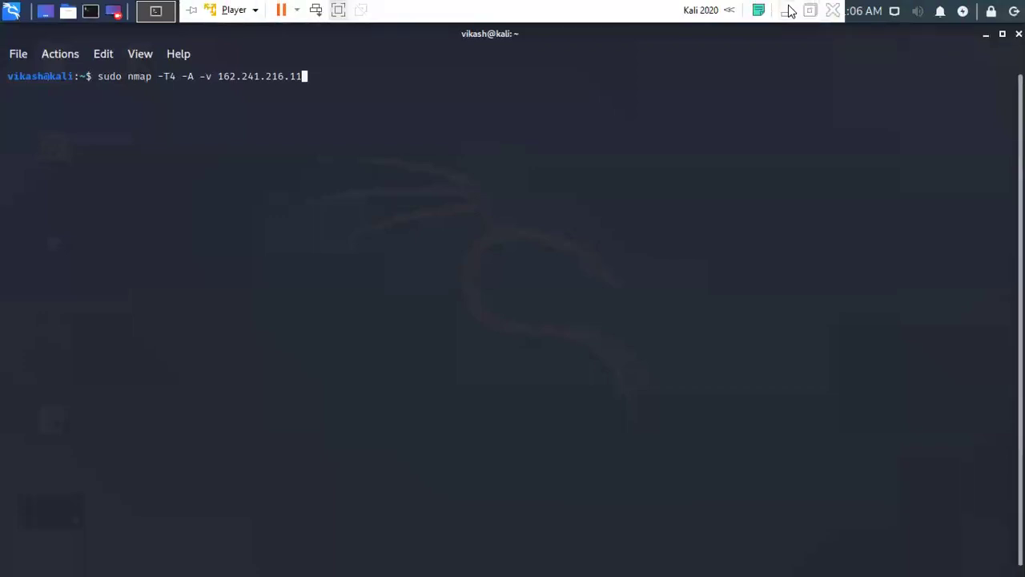
# Bring up Zenmap, choose the Intense scan plus UDP profile and highlight its -sS -sU -T4 -A -v options
pyautogui.click(788, 12)
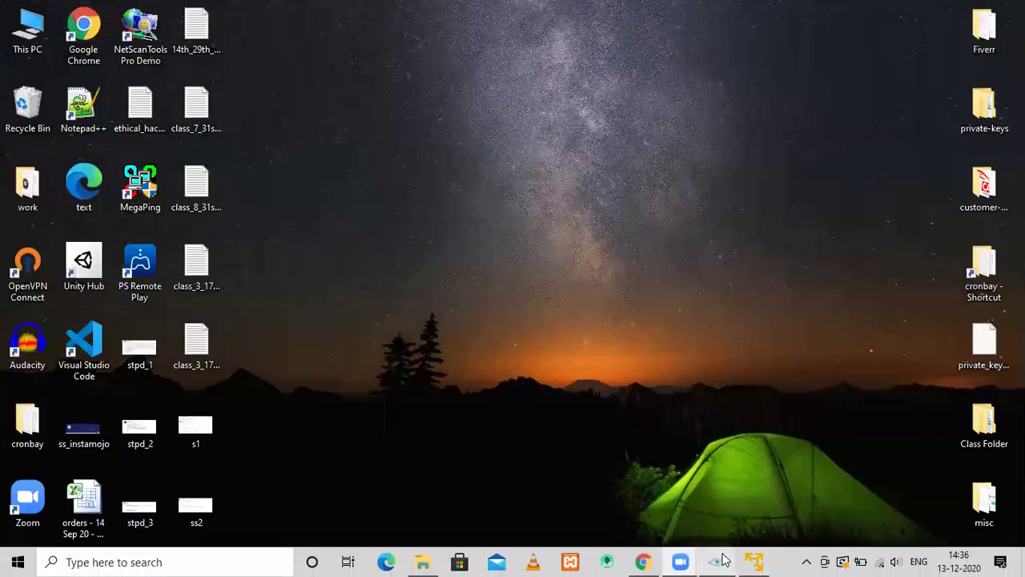
pyautogui.click(716, 560)
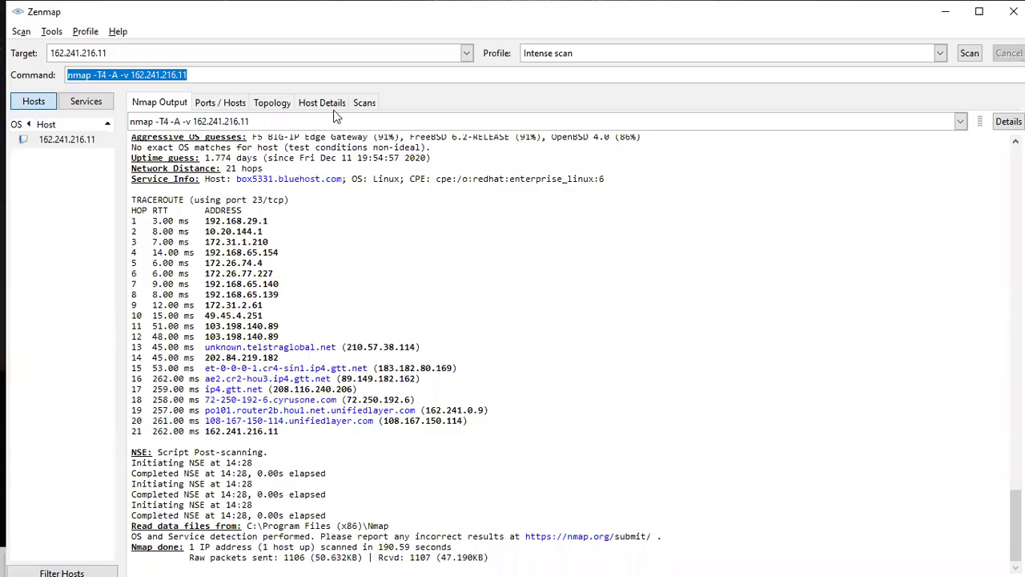
pyautogui.click(265, 53)
pyautogui.click(941, 56)
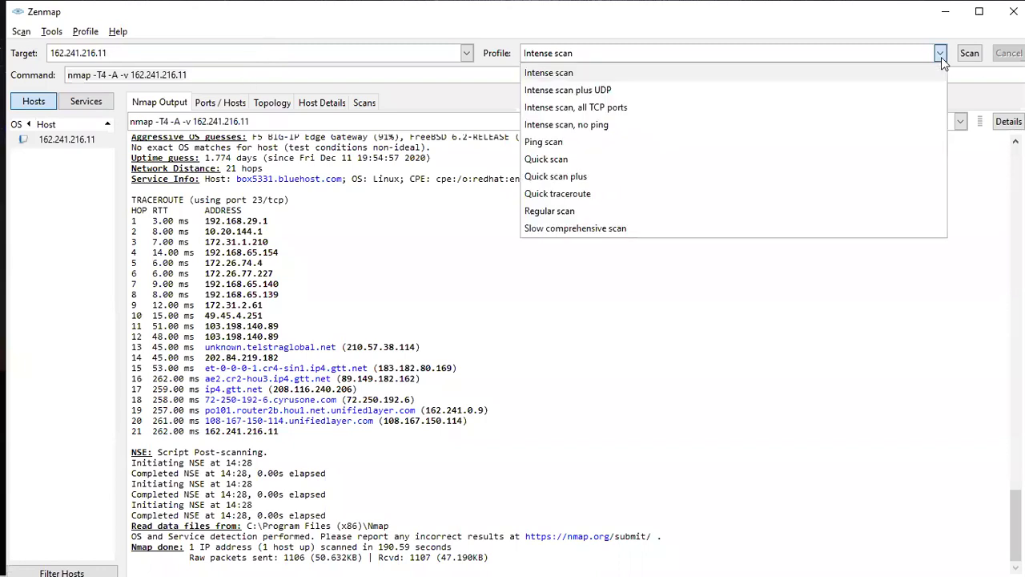
pyautogui.click(836, 89)
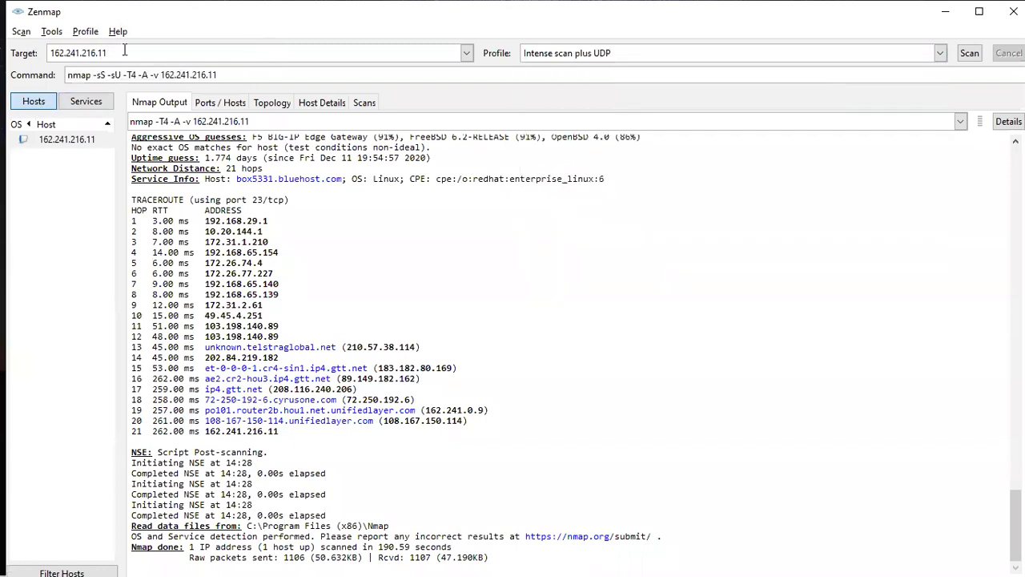
pyautogui.moveTo(93, 75); pyautogui.dragTo(161, 74)
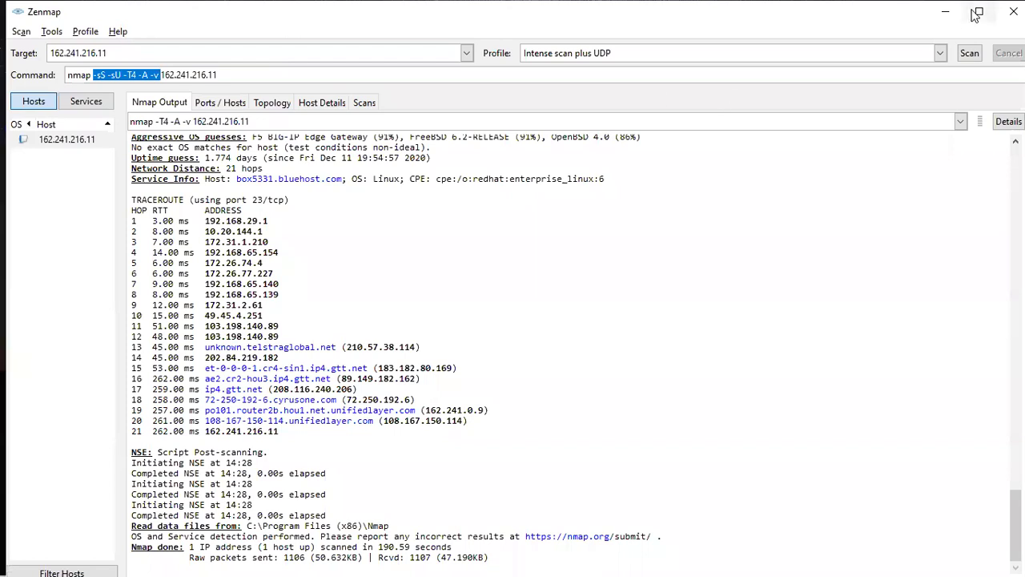
# Switch the profile to Ping scan, then to Regular scan, giving nmap 162.241.216.11
pyautogui.click(939, 53)
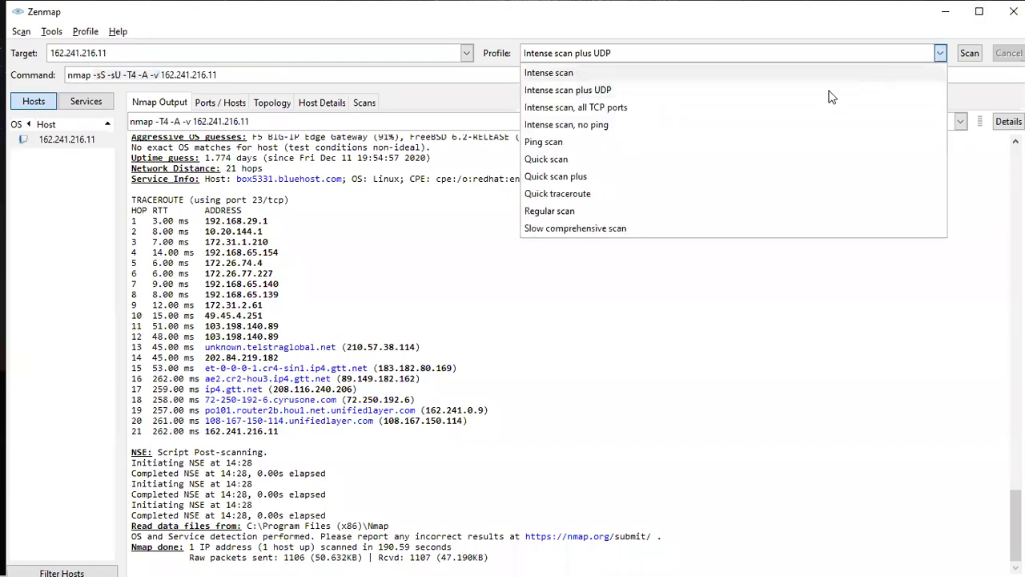
pyautogui.click(687, 142)
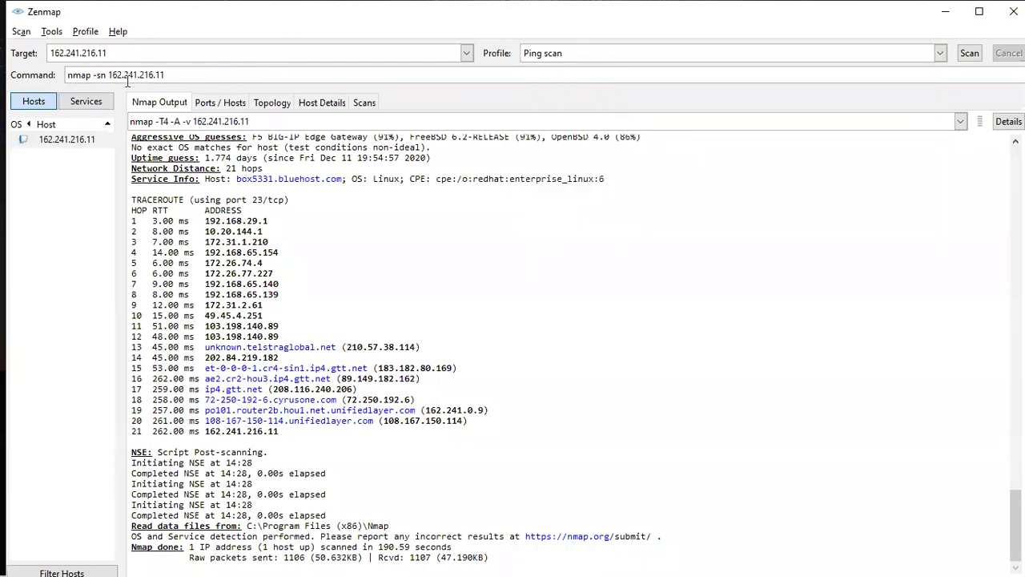
pyautogui.click(940, 53)
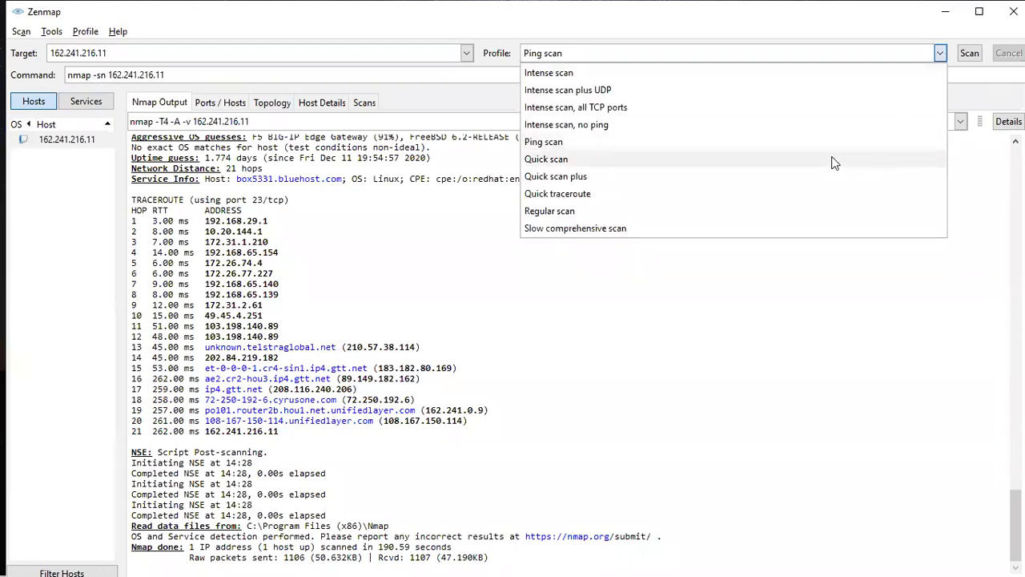
pyautogui.click(717, 215)
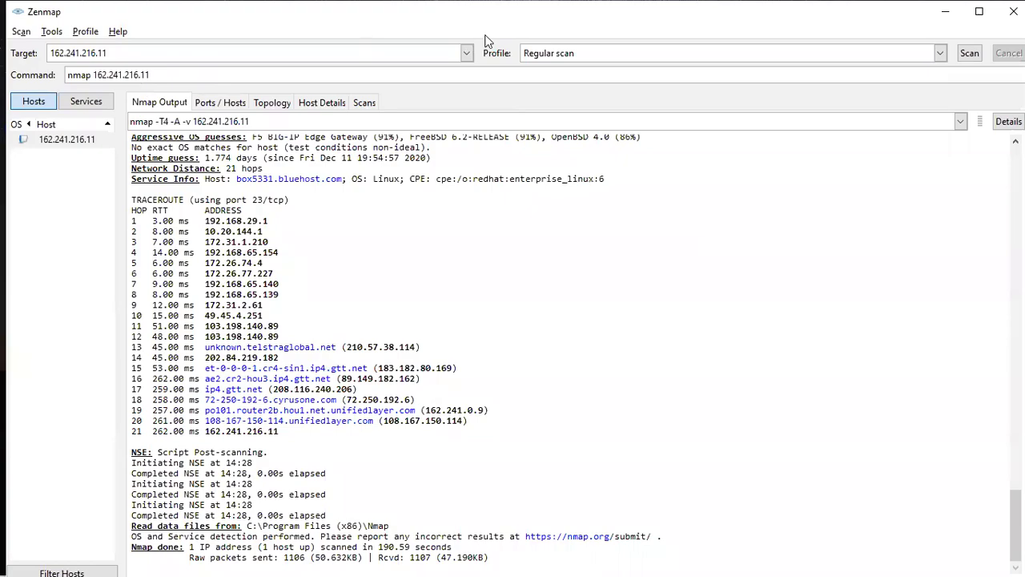
# Back in the Kali terminal, replace the recalled command with sudo hping3 -h and run it
pyautogui.press('super+d')
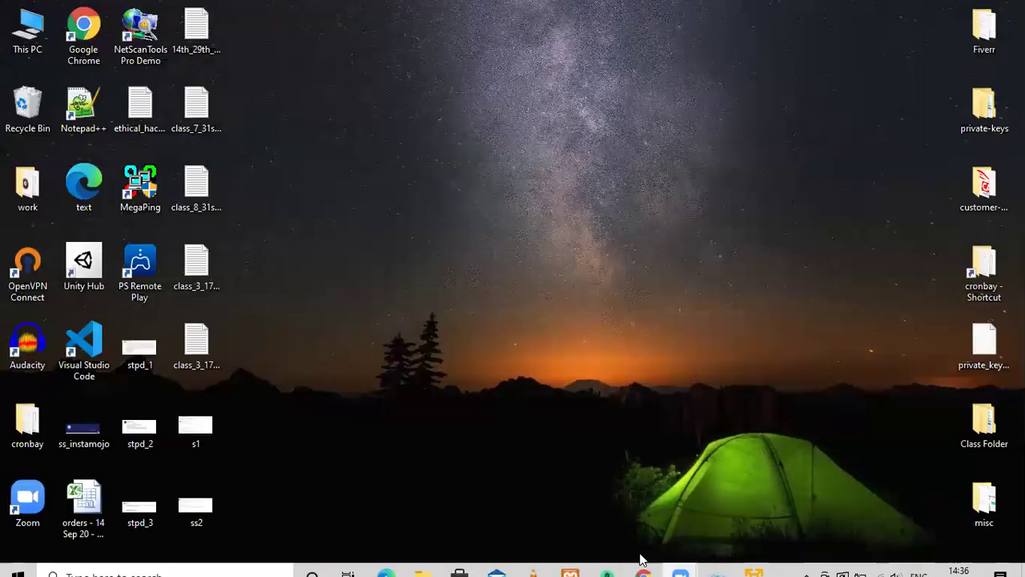
pyautogui.click(746, 559)
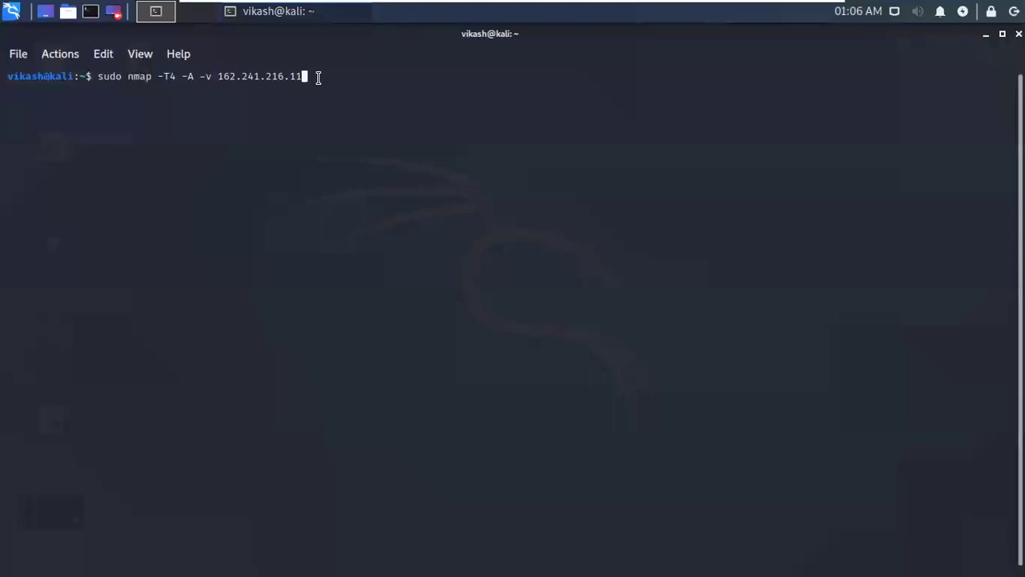
pyautogui.press('BackSpace')
pyautogui.press('BackSpace')
pyautogui.press('BackSpace')
pyautogui.press('BackSpace')
pyautogui.press('BackSpace')
pyautogui.press('BackSpace')
pyautogui.press('BackSpace')
pyautogui.press('BackSpace')
pyautogui.press('BackSpace')
pyautogui.press('BackSpace')
pyautogui.press('BackSpace')
pyautogui.press('BackSpace')
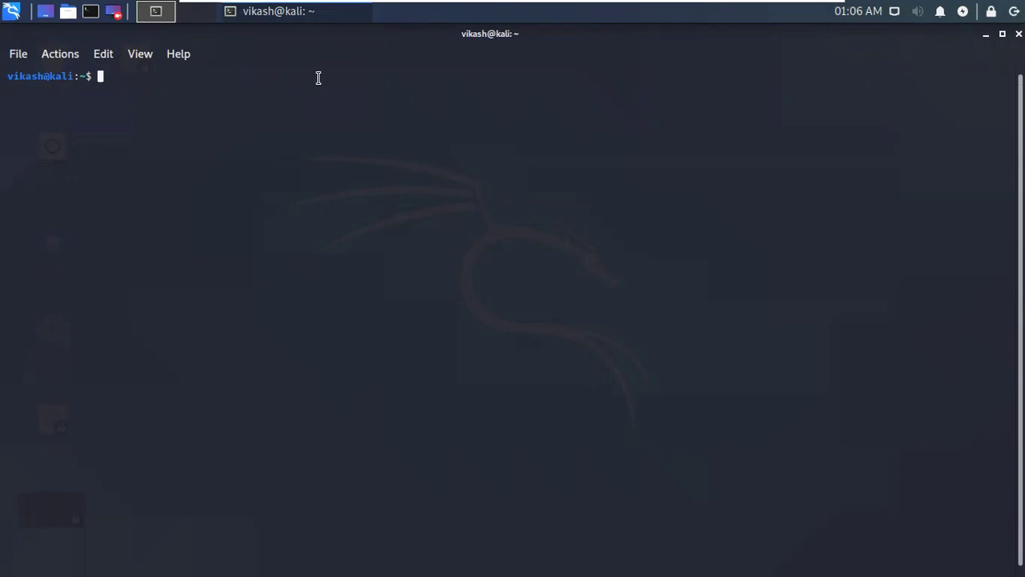
pyautogui.write('sudo hping3 -h')
pyautogui.press('Return')
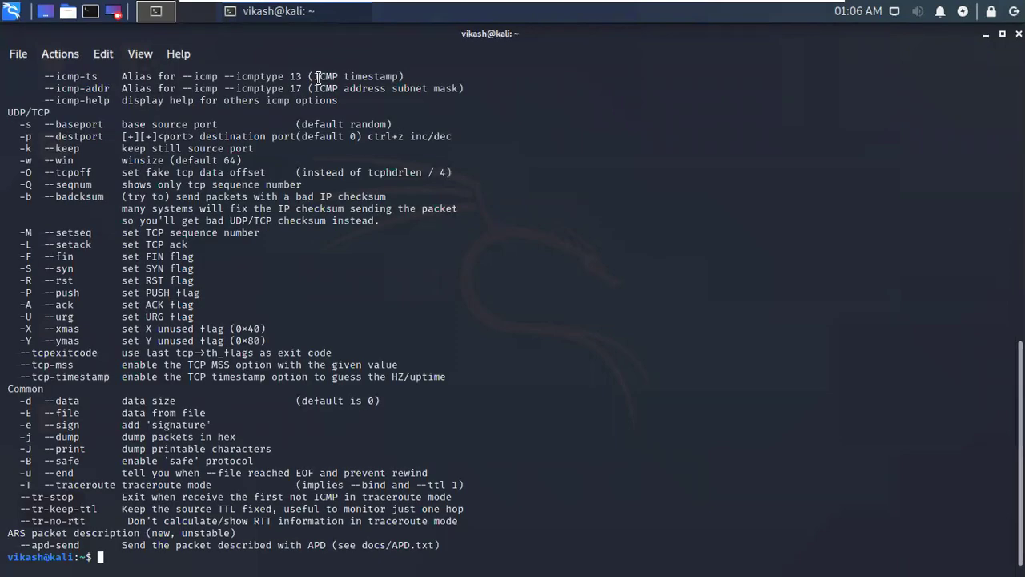
# Scroll through the hping3 help, clear the terminal, and return to the CEH PDF in Chrome
pyautogui.scroll(8, 312, 346)
pyautogui.scroll(8, 312, 346)
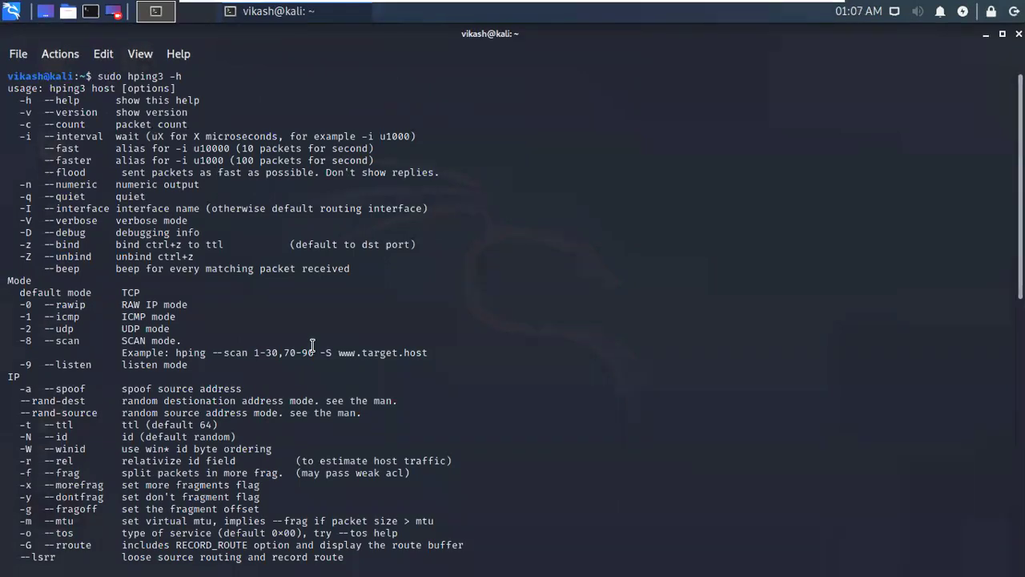
pyautogui.scroll(-8, 312, 345)
pyautogui.scroll(-8, 313, 344)
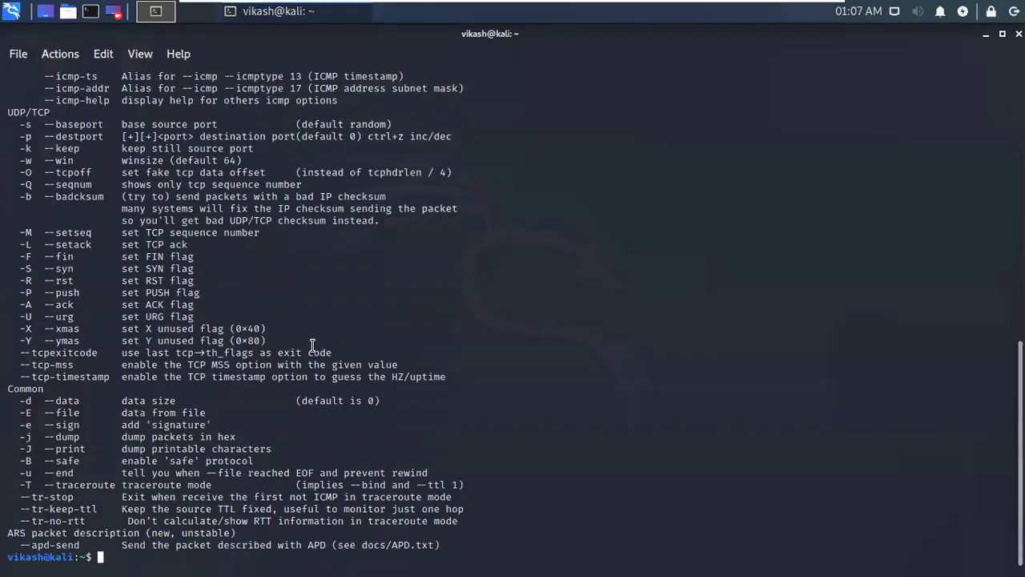
pyautogui.write('clear')
pyautogui.press('Return')
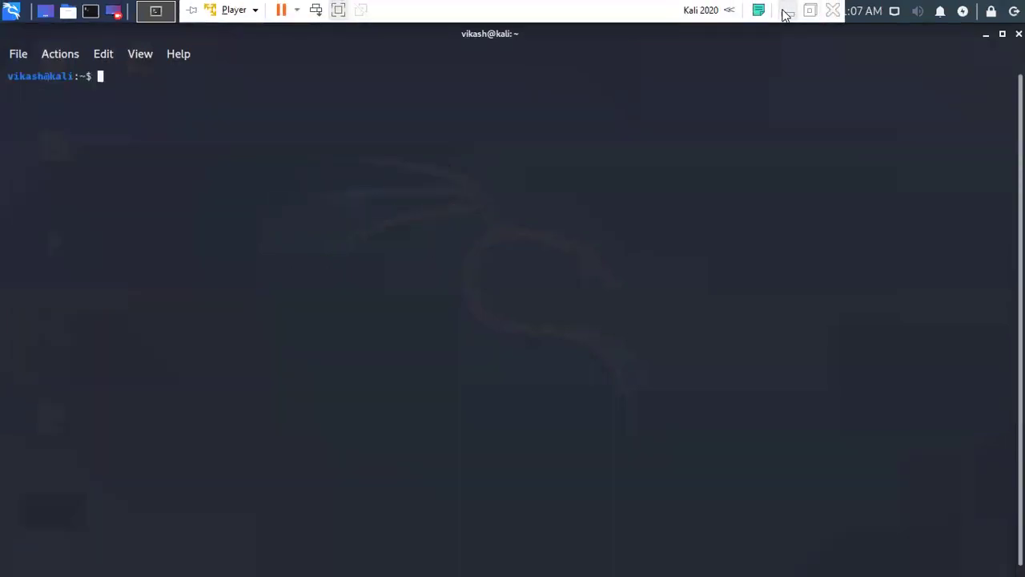
pyautogui.click(783, 12)
pyautogui.click(644, 562)
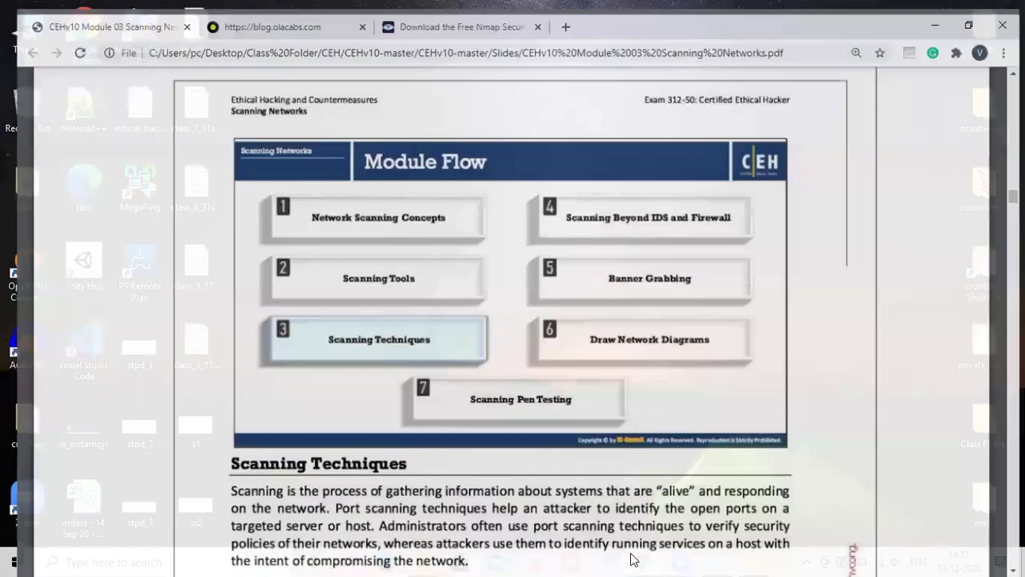
# Scroll the PDF back up to the Hping Commands slide, page 18, then minimize Chrome
pyautogui.scroll(2, 496, 185)
pyautogui.scroll(4, 496, 185)
pyautogui.scroll(9, 495, 185)
pyautogui.scroll(5, 496, 185)
pyautogui.scroll(5, 496, 185)
pyautogui.scroll(5, 496, 185)
pyautogui.scroll(5, 496, 185)
pyautogui.scroll(5, 496, 185)
pyautogui.scroll(5, 496, 185)
pyautogui.scroll(5, 496, 185)
pyautogui.scroll(5, 496, 185)
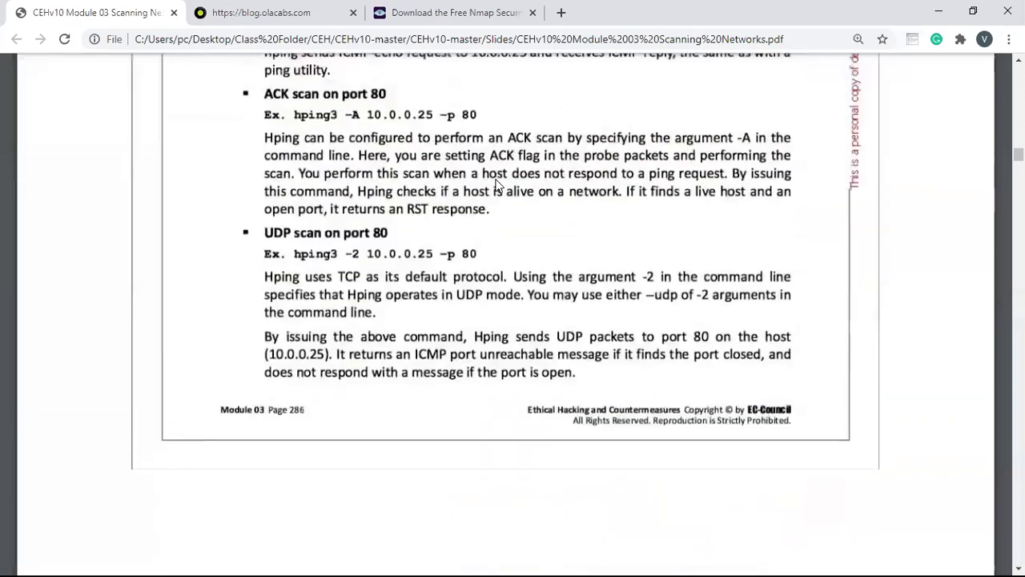
pyautogui.scroll(5, 496, 185)
pyautogui.scroll(2, 496, 185)
pyautogui.scroll(-2, 496, 185)
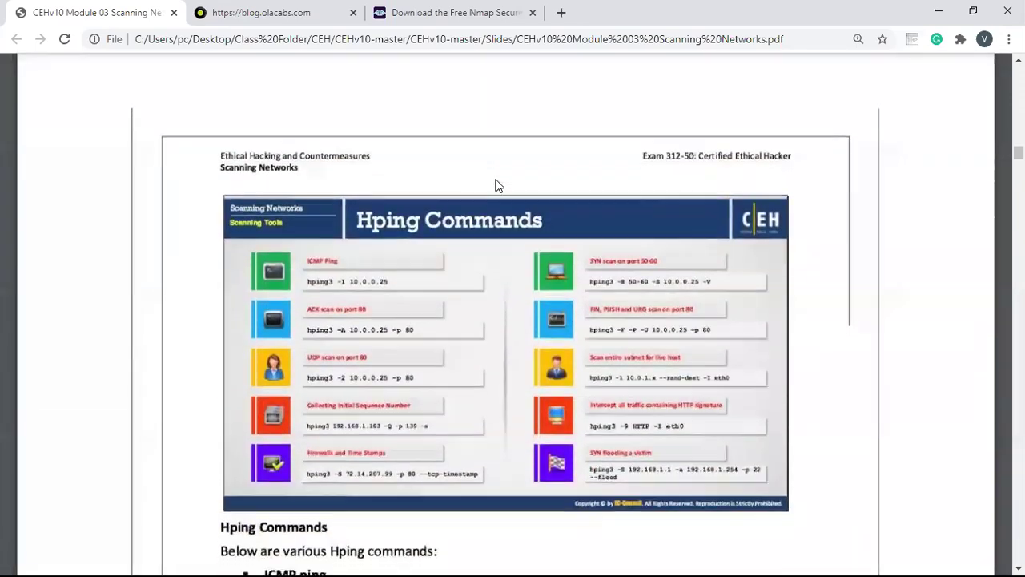
pyautogui.scroll(-1, 496, 185)
pyautogui.keyDown('ctrl'); pyautogui.scroll(3, 496, 185); pyautogui.keyUp('ctrl')
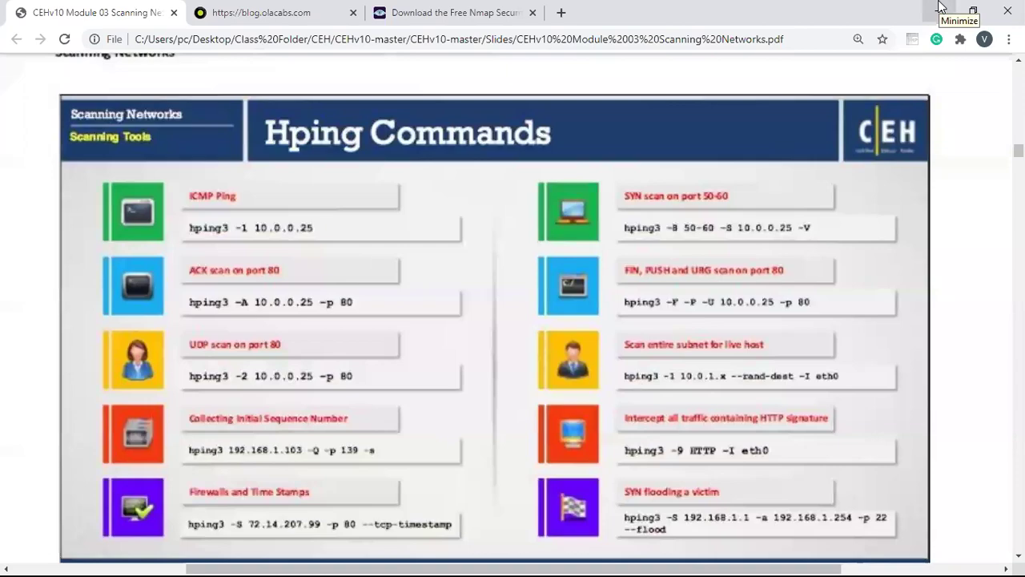
pyautogui.click(940, 8)
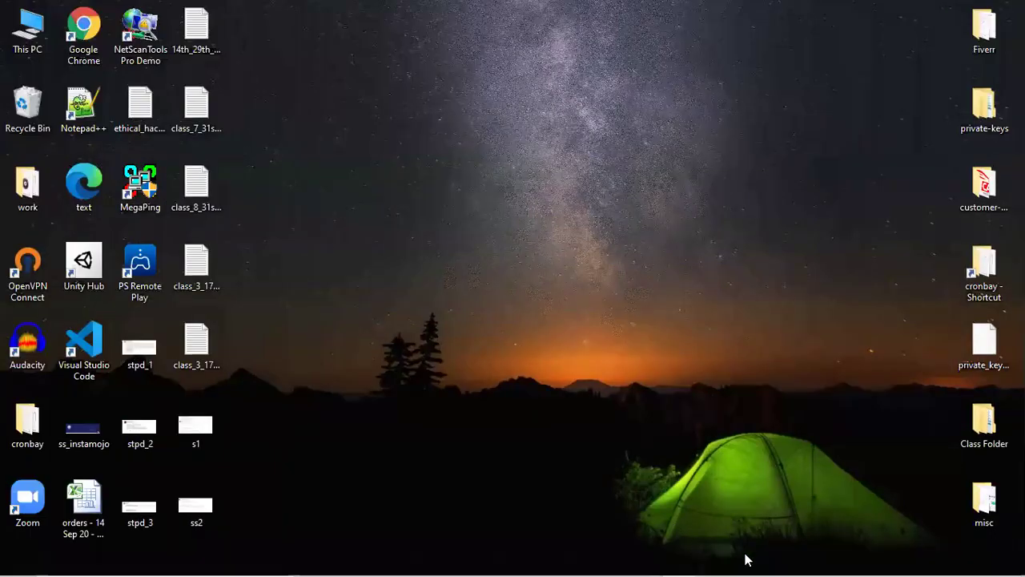
# Turn the recalled nmap command into sudo hping3 -1 162.241.216.11, run it, then stop it after 16 replies
pyautogui.click(743, 513)
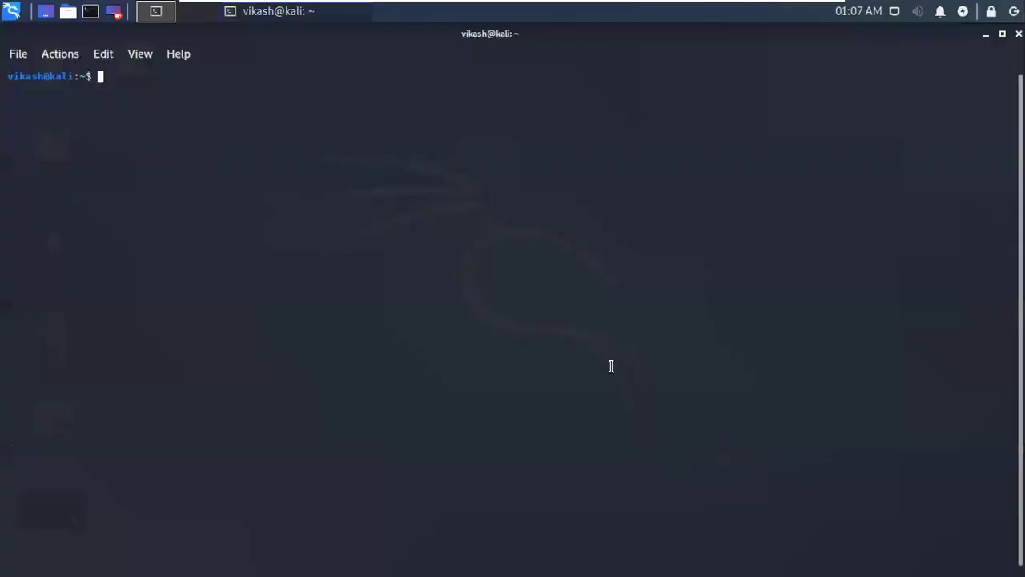
pyautogui.press('Up')
pyautogui.press('Up')
pyautogui.press('Up')
pyautogui.press('Left')
pyautogui.press('Left')
pyautogui.press('Left')
pyautogui.press('Left')
pyautogui.press('Left')
pyautogui.press('Left')
pyautogui.press('Left')
pyautogui.press('Left')
pyautogui.press('Left')
pyautogui.press('BackSpace')
pyautogui.press('BackSpace')
pyautogui.press('BackSpace')
pyautogui.press('BackSpace')
pyautogui.press('BackSpace')
pyautogui.press('BackSpace')
pyautogui.press('BackSpace')
pyautogui.press('BackSpace')
pyautogui.press('BackSpace')
pyautogui.press('BackSpace')
pyautogui.press('BackSpace')
pyautogui.write('hping')
pyautogui.write('2')
pyautogui.press('BackSpace')
pyautogui.write('3 -1')
pyautogui.press('Right')
pyautogui.press('Right')
pyautogui.press('Right')
pyautogui.press('Right')
pyautogui.press('Right')
pyautogui.press('Right')
pyautogui.press('Right')
pyautogui.press('Return')
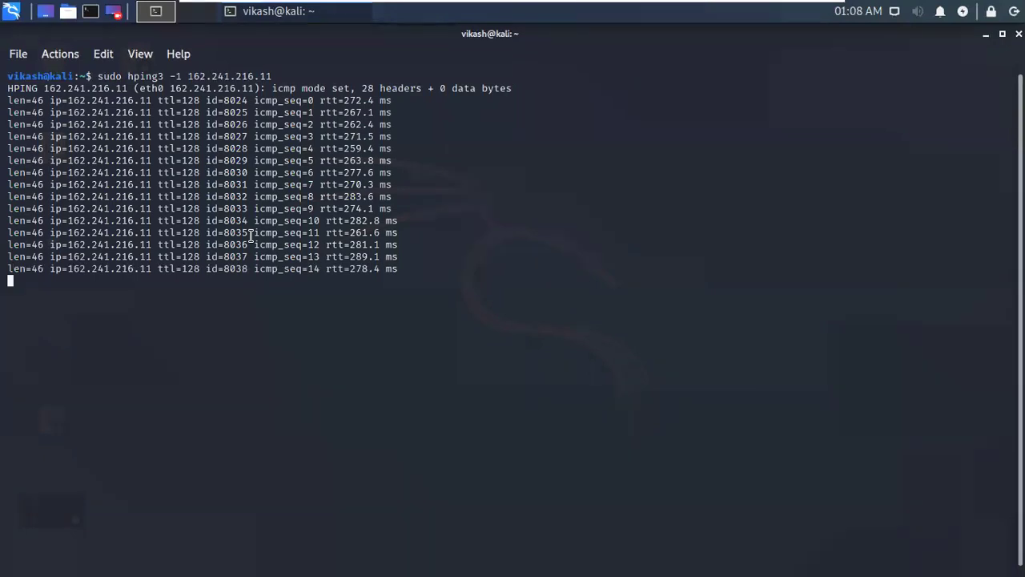
pyautogui.hotkey('ctrl', 'c')
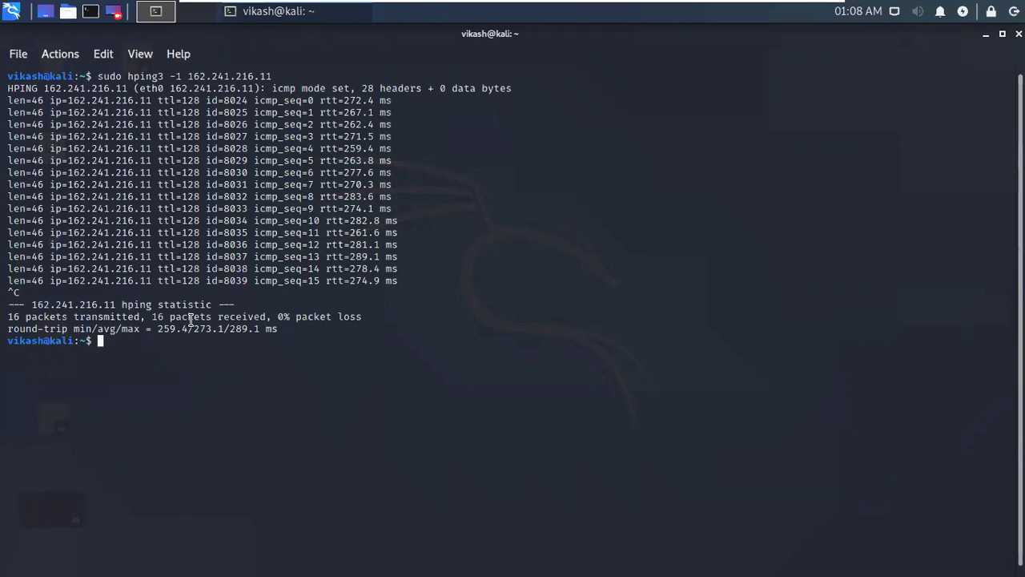
# Minimize the Kali VM, view the Hping Commands slide in Chrome, then restore the Kali VM
pyautogui.moveTo(622, 4)
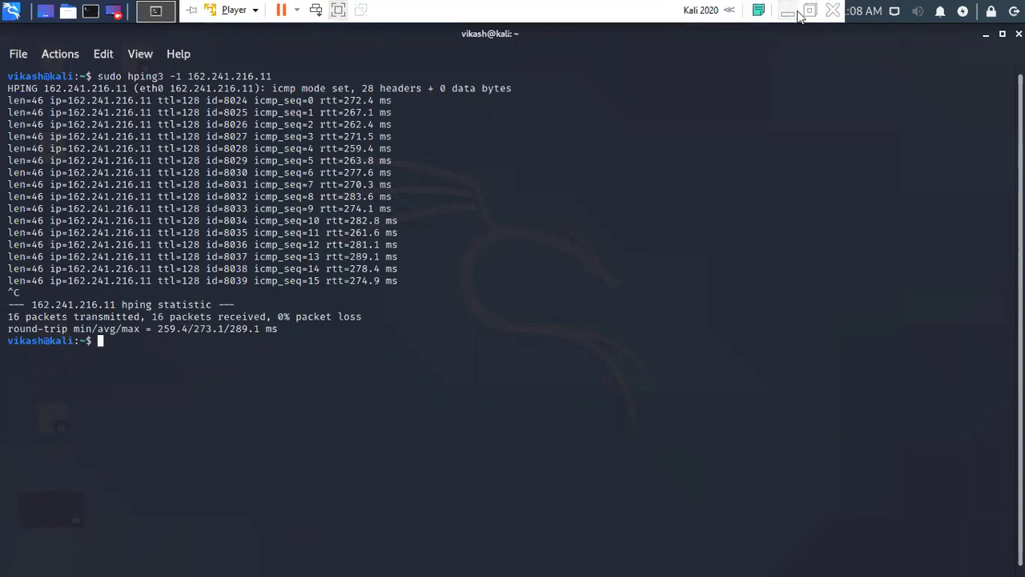
pyautogui.click(792, 22)
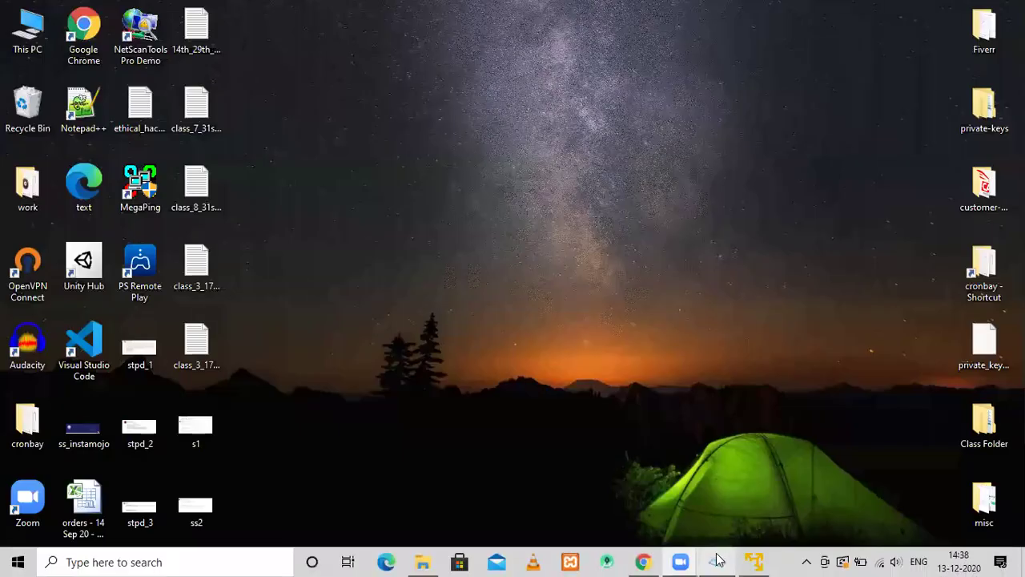
pyautogui.click(753, 559)
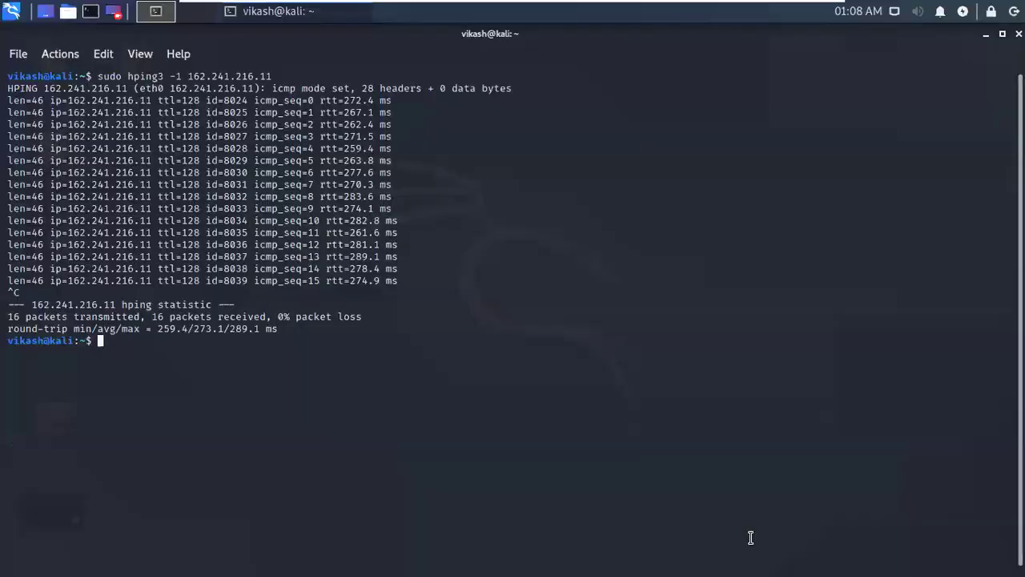
pyautogui.click(786, 9)
pyautogui.moveTo(721, 560)
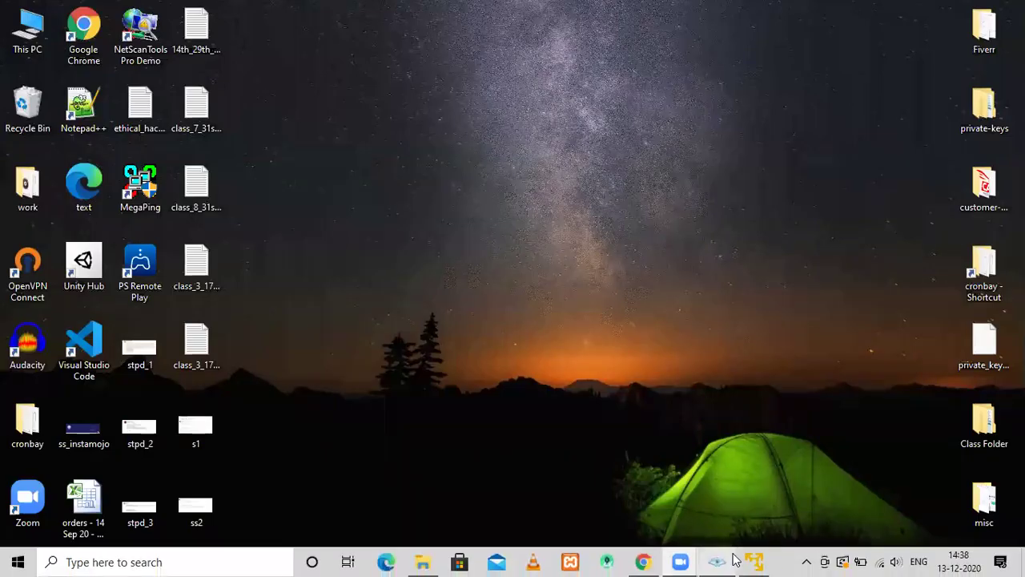
pyautogui.click(644, 562)
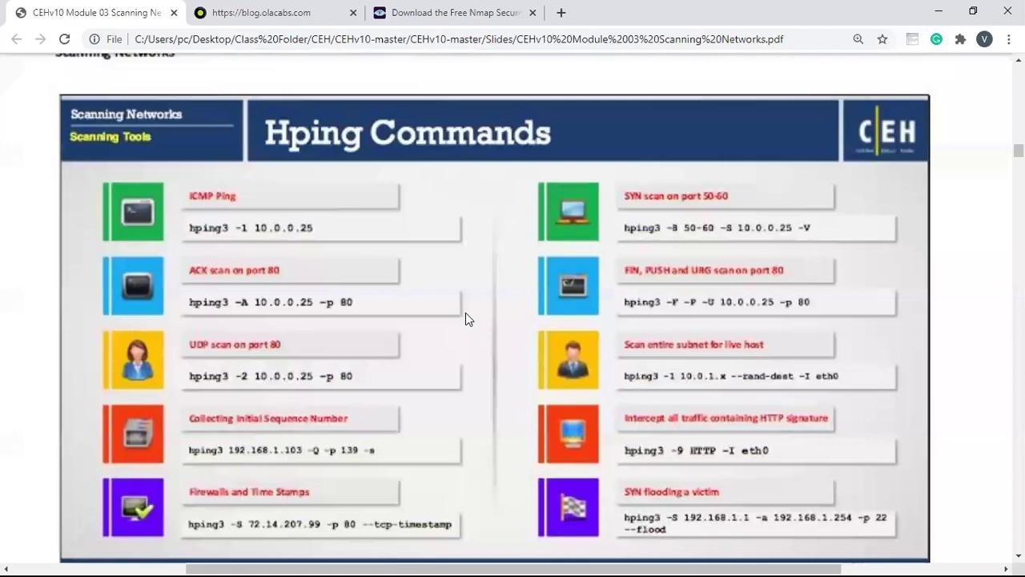
pyautogui.scroll(-1, 465, 301)
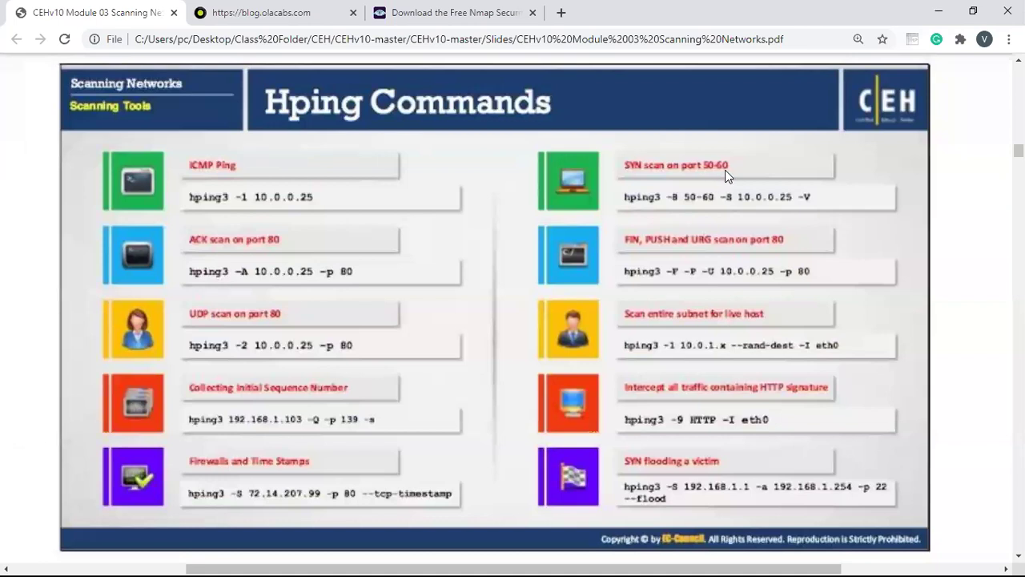
pyautogui.click(941, 8)
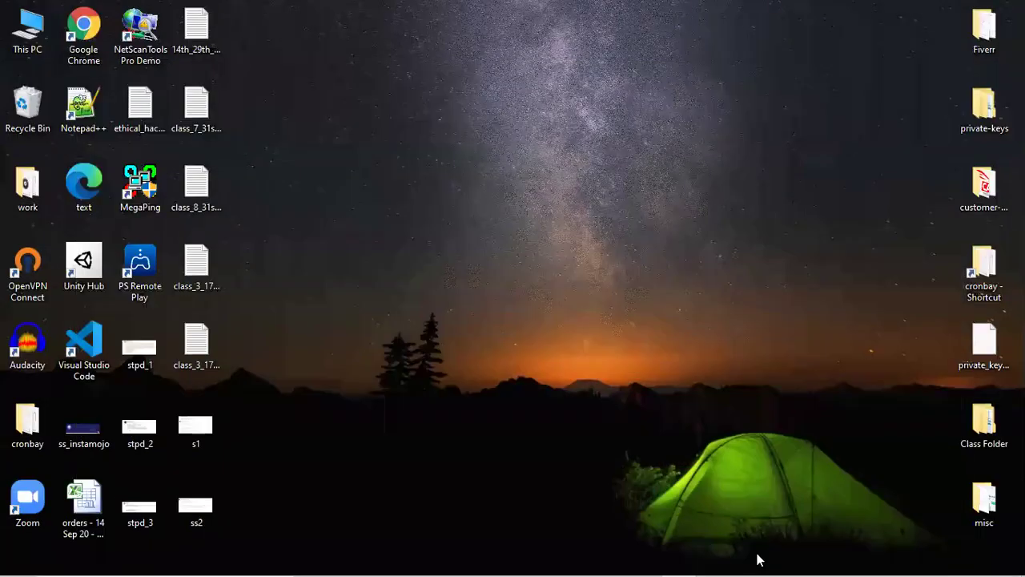
pyautogui.click(755, 561)
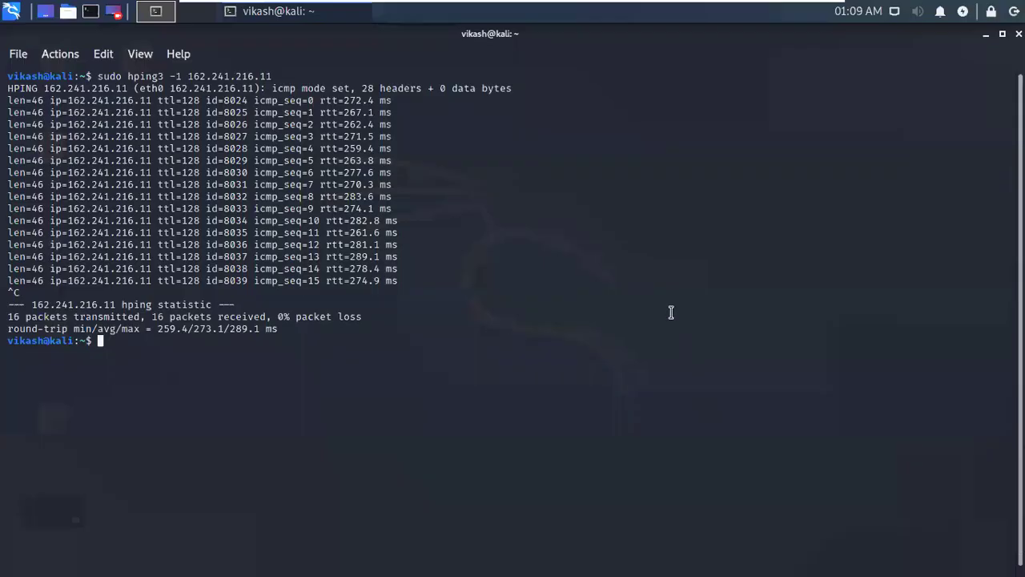
# Recall the previous hping3 command and change its -1 option to -8
pyautogui.press('Up')
pyautogui.press('Left')
pyautogui.press('Left')
pyautogui.press('Left')
pyautogui.press('Left')
pyautogui.press('Left')
pyautogui.press('Left')
pyautogui.press('Left')
pyautogui.press('Left')
pyautogui.press('Left')
pyautogui.press('BackSpace')
pyautogui.write('8')
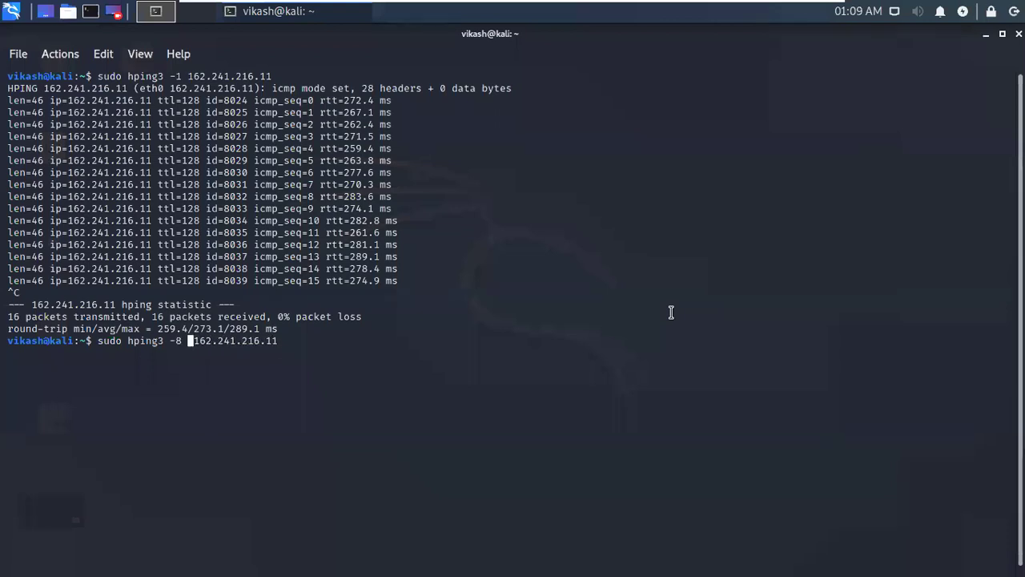
# Take the Kali VM out of full screen, check the Hping Commands slide, and return to the terminal
pyautogui.moveTo(865, 6)
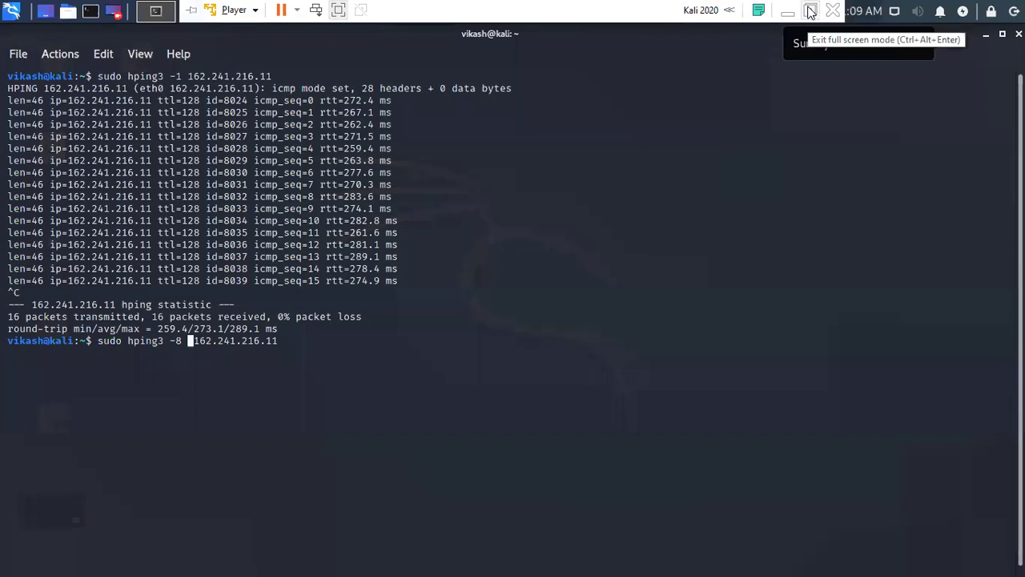
pyautogui.click(809, 11)
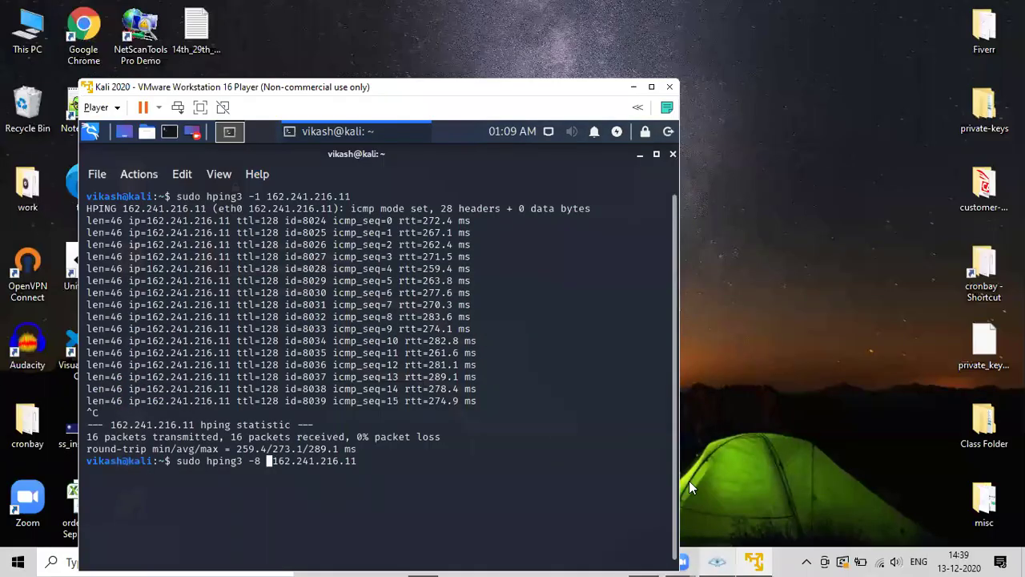
pyautogui.click(652, 87)
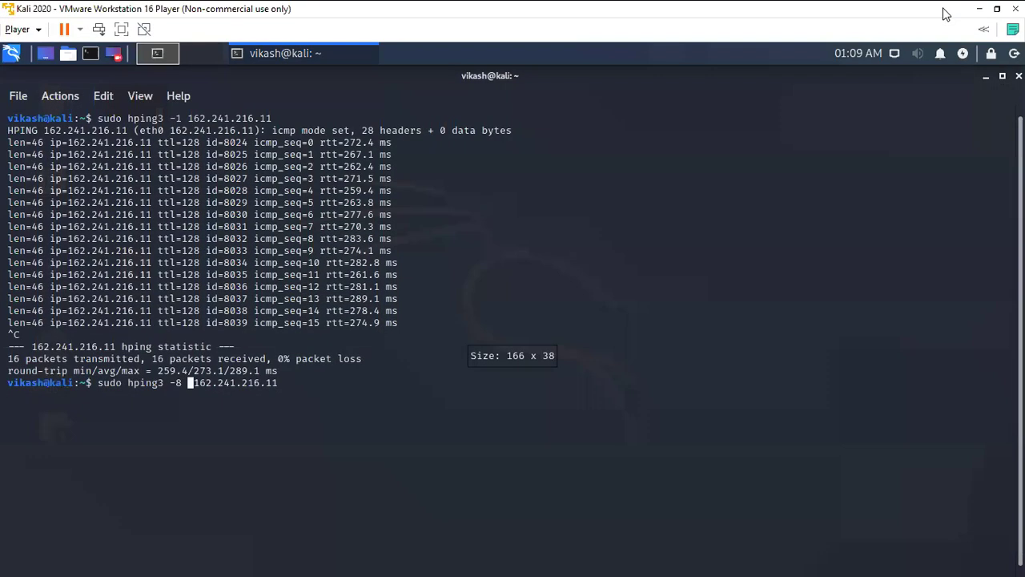
pyautogui.click(977, 13)
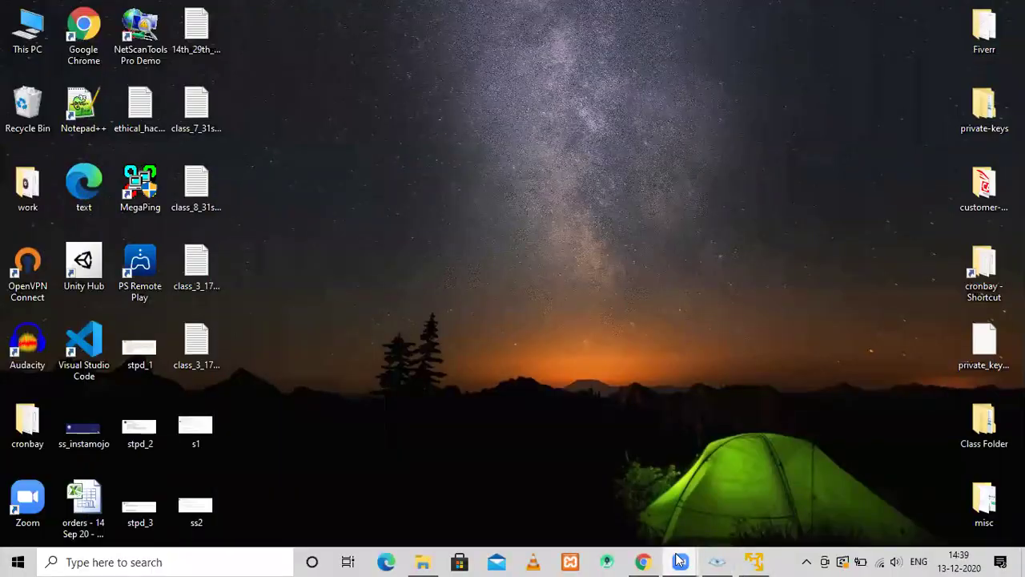
pyautogui.click(643, 562)
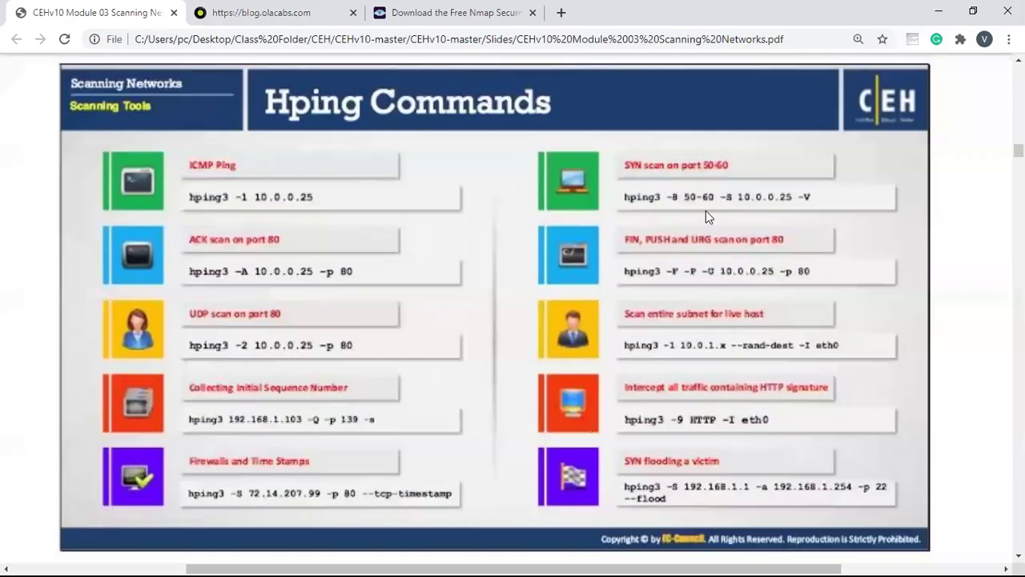
pyautogui.click(944, 6)
pyautogui.click(758, 562)
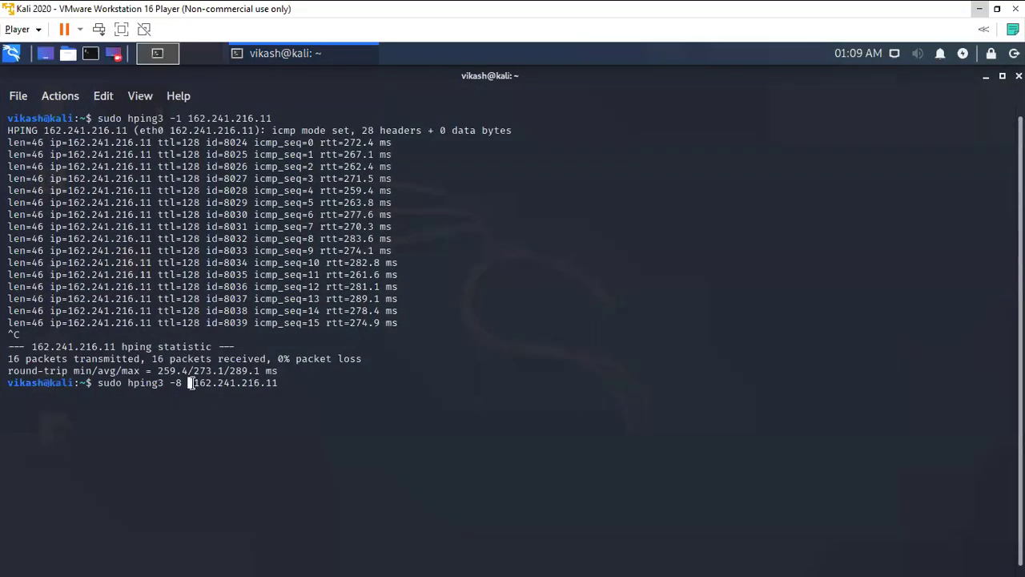
# Add the port range and flag '50-60 -s' to the command, then recheck the slide
pyautogui.write('1-1')
pyautogui.press('BackSpace')
pyautogui.press('BackSpace')
pyautogui.press('BackSpace')
pyautogui.write('5')
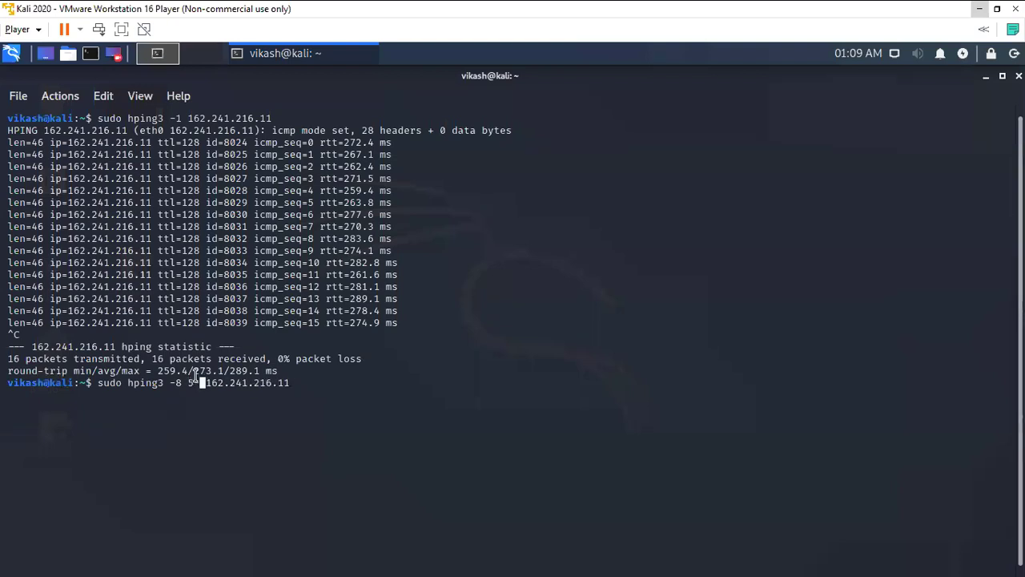
pyautogui.write('0-60 -s')
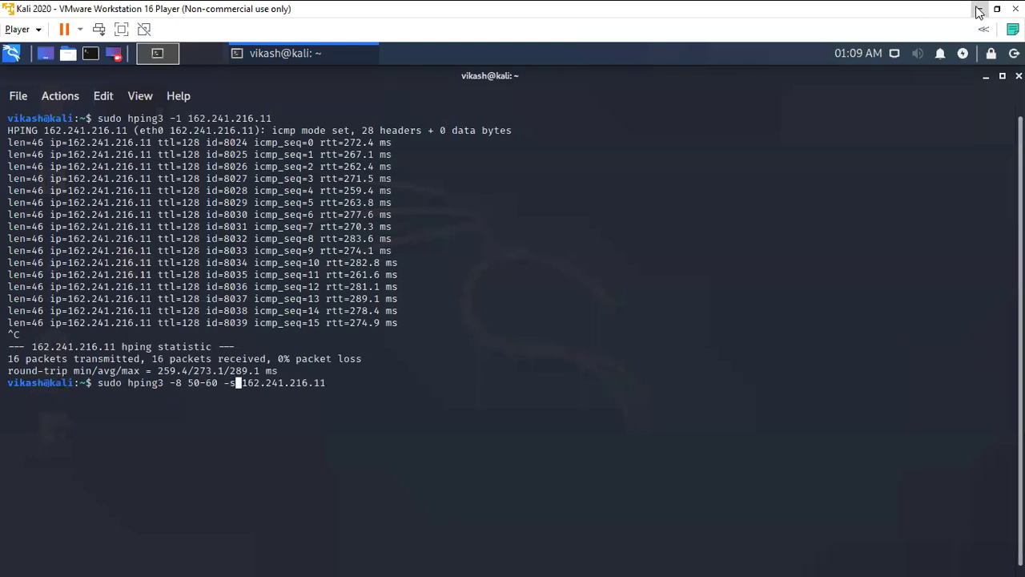
pyautogui.click(979, 9)
pyautogui.click(655, 559)
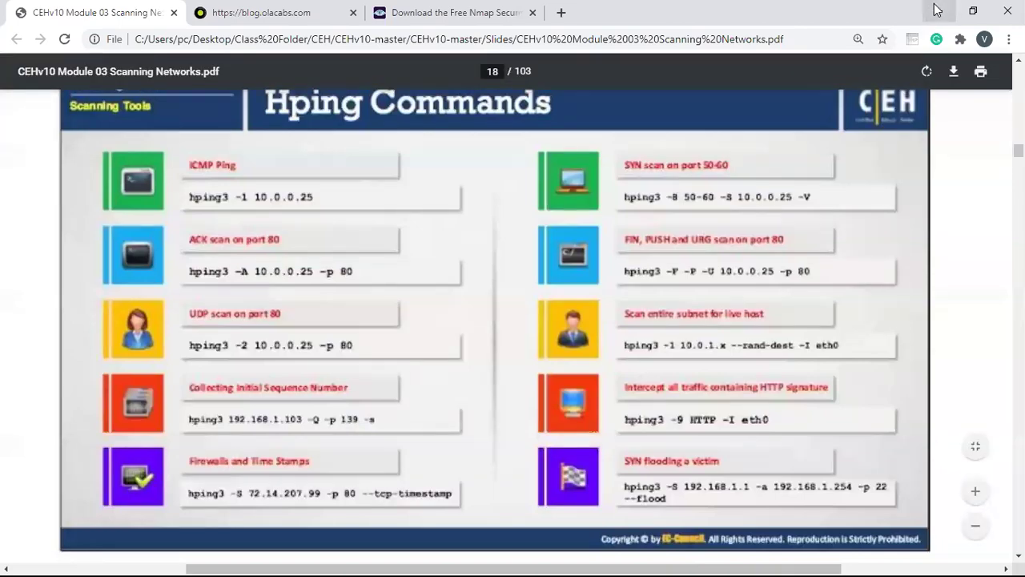
pyautogui.click(939, 11)
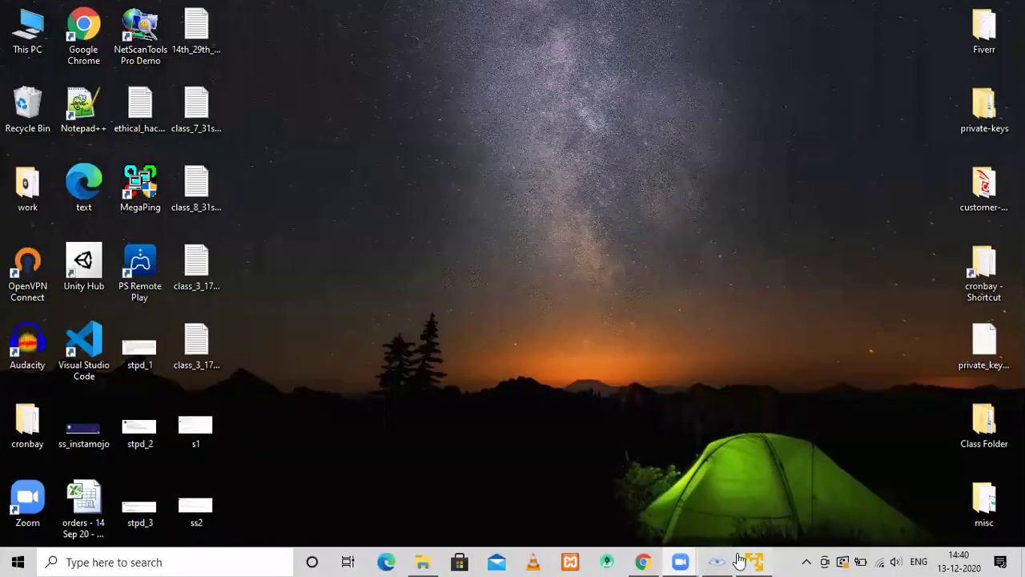
pyautogui.click(738, 563)
# Append the verbose flag to the scan, first as -v and then rerun with uppercase -V
pyautogui.press('Right')
pyautogui.press('Right')
pyautogui.press('Right')
pyautogui.press('Right')
pyautogui.press('Right')
pyautogui.press('Right')
pyautogui.press('Right')
pyautogui.write('-v')
pyautogui.press('Return')
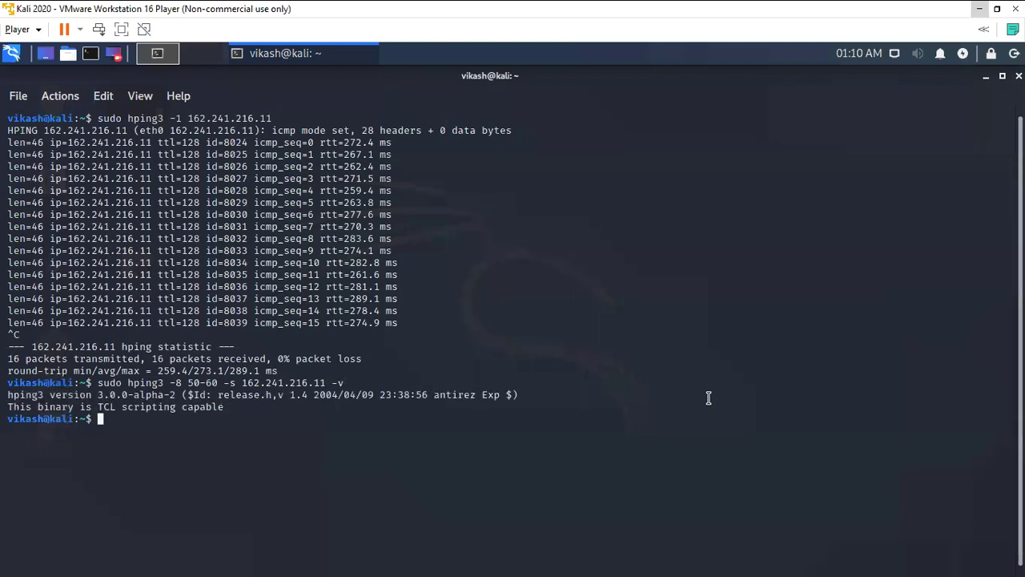
pyautogui.press('Up')
pyautogui.press('BackSpace')
pyautogui.write('V')
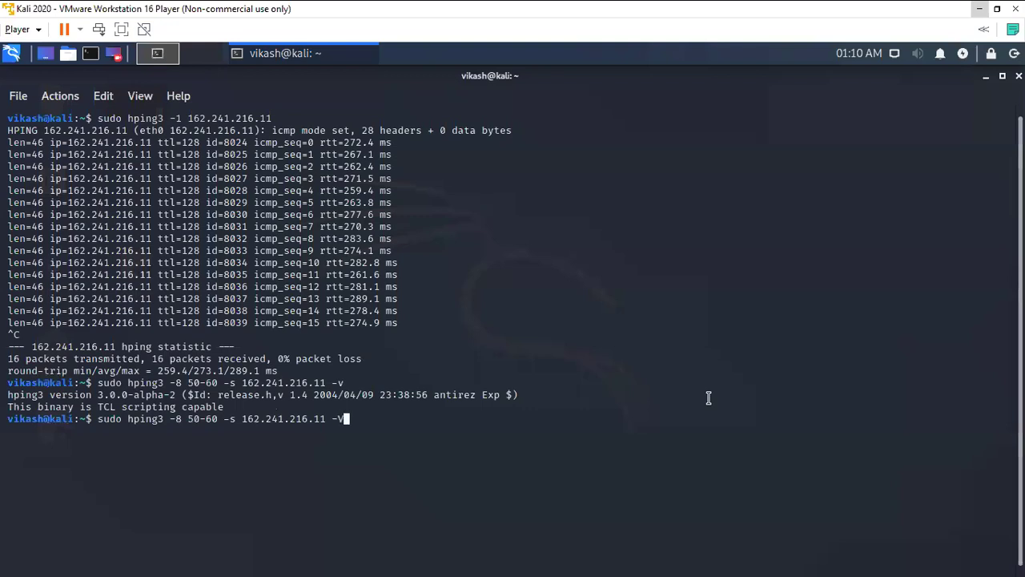
pyautogui.press('Return')
# Change -s to -S and run the SYN scan of ports 50-60 on 162.241.216.11
pyautogui.press('Up')
pyautogui.press('Left')
pyautogui.press('Left')
pyautogui.press('Left')
pyautogui.press('Left')
pyautogui.press('Left')
pyautogui.press('Left')
pyautogui.press('Left')
pyautogui.press('Left')
pyautogui.press('Left')
pyautogui.press('Left')
pyautogui.press('Left')
pyautogui.press('Left')
pyautogui.press('BackSpace')
pyautogui.write('S')
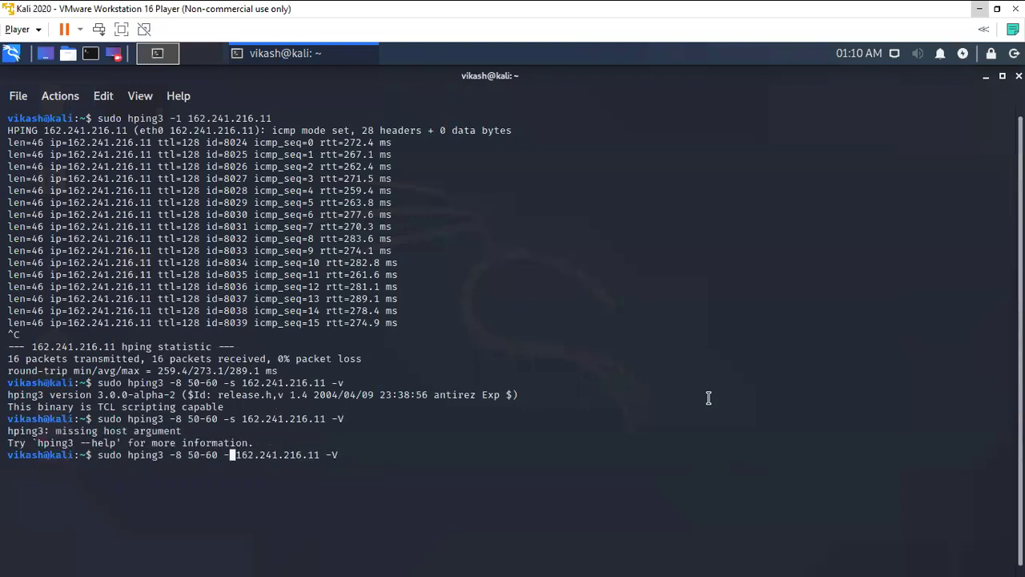
pyautogui.press('Return')
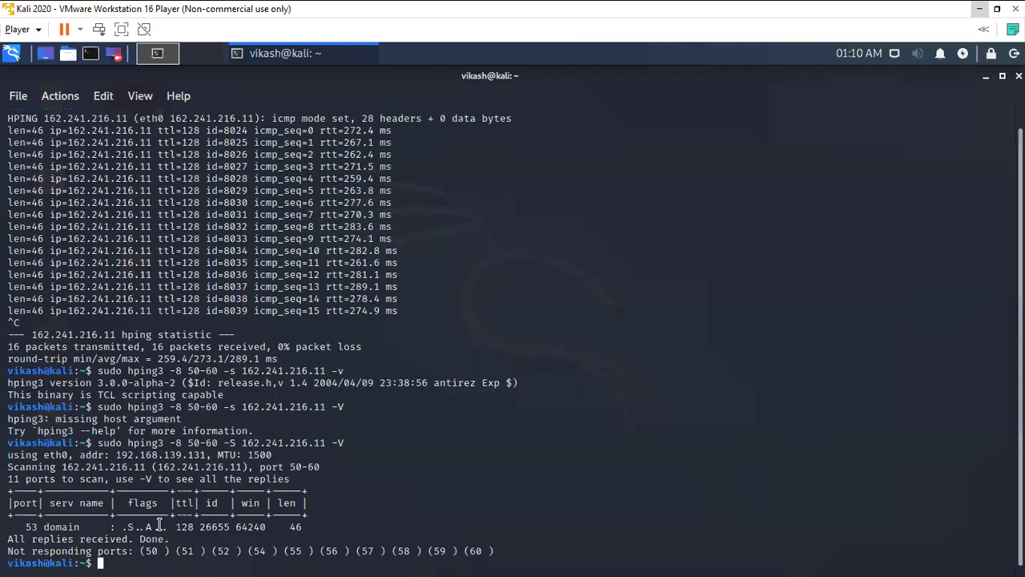
# Highlight the responding port 53, clear the terminal, and recall the scan command
pyautogui.doubleClick(31, 526)
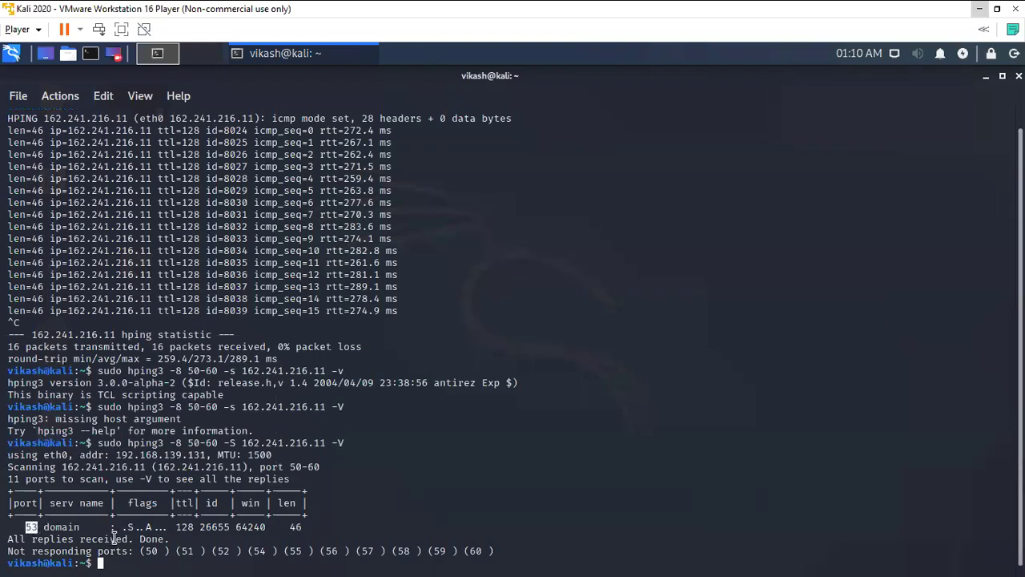
pyautogui.write('clear')
pyautogui.press('Return')
pyautogui.press('Up')
pyautogui.press('Up')
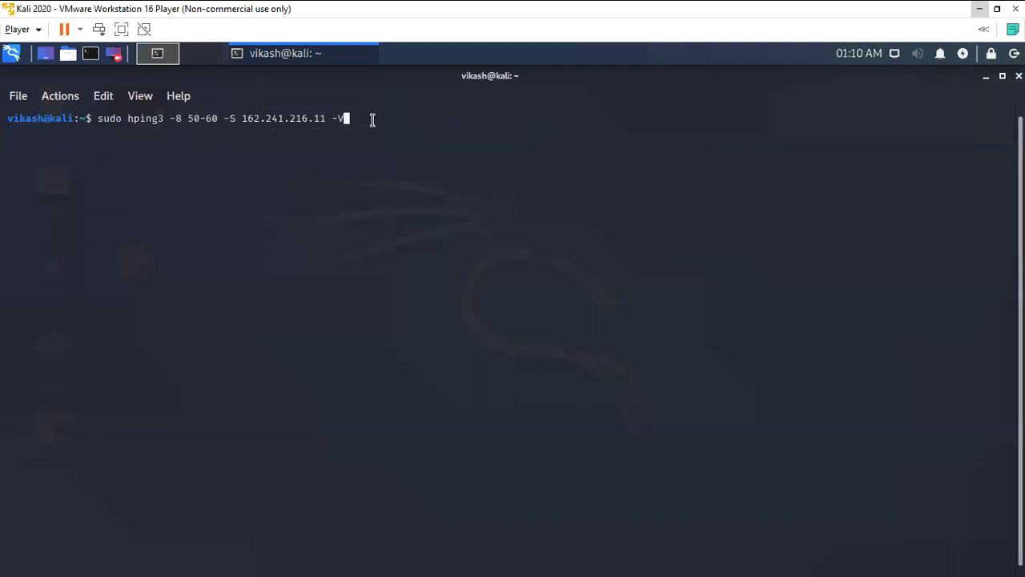
# Rerun the ports 50-60 SYN scan, noting port 53, then scan ports 50-100 instead
pyautogui.press('Return')
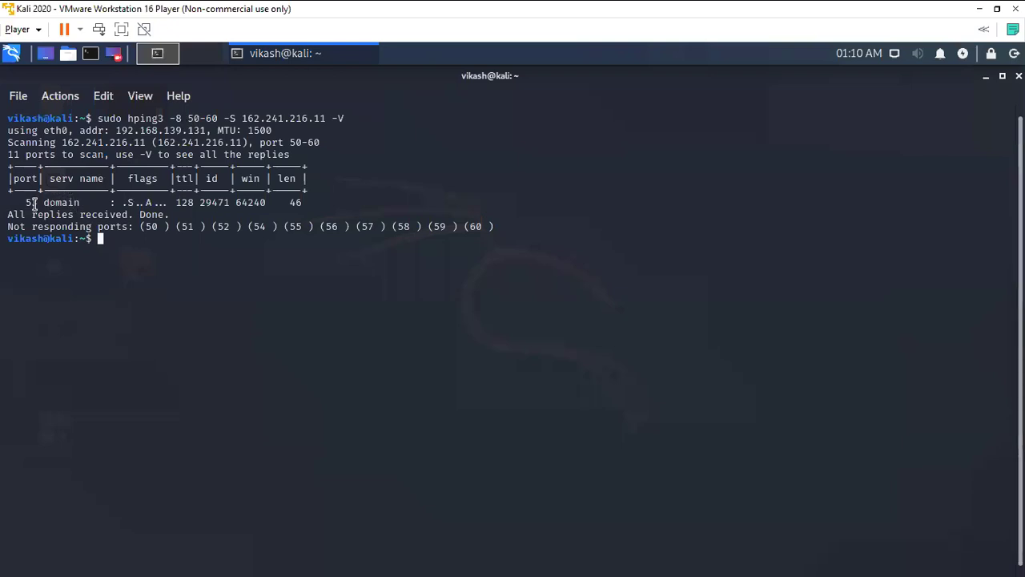
pyautogui.moveTo(25, 202); pyautogui.dragTo(40, 202)
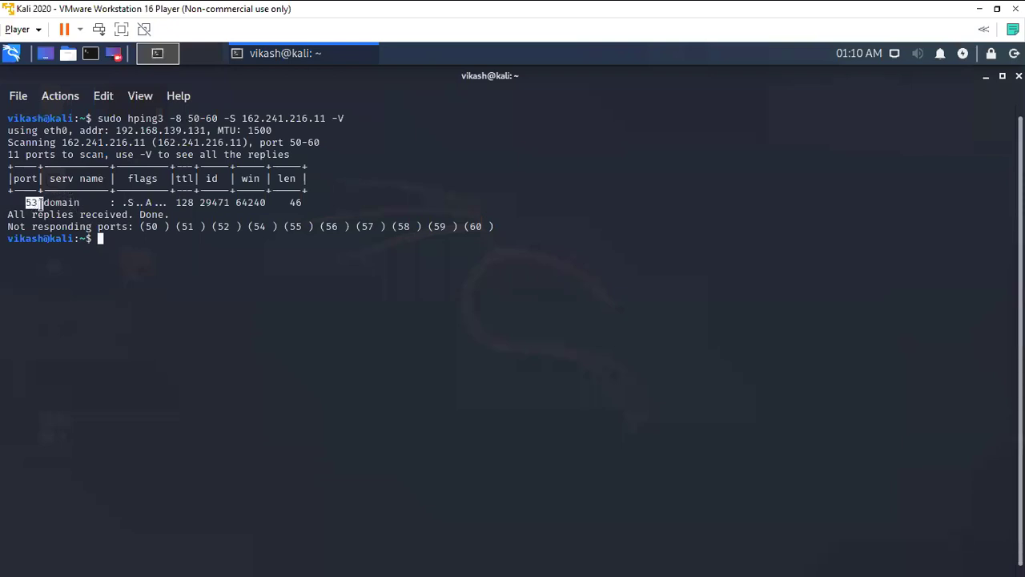
pyautogui.click(122, 241)
pyautogui.press('Up')
pyautogui.press('Left')
pyautogui.press('Left')
pyautogui.press('Left')
pyautogui.press('Left')
pyautogui.press('Left')
pyautogui.press('Left')
pyautogui.press('Left')
pyautogui.press('Left')
pyautogui.press('Left')
pyautogui.press('Left')
pyautogui.press('Left')
pyautogui.press('Left')
pyautogui.press('BackSpace')
pyautogui.write('10')
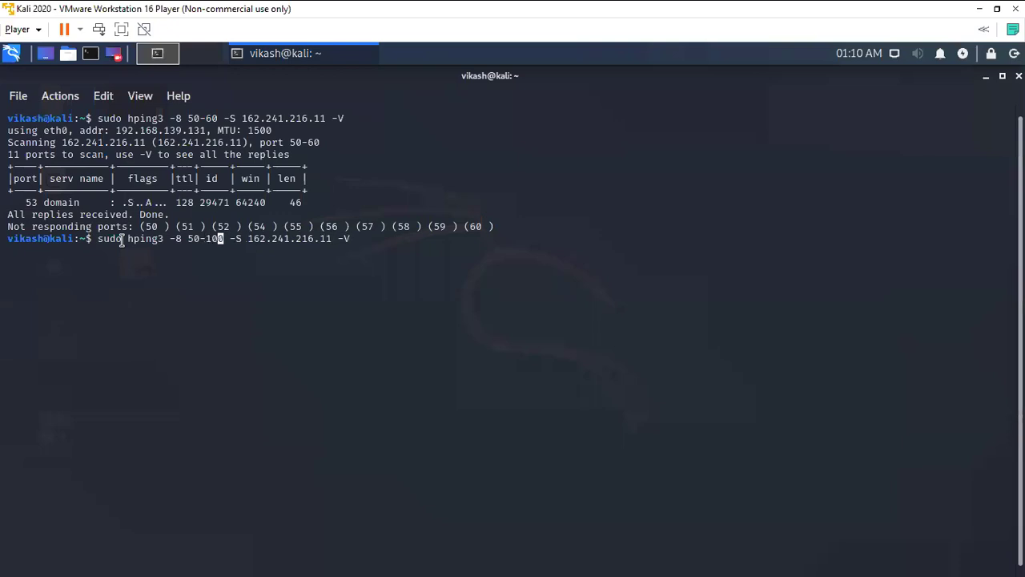
pyautogui.press('Return')
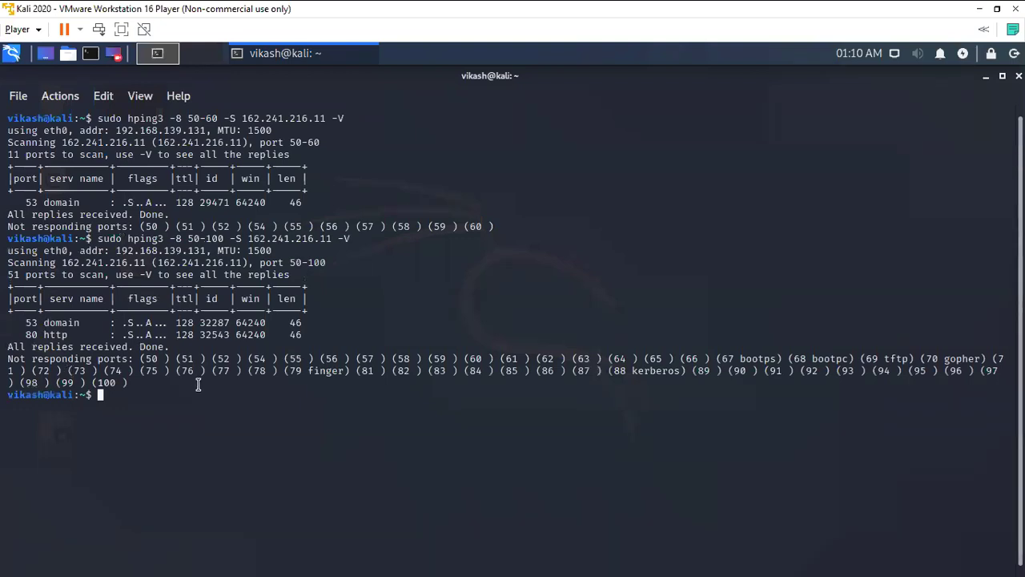
# Clear the screen and rerun the scan with the port range changed to 50-190
pyautogui.write('clea')
pyautogui.write('r')
pyautogui.press('Return')
pyautogui.press('Up')
pyautogui.press('Up')
pyautogui.press('Left')
pyautogui.press('Left')
pyautogui.press('Left')
pyautogui.press('Left')
pyautogui.press('Left')
pyautogui.press('Left')
pyautogui.press('Left')
pyautogui.press('Left')
pyautogui.press('Left')
pyautogui.press('Left')
pyautogui.press('Left')
pyautogui.press('Left')
pyautogui.press('Left')
pyautogui.press('Left')
pyautogui.press('Left')
pyautogui.press('BackSpace')
pyautogui.write('1')
pyautogui.press('Right')
pyautogui.press('BackSpace')
pyautogui.write('9')
pyautogui.press('Return')
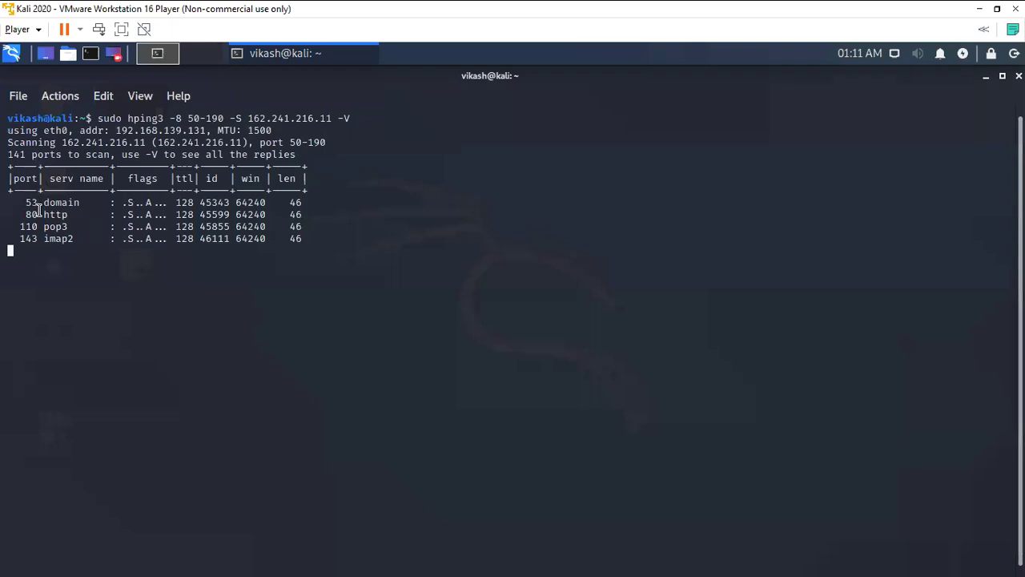
# Review the 50-190 scan results, highlighting the domain, http, pop3, imap2, gopher and bootpc services
pyautogui.scroll(3, 61, 291)
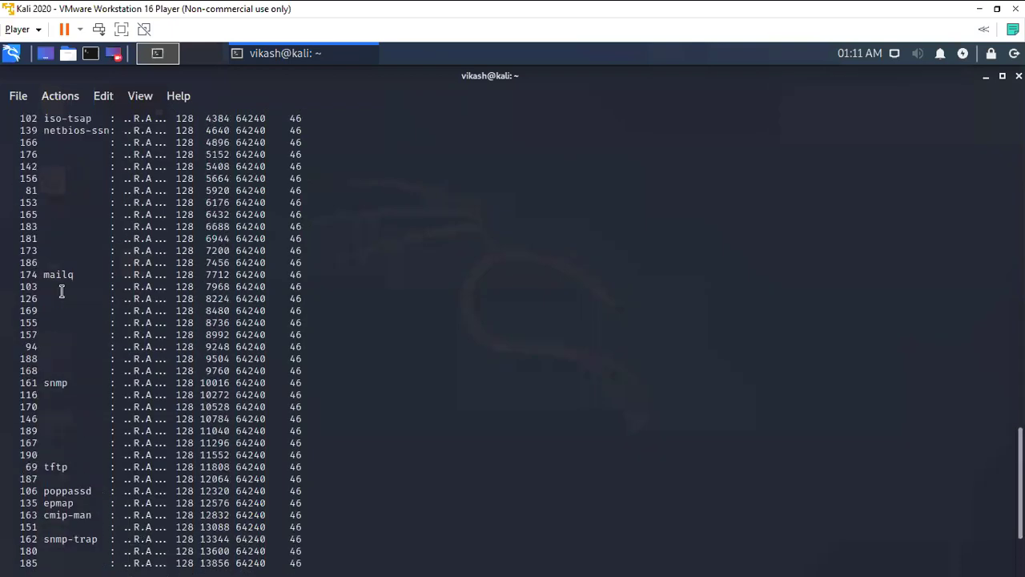
pyautogui.scroll(5, 61, 291)
pyautogui.scroll(5, 61, 290)
pyautogui.scroll(5, 61, 291)
pyautogui.scroll(5, 61, 291)
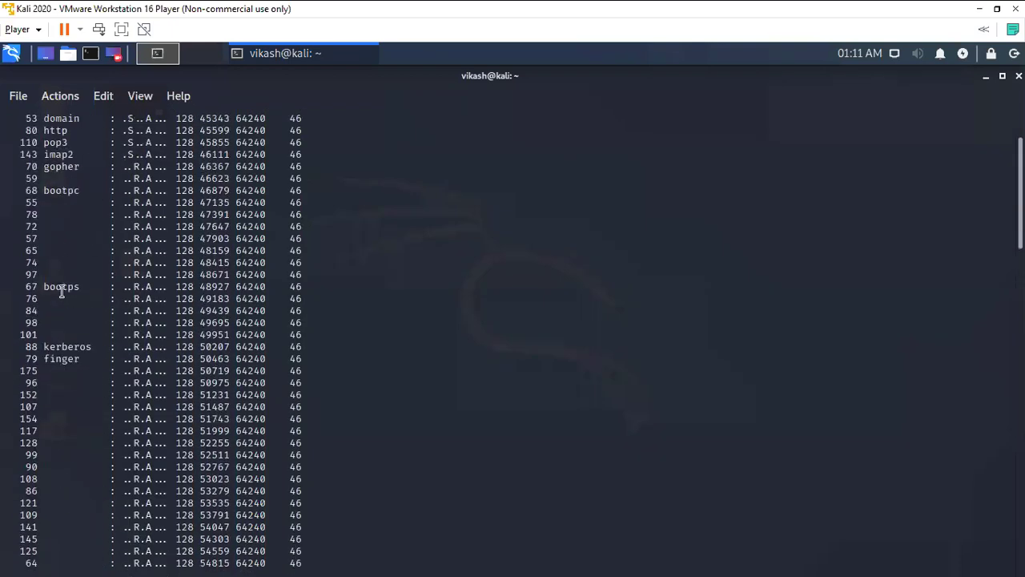
pyautogui.scroll(2, 61, 291)
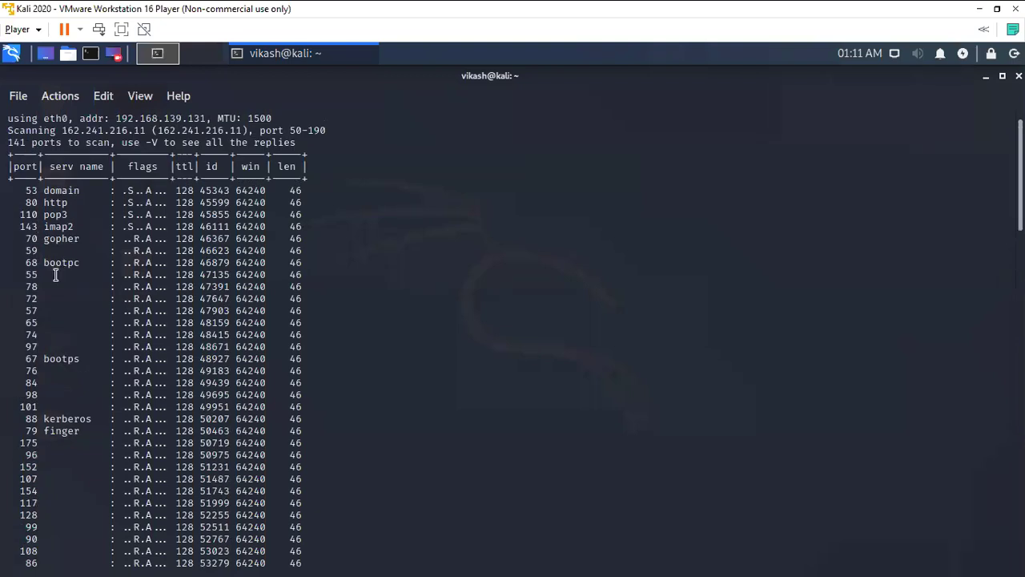
pyautogui.scroll(-2, 68, 390)
pyautogui.scroll(-7, 70, 389)
pyautogui.scroll(-5, 71, 389)
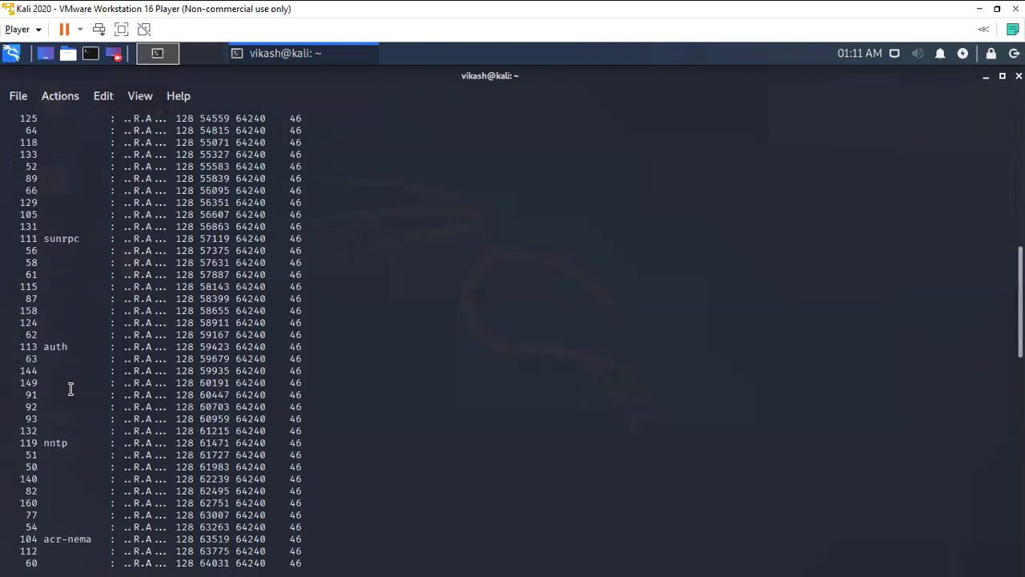
pyautogui.scroll(-9, 71, 388)
pyautogui.scroll(-7, 71, 389)
pyautogui.scroll(-6, 70, 389)
pyautogui.scroll(-2, 70, 388)
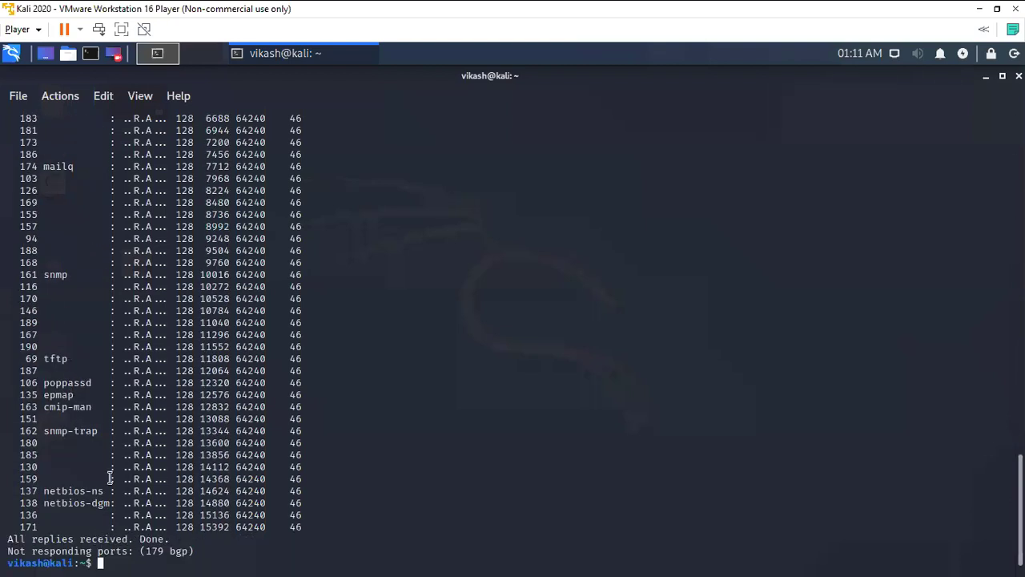
pyautogui.scroll(7, 109, 479)
pyautogui.scroll(8, 110, 478)
pyautogui.scroll(9, 110, 478)
pyautogui.scroll(12, 110, 478)
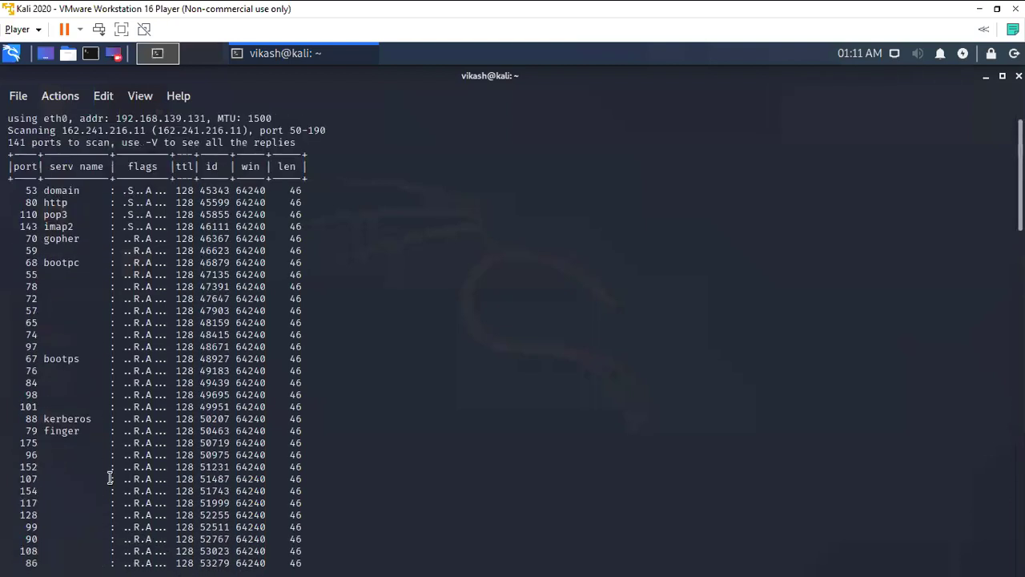
pyautogui.scroll(1, 110, 478)
pyautogui.doubleClick(66, 202)
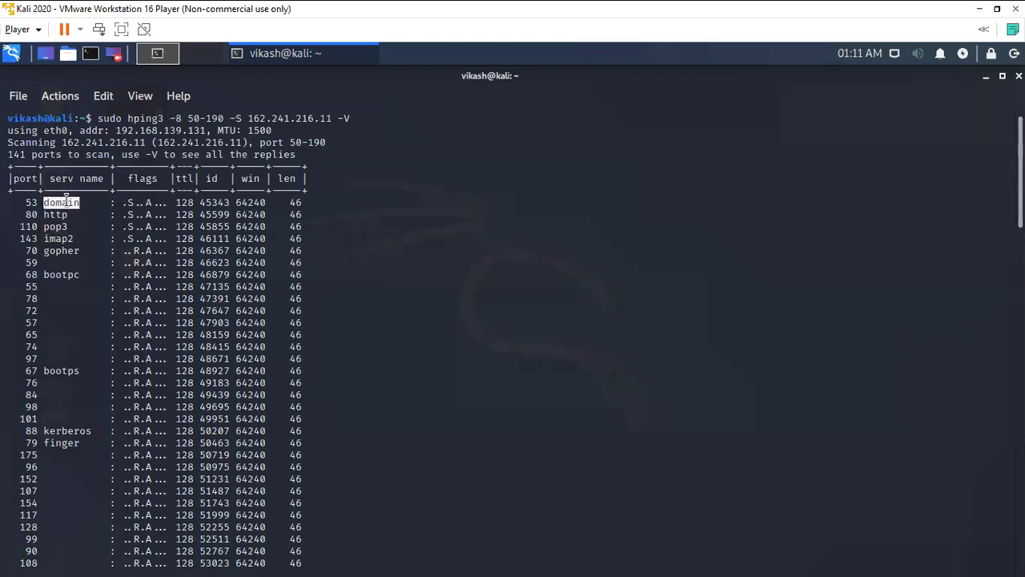
pyautogui.doubleClick(56, 214)
pyautogui.doubleClick(57, 227)
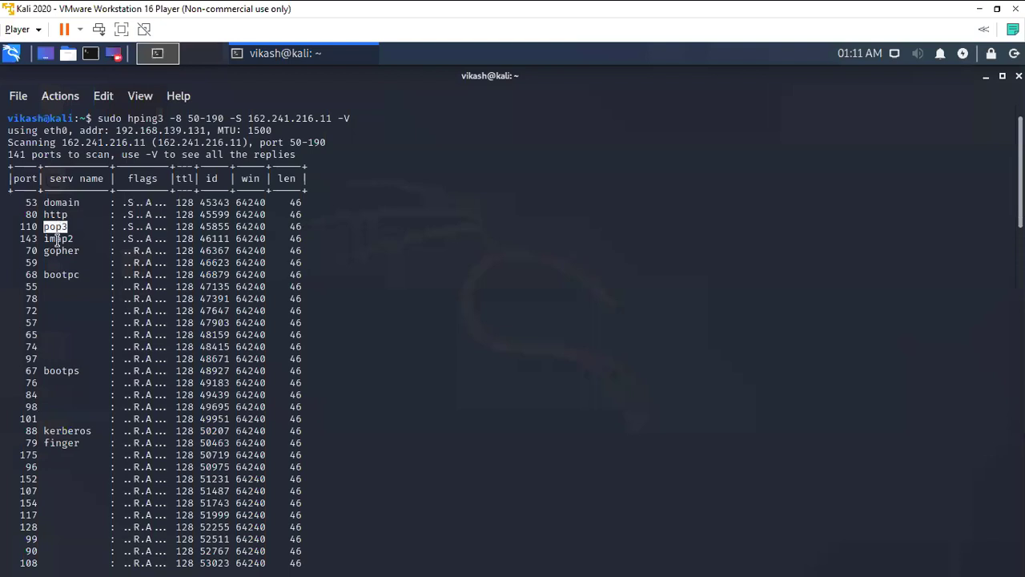
pyautogui.doubleClick(58, 238)
pyautogui.click(64, 251)
pyautogui.doubleClick(64, 251)
pyautogui.doubleClick(64, 275)
# Scroll down through the remaining scan output to its end
pyautogui.scroll(-1, 64, 390)
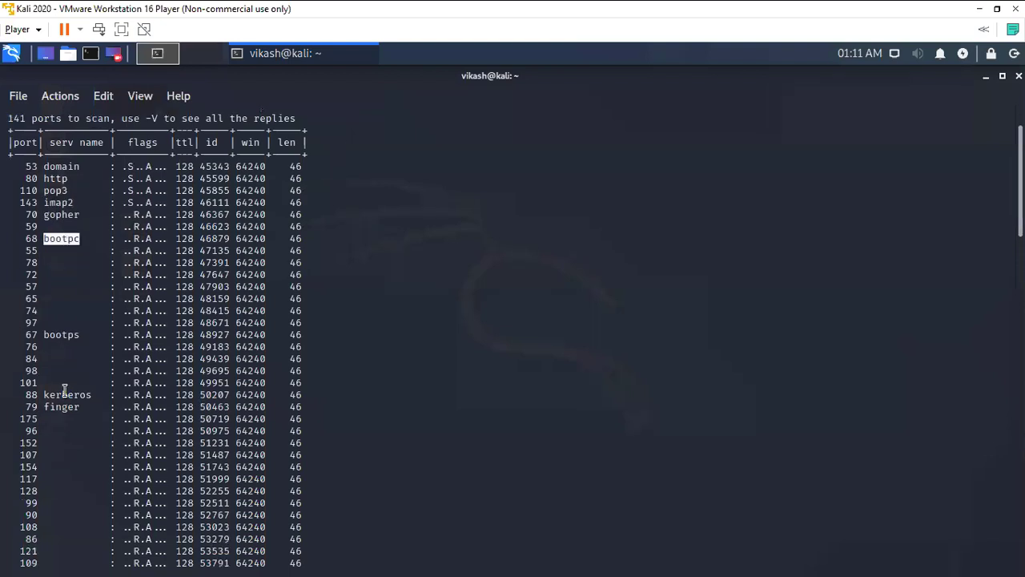
pyautogui.scroll(-10, 64, 390)
pyautogui.scroll(-6, 65, 390)
pyautogui.moveTo(68, 383); pyautogui.dragTo(67, 394)
pyautogui.scroll(-3, 62, 326)
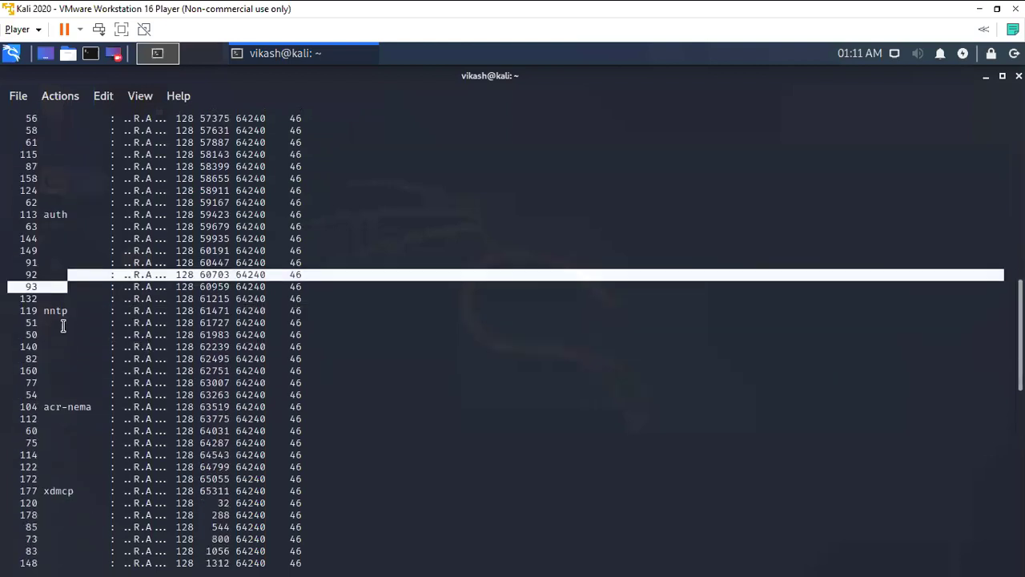
pyautogui.click(53, 305)
pyautogui.scroll(-4, 55, 377)
pyautogui.scroll(-4, 55, 377)
pyautogui.scroll(-2, 54, 376)
pyautogui.scroll(-1, 66, 352)
pyautogui.scroll(-3, 66, 343)
pyautogui.scroll(-4, 68, 344)
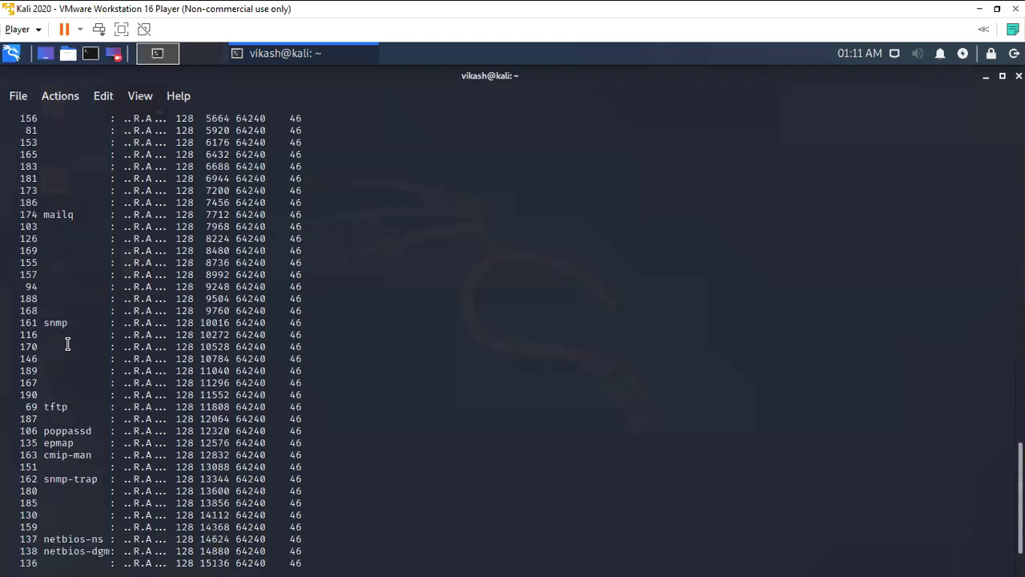
pyautogui.scroll(-2, 67, 345)
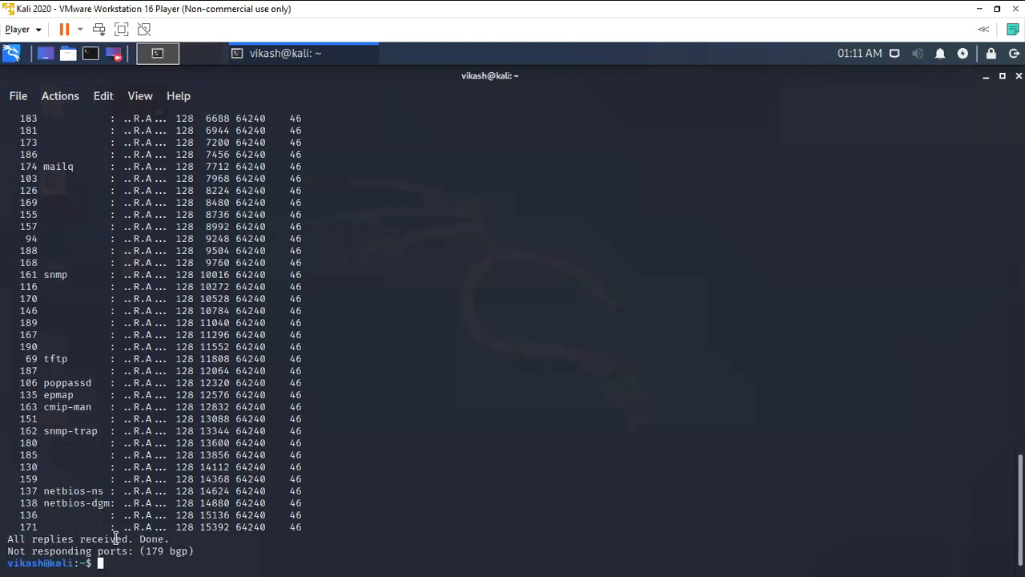
# Clear the terminal, recall the 50-190 scan command, and minimize the Kali VM
pyautogui.write('clear')
pyautogui.press('Return')
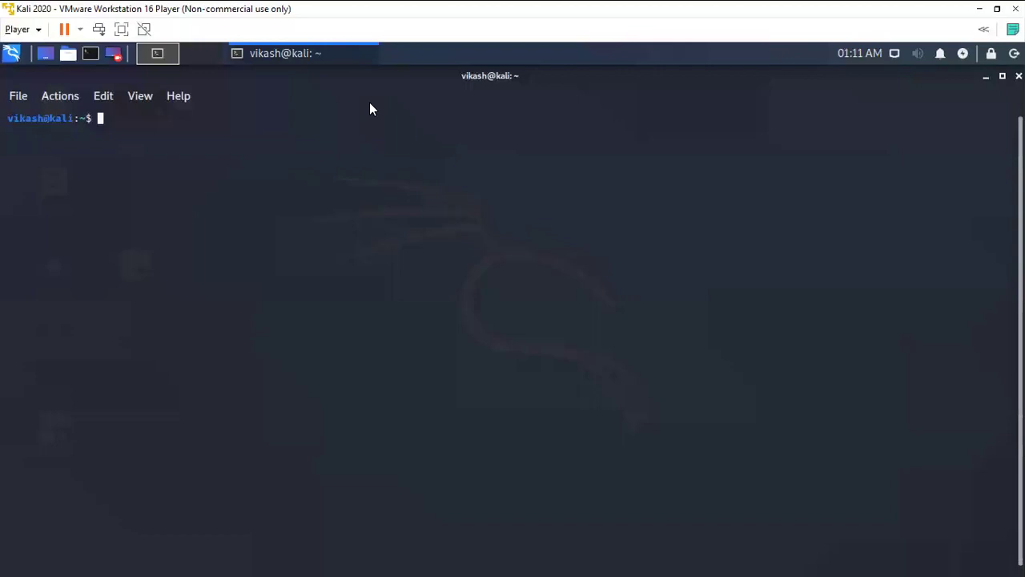
pyautogui.press('Up')
pyautogui.press('Up')
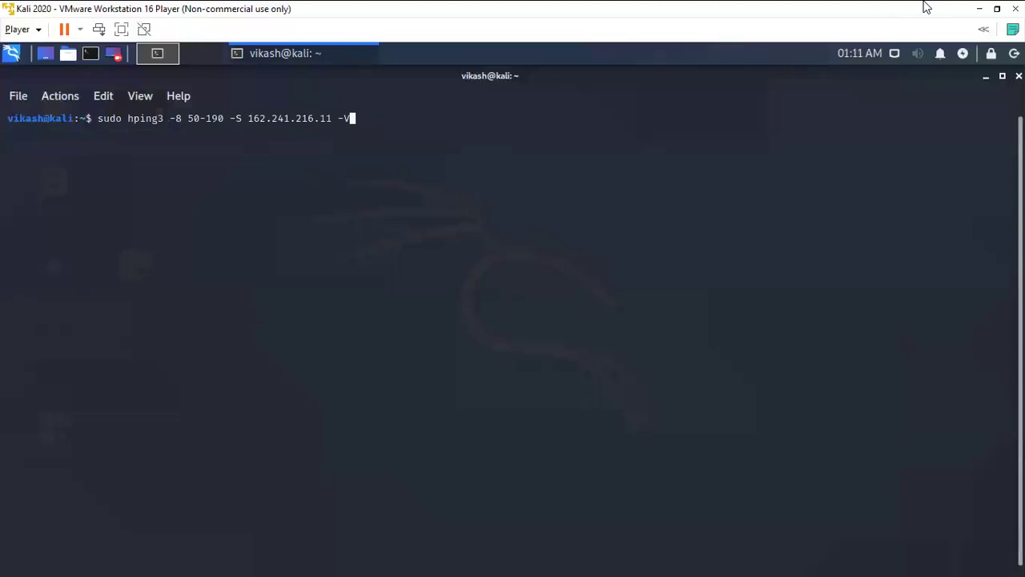
pyautogui.click(979, 9)
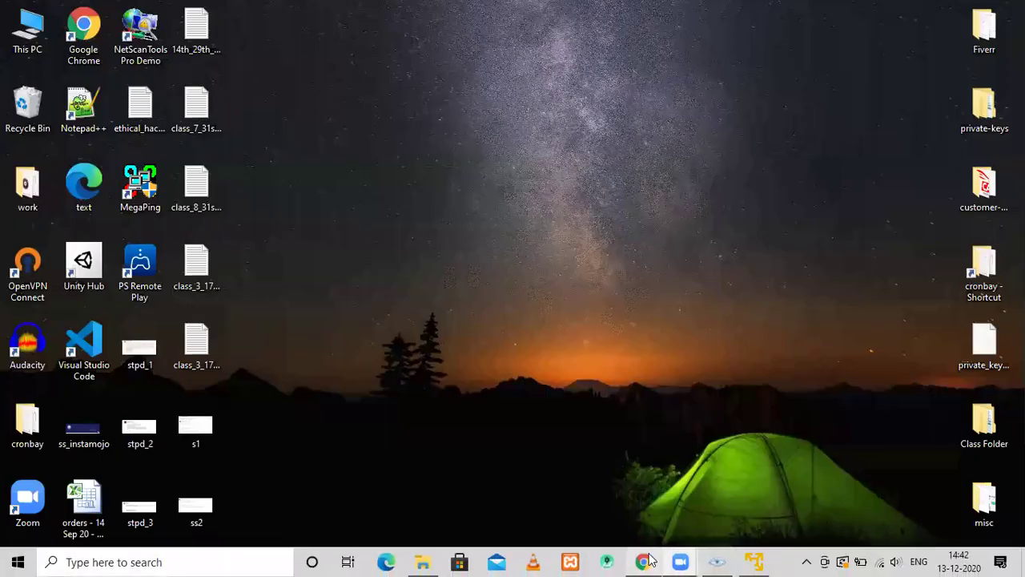
# Bring Chrome back to view the Hping Commands slide on page 18, then minimize it
pyautogui.click(669, 508)
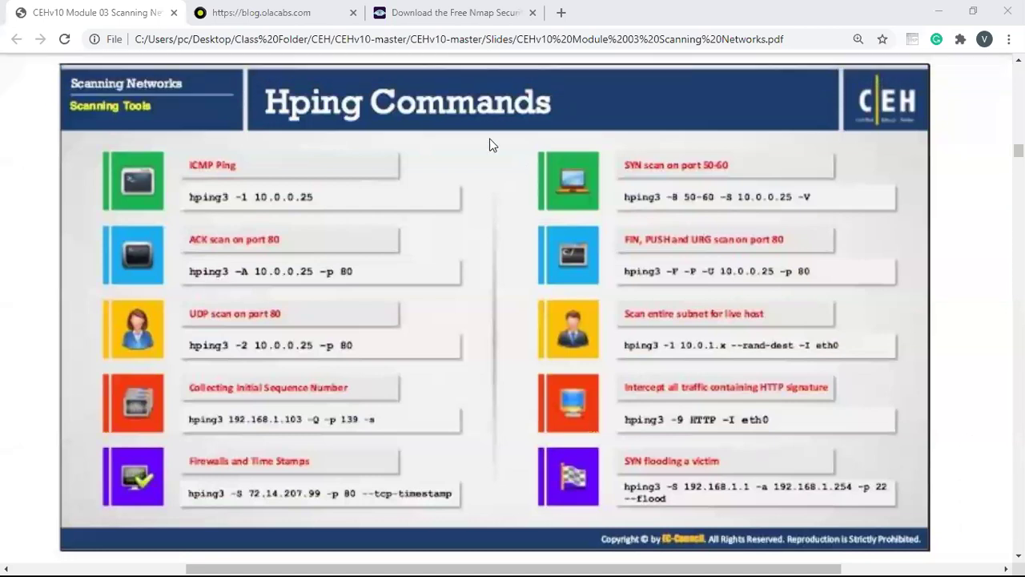
pyautogui.scroll(-1, 715, 402)
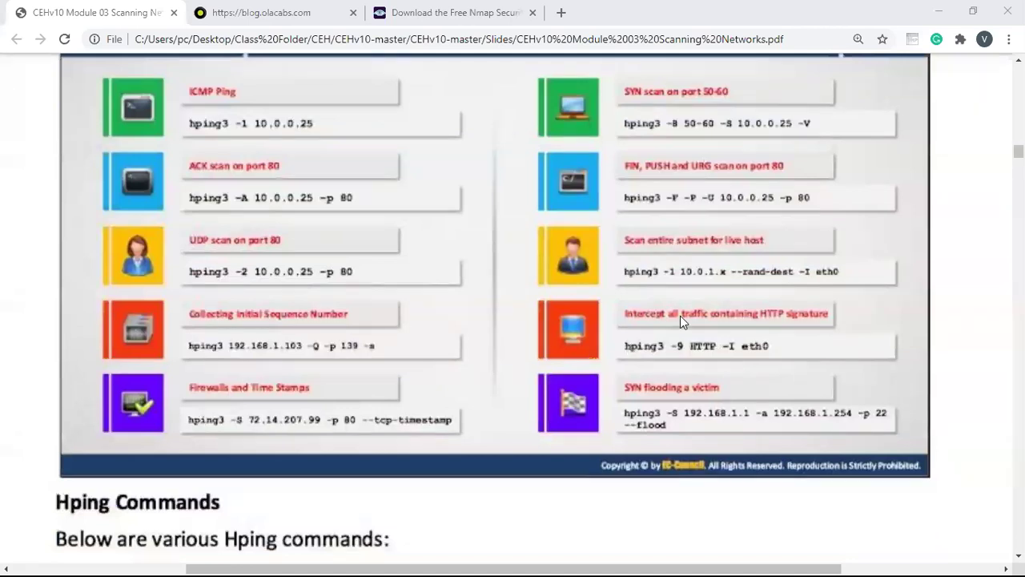
pyautogui.click(948, 8)
# In the Kali terminal, clear the recalled command and start typing 'sudo hping3 -9'
pyautogui.click(681, 562)
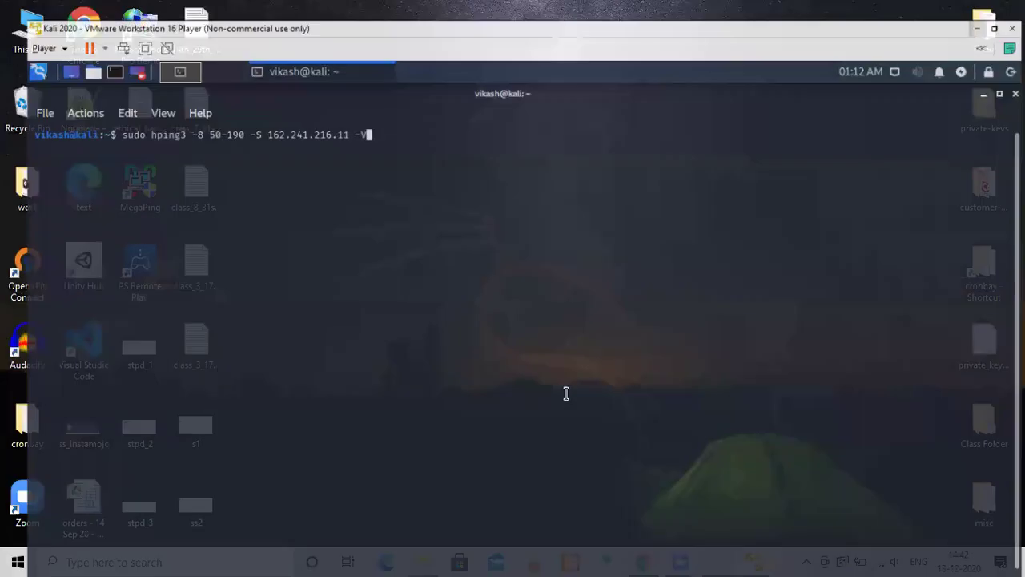
pyautogui.press('Up')
pyautogui.press('BackSpace')
pyautogui.press('BackSpace')
pyautogui.press('BackSpace')
pyautogui.press('BackSpace')
pyautogui.press('BackSpace')
pyautogui.write('sudo hping3')
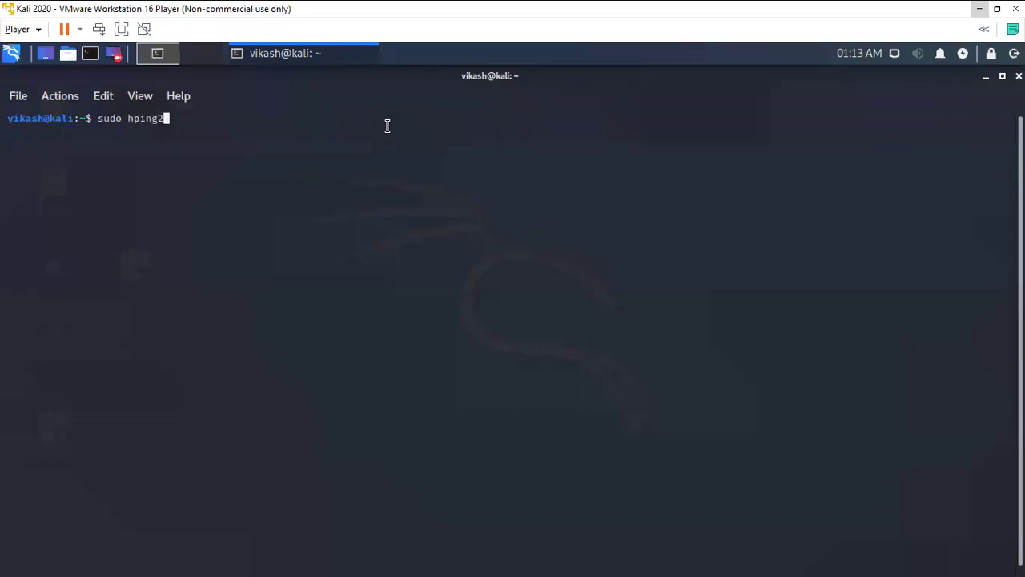
pyautogui.write(' -9')
pyautogui.click(980, 9)
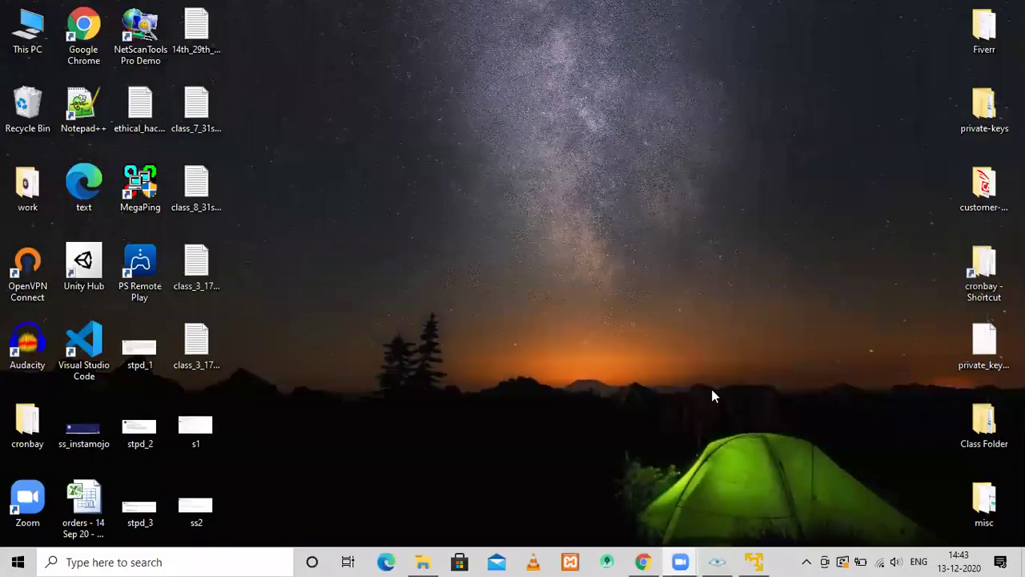
pyautogui.click(756, 560)
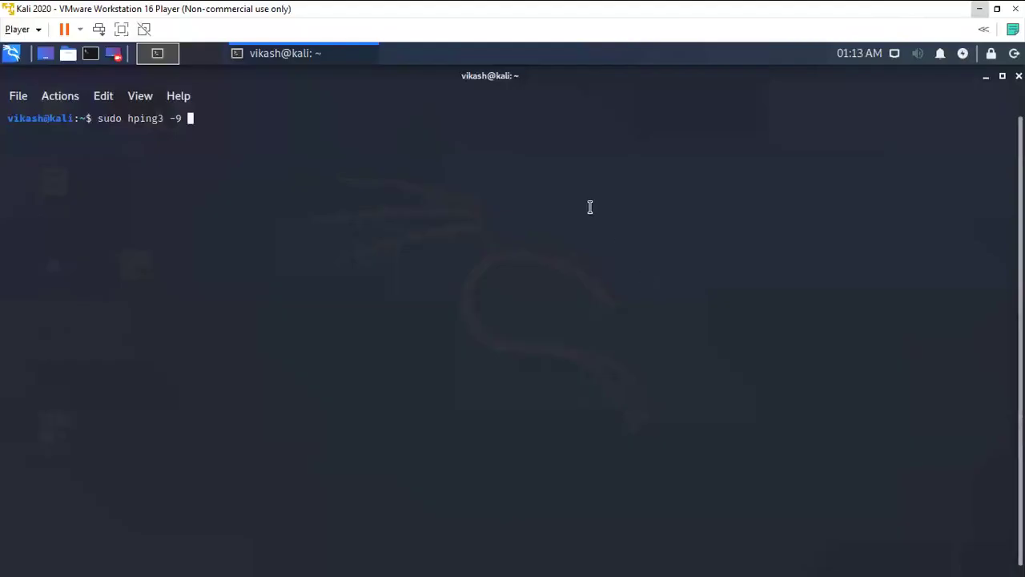
# Complete the unrun command as 'sudo hping3 -9 HTTP -I eth0' and open a second terminal tab
pyautogui.write('HTTP ')
pyautogui.write('-I rth')
pyautogui.press('BackSpace')
pyautogui.press('BackSpace')
pyautogui.press('BackSpace')
pyautogui.write('r')
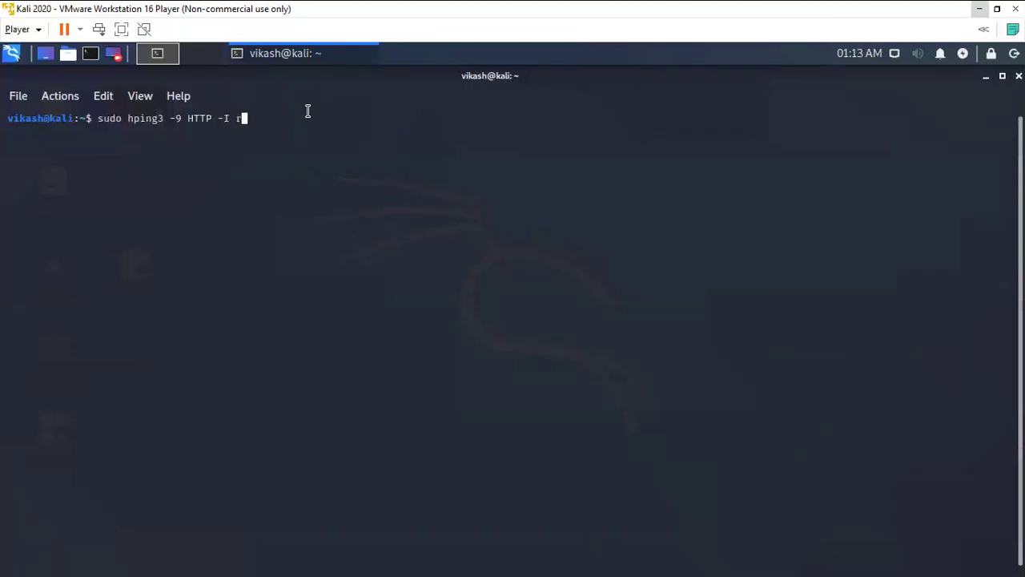
pyautogui.press('BackSpace')
pyautogui.write('eth0')
pyautogui.click(90, 53)
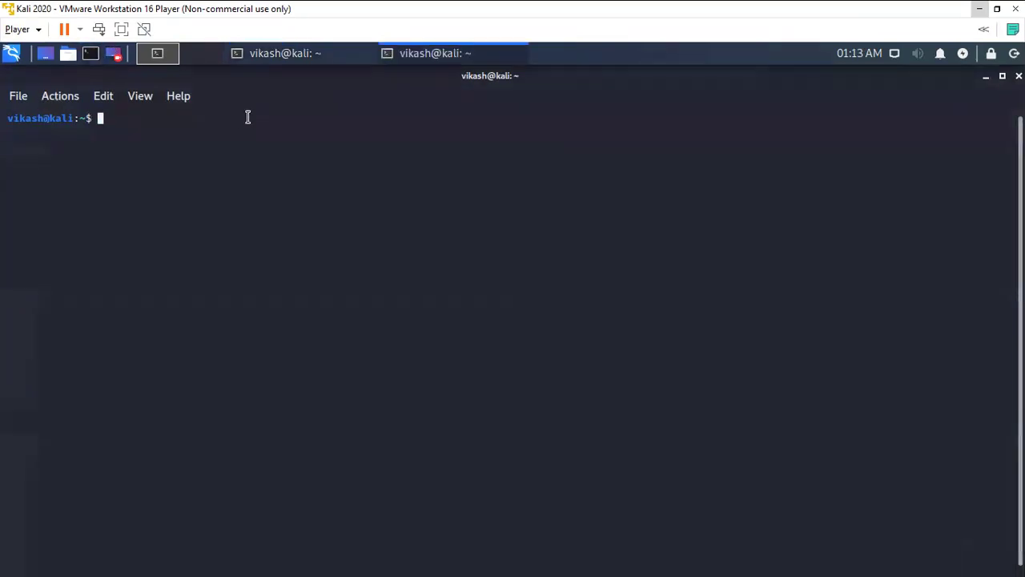
# Run sudo ifconfig in the second tab to confirm eth0, then execute sudo hping3 -9 HTTP -I eth0 in the first
pyautogui.write('sudo ifconfig')
pyautogui.press('Return')
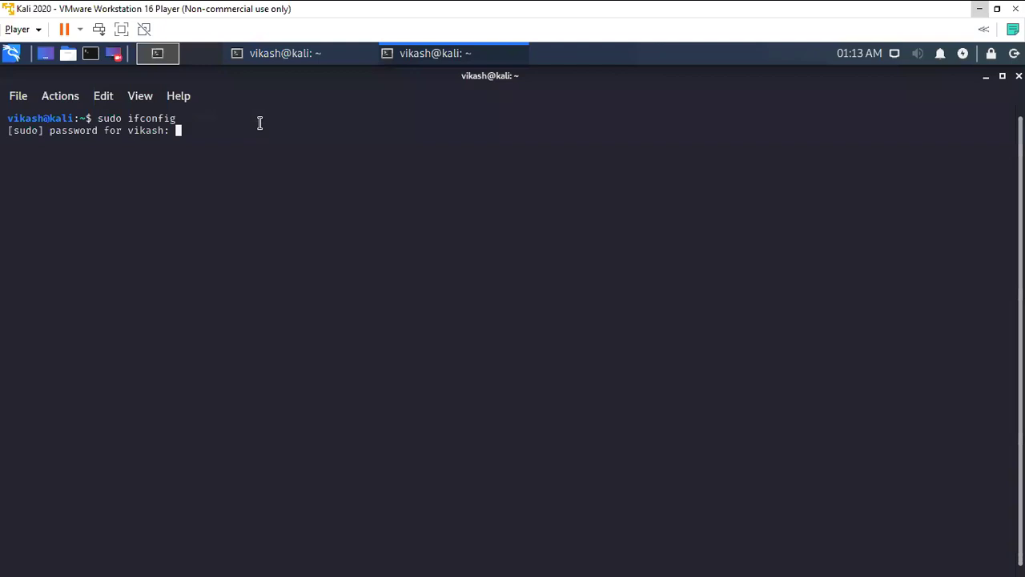
pyautogui.press('Return')
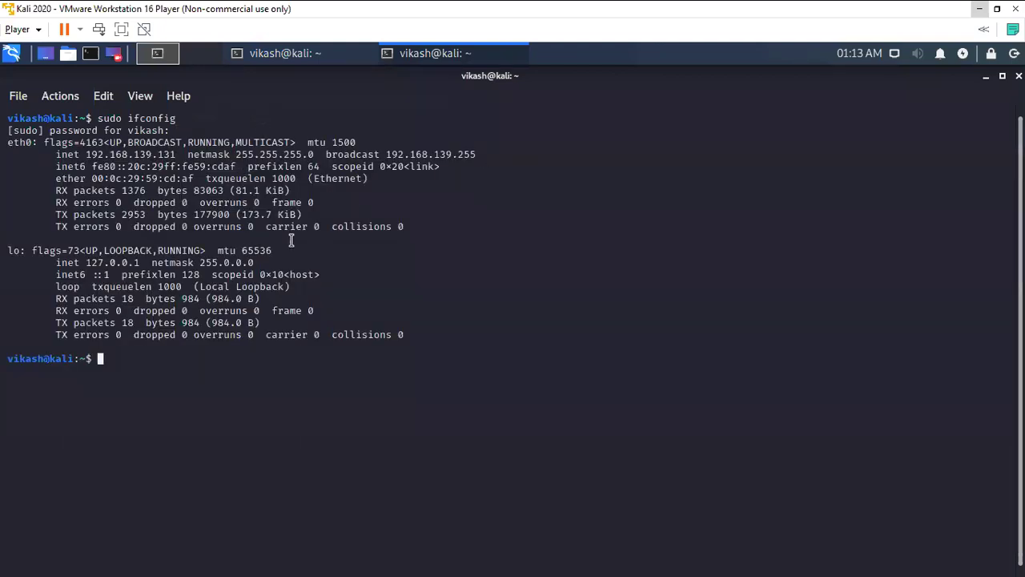
pyautogui.doubleClick(10, 143)
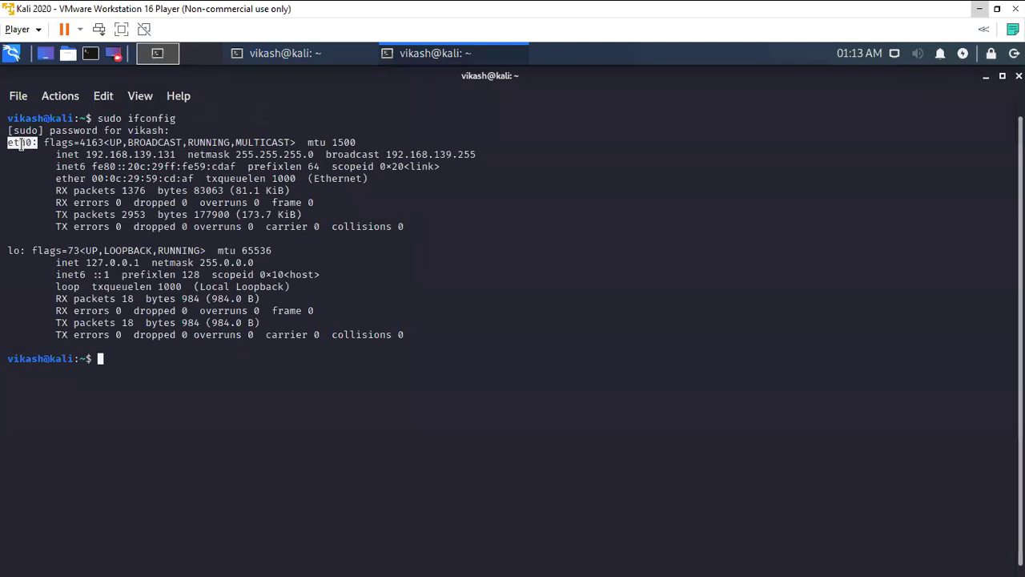
pyautogui.click(305, 53)
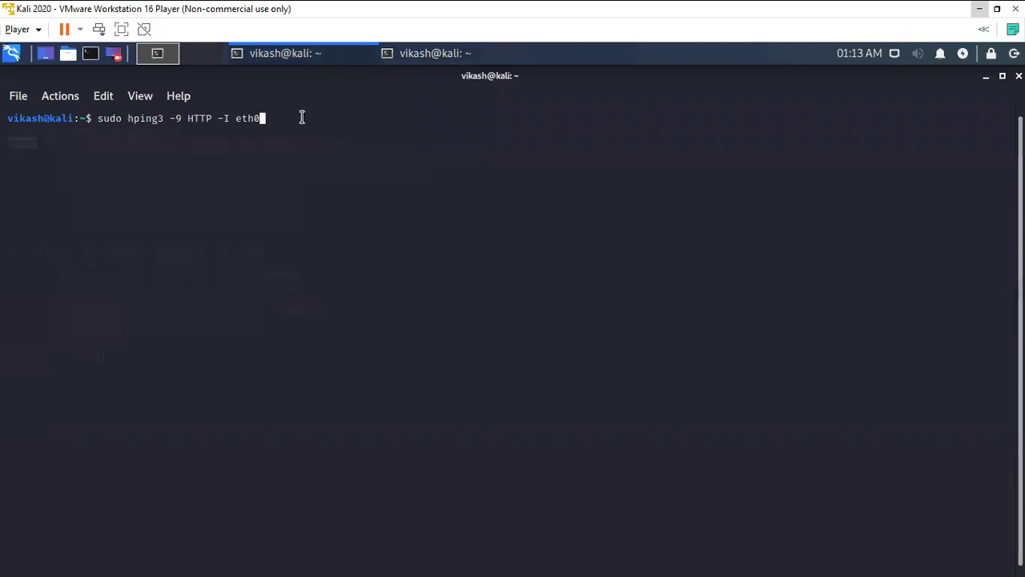
pyautogui.press('Return')
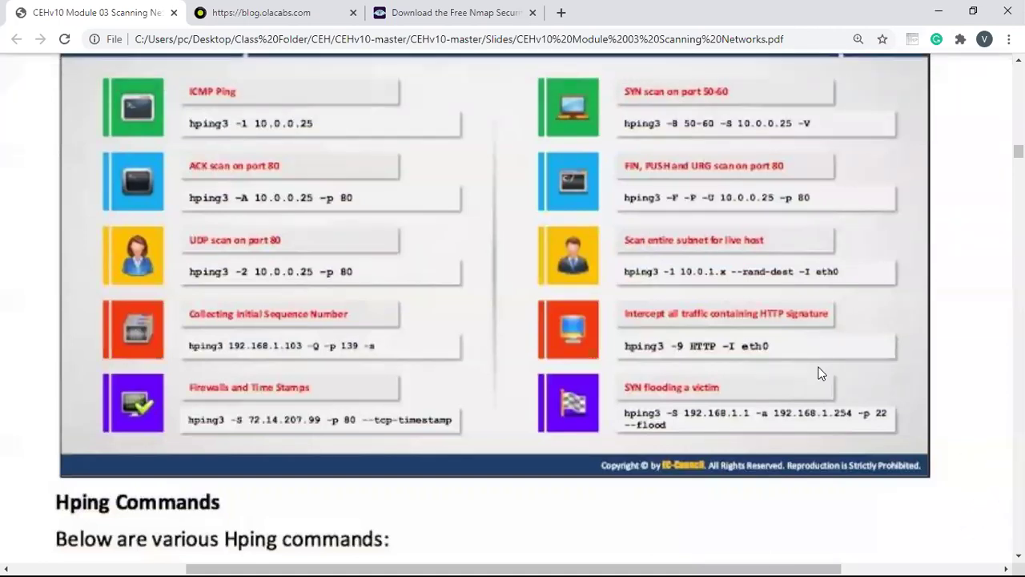
pyautogui.scroll(1, 819, 374)
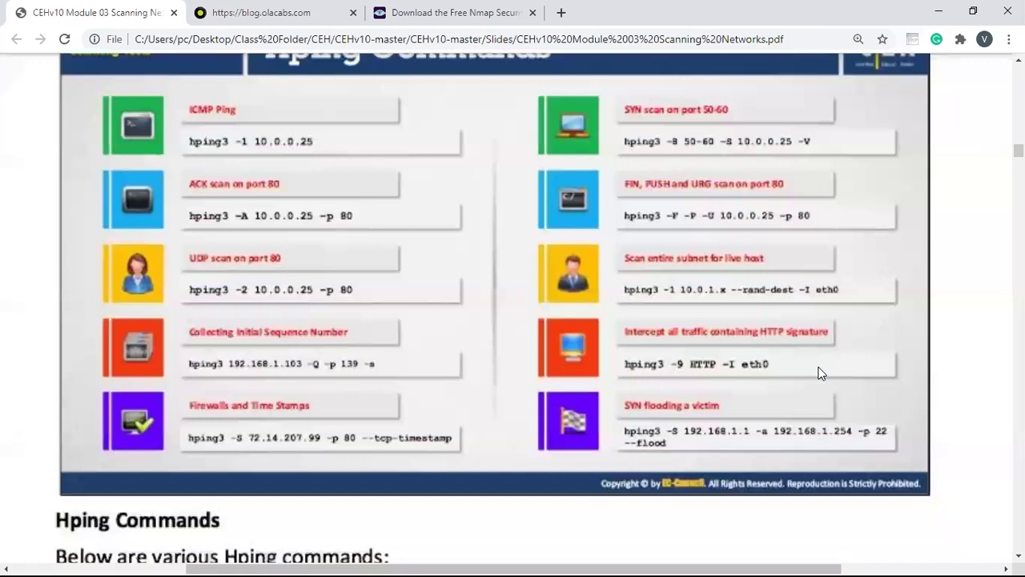
pyautogui.scroll(-1, 658, 445)
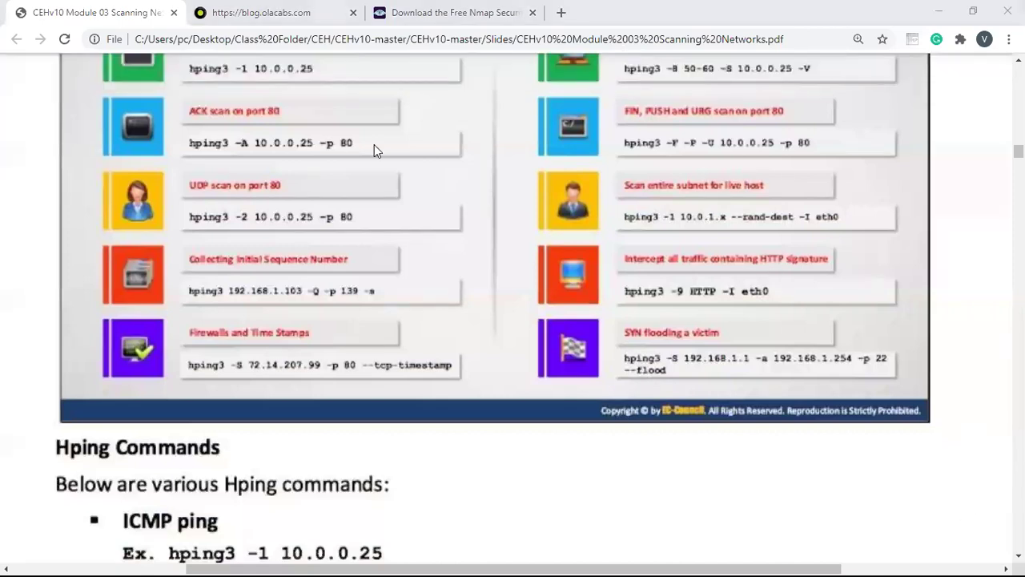
pyautogui.scroll(1, 440, 207)
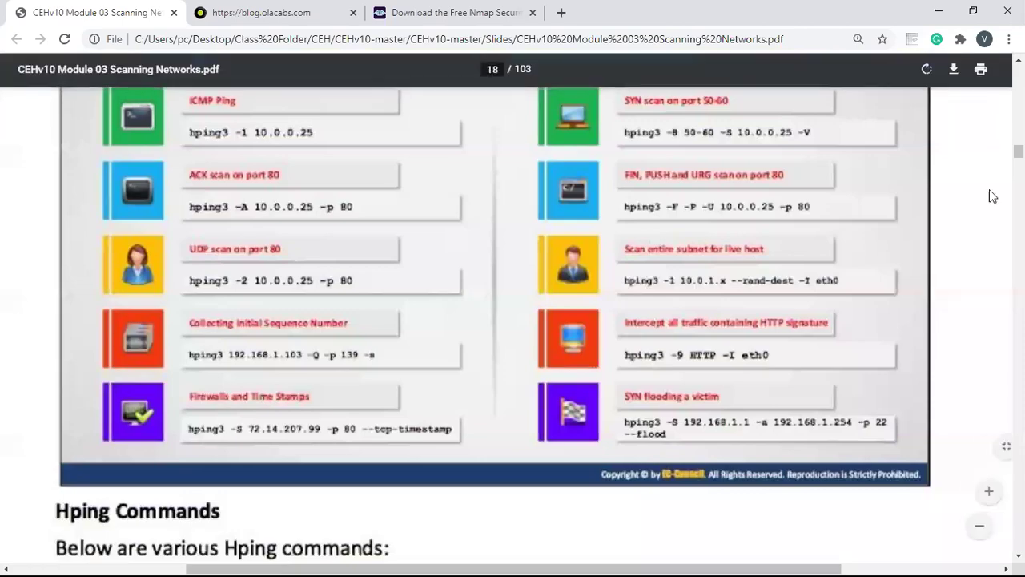
# Scroll the PDF past the Scanning Techniques slide and the reserved-ports table ending at lyskom 4894/tcp
pyautogui.scroll(-5, 953, 253)
pyautogui.scroll(-5, 954, 252)
pyautogui.scroll(-5, 953, 258)
pyautogui.scroll(-5, 954, 259)
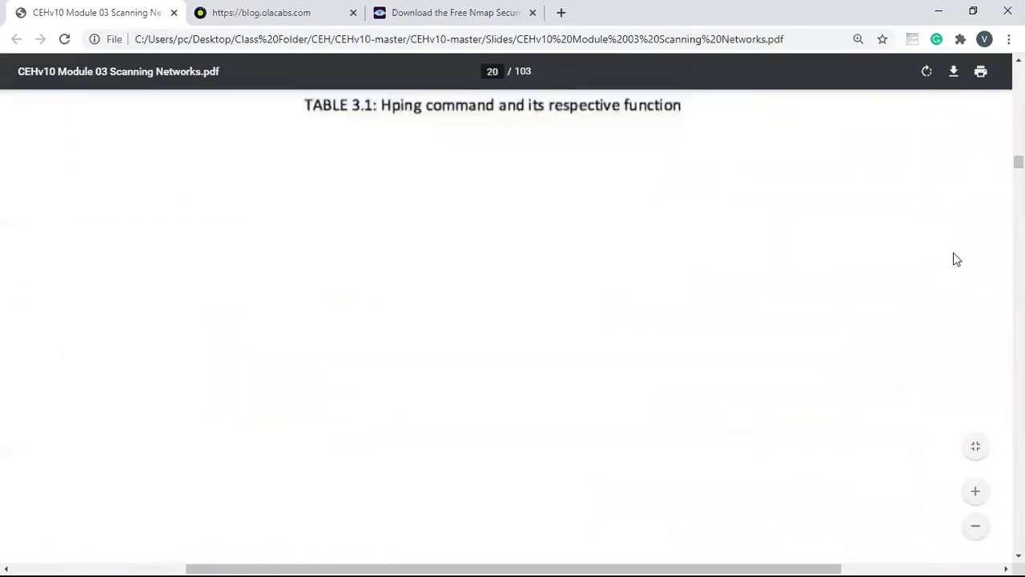
pyautogui.scroll(-5, 953, 259)
pyautogui.scroll(-5, 954, 258)
pyautogui.scroll(-5, 953, 259)
pyautogui.scroll(-4, 530, 230)
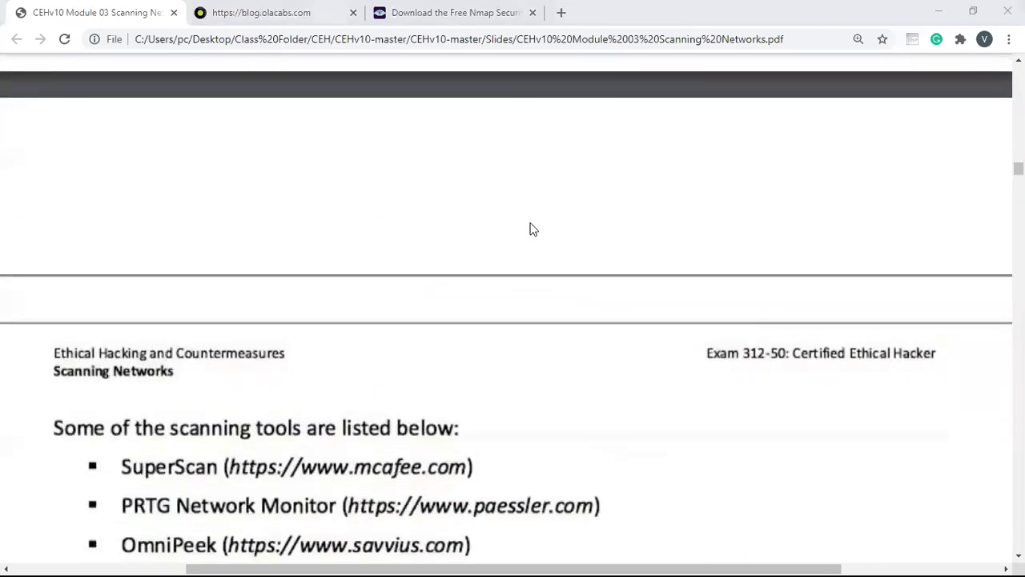
pyautogui.scroll(-2, 448, 275)
pyautogui.scroll(-5, 448, 275)
pyautogui.scroll(-3, 448, 275)
pyautogui.scroll(-5, 449, 274)
pyautogui.scroll(-5, 449, 275)
pyautogui.scroll(-5, 449, 275)
pyautogui.scroll(-4, 448, 275)
pyautogui.scroll(-5, 449, 274)
pyautogui.scroll(-5, 449, 275)
pyautogui.scroll(-5, 449, 275)
pyautogui.scroll(-5, 449, 275)
pyautogui.scroll(-5, 448, 274)
pyautogui.scroll(-5, 449, 275)
pyautogui.scroll(1, 457, 257)
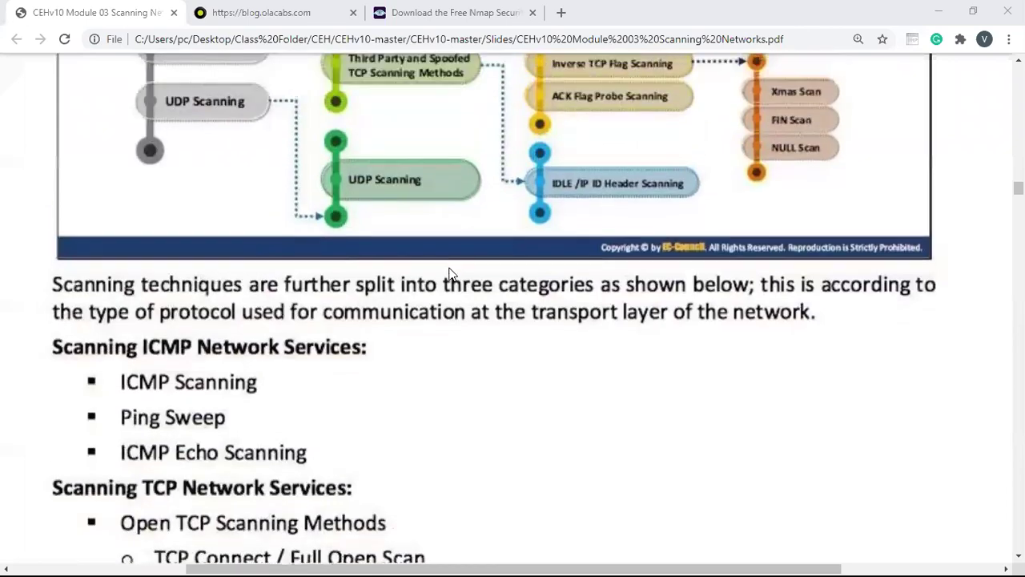
pyautogui.scroll(4, 464, 232)
pyautogui.scroll(-1, 471, 225)
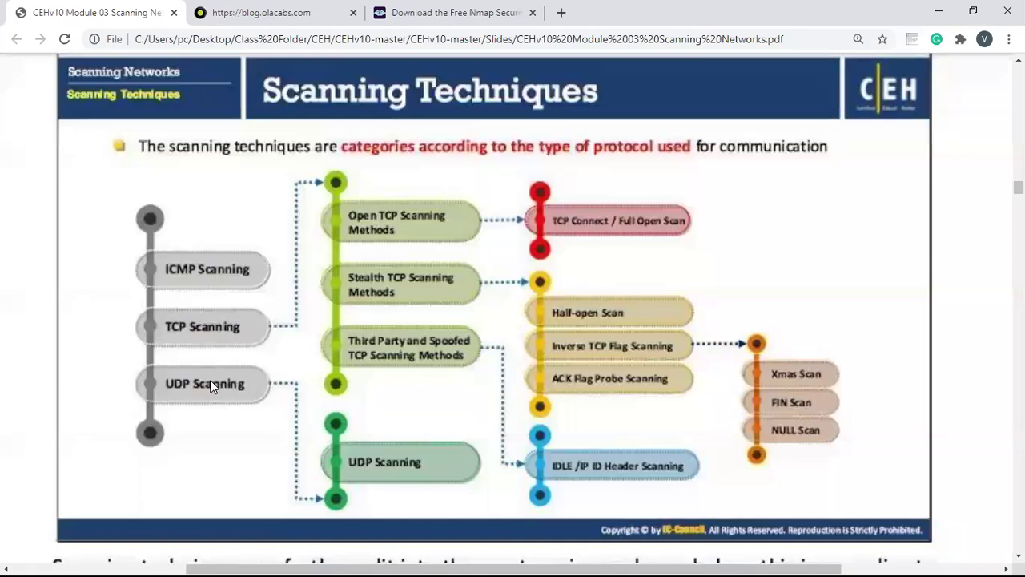
pyautogui.scroll(-2, 211, 366)
pyautogui.scroll(-4, 212, 366)
pyautogui.scroll(-4, 211, 367)
pyautogui.scroll(-3, 212, 366)
pyautogui.scroll(-3, 213, 366)
pyautogui.scroll(-3, 213, 367)
pyautogui.scroll(-4, 213, 366)
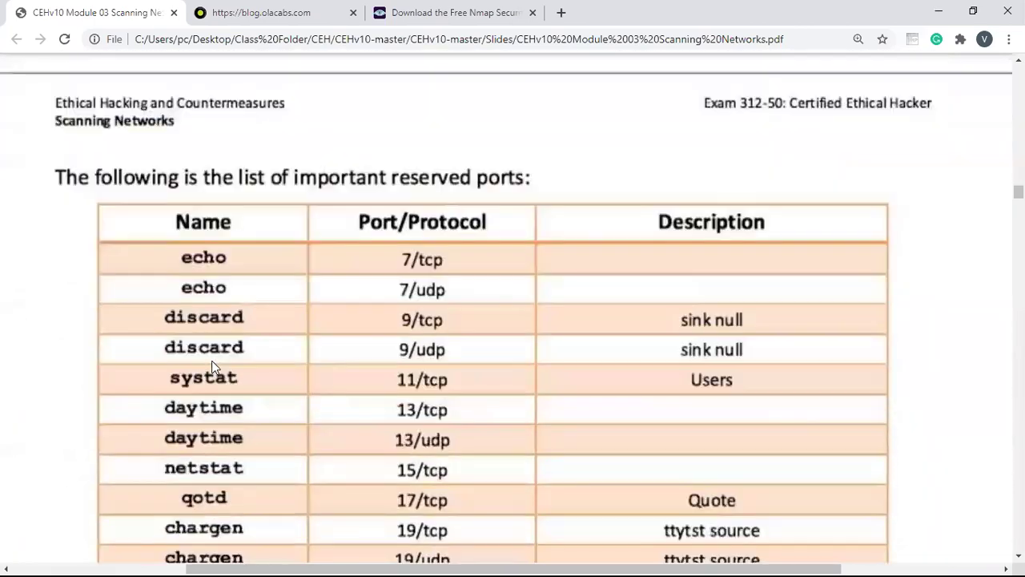
pyautogui.scroll(-3, 213, 368)
pyautogui.scroll(2, 213, 365)
pyautogui.scroll(3, 213, 362)
pyautogui.scroll(1, 213, 362)
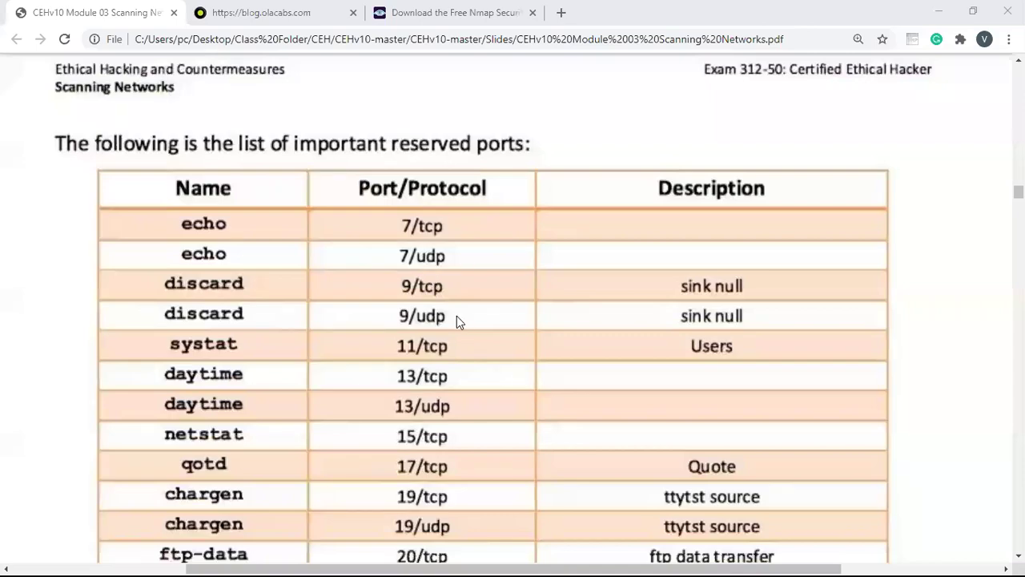
pyautogui.scroll(-3, 457, 316)
pyautogui.scroll(-5, 634, 288)
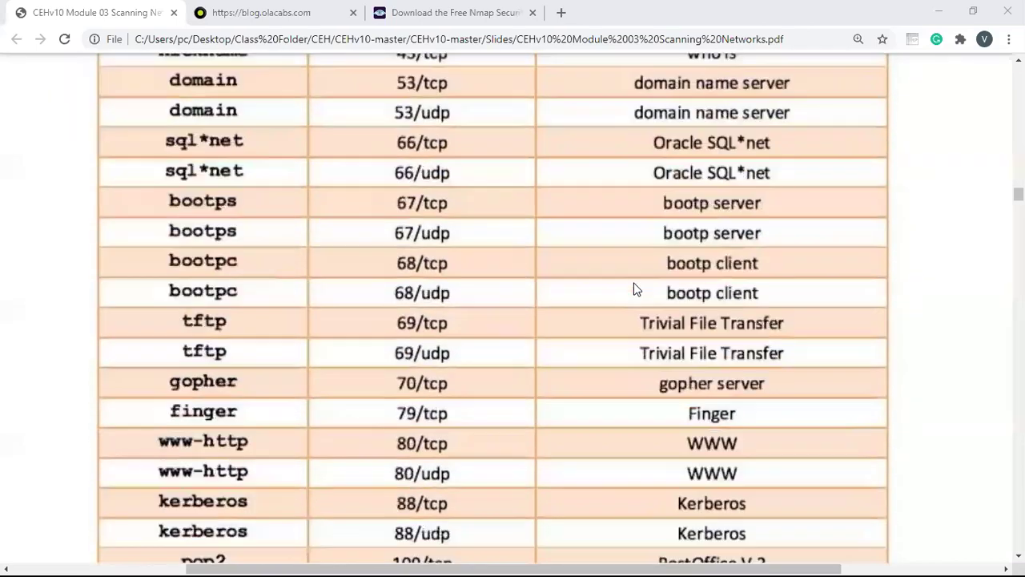
pyautogui.scroll(-5, 634, 289)
pyautogui.scroll(-3, 634, 288)
pyautogui.scroll(-3, 633, 288)
pyautogui.scroll(-4, 633, 289)
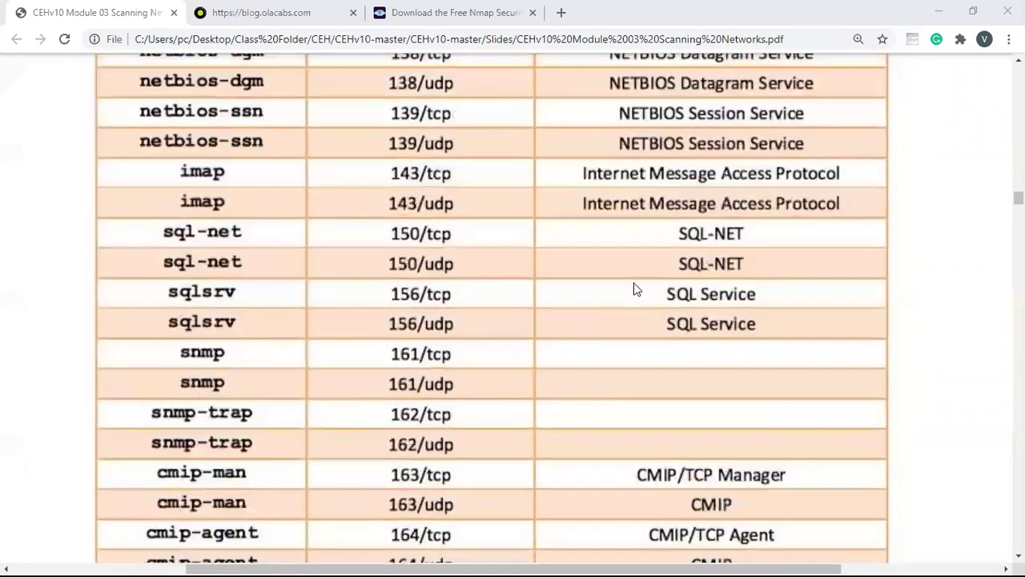
pyautogui.scroll(-5, 634, 288)
pyautogui.scroll(-3, 634, 282)
pyautogui.scroll(-2, 634, 283)
pyautogui.scroll(-4, 634, 283)
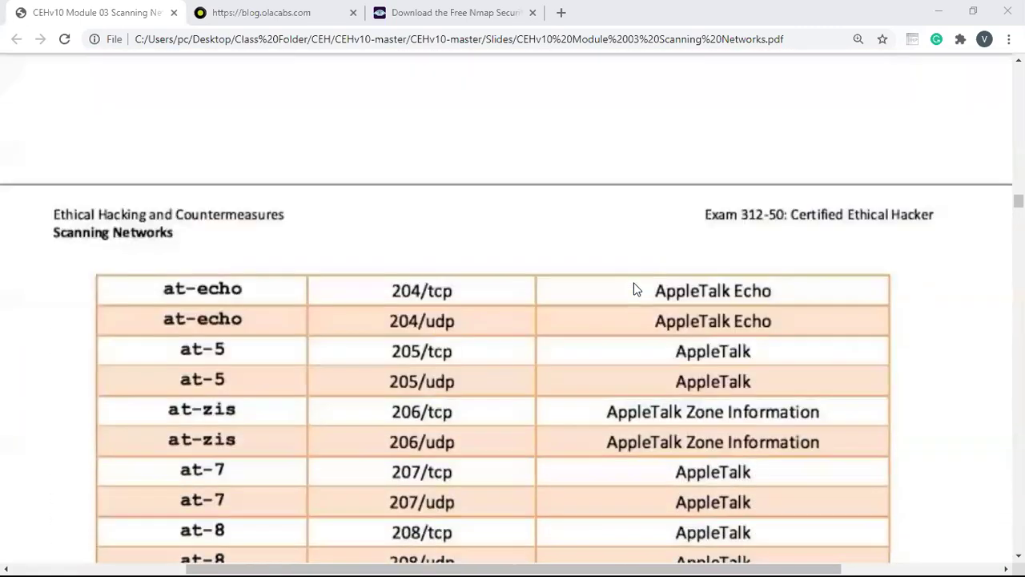
pyautogui.scroll(-2, 634, 283)
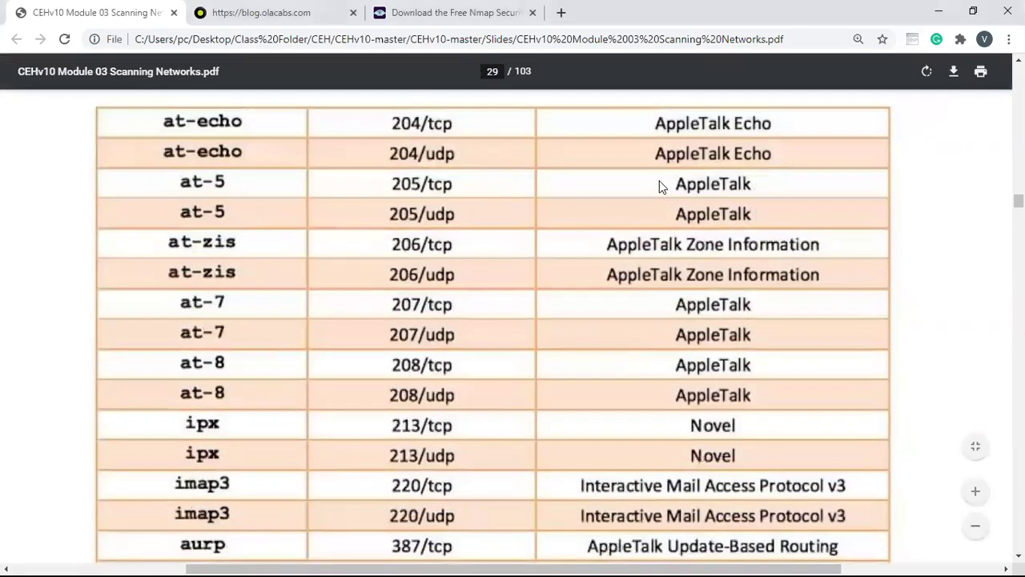
pyautogui.scroll(-1, 540, 307)
pyautogui.scroll(-1, 541, 307)
pyautogui.scroll(-3, 541, 307)
pyautogui.scroll(-3, 541, 307)
pyautogui.scroll(-5, 541, 306)
pyautogui.scroll(-3, 541, 307)
pyautogui.scroll(-3, 541, 307)
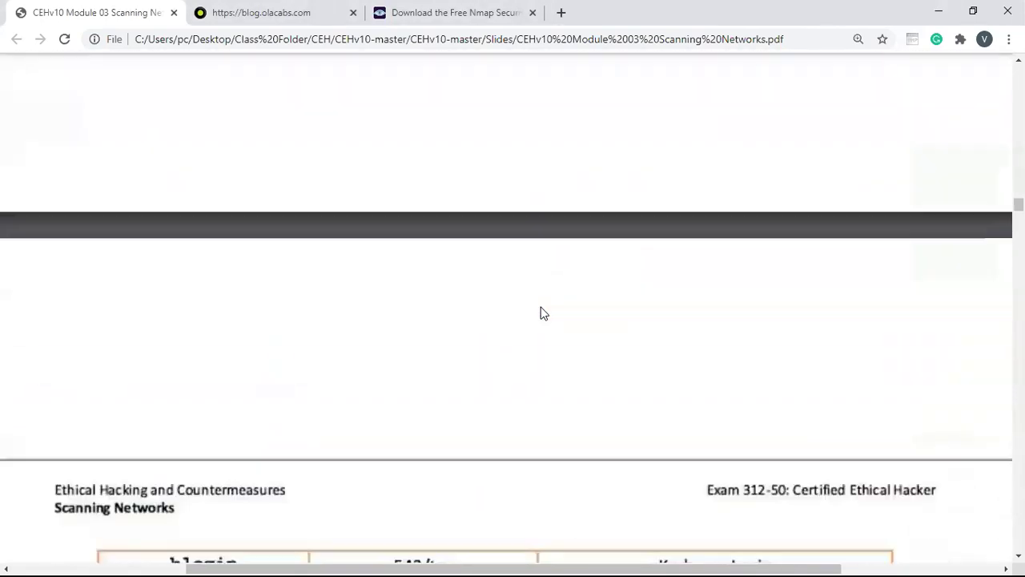
pyautogui.scroll(-3, 541, 307)
pyautogui.scroll(-5, 541, 307)
pyautogui.scroll(-5, 541, 307)
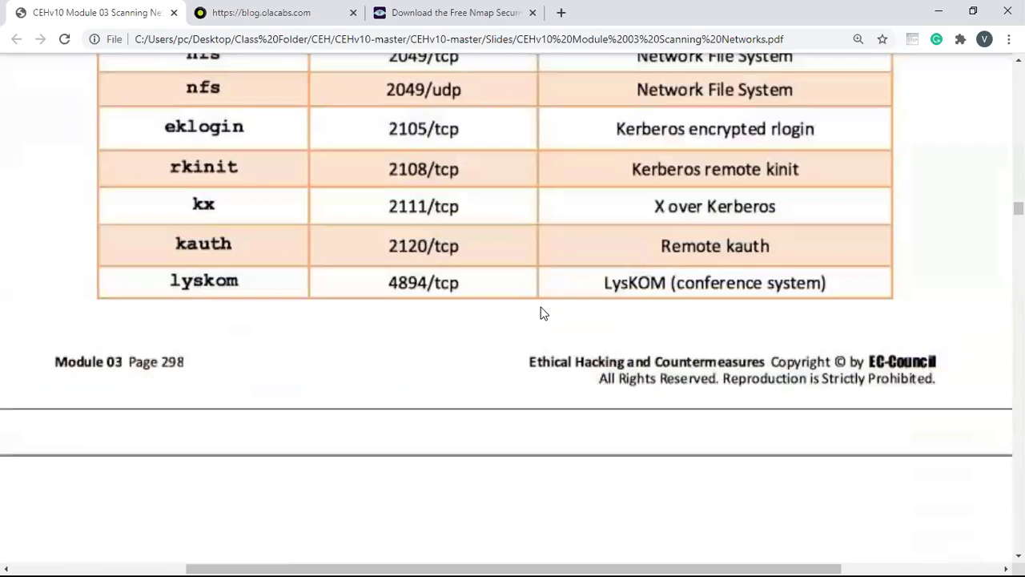
pyautogui.scroll(-5, 541, 313)
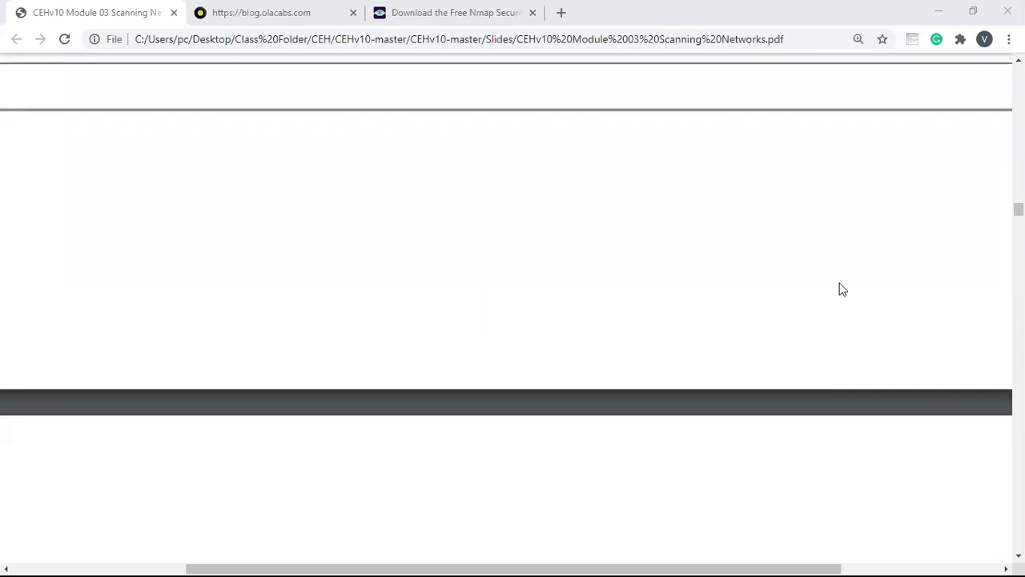
# Scroll through the ICMP Scanning – Checking for Live Systems slide to the Module 03 Page 301 footer
pyautogui.scroll(-3, 612, 229)
pyautogui.scroll(-5, 613, 231)
pyautogui.scroll(-3, 610, 231)
pyautogui.scroll(-4, 610, 231)
pyautogui.scroll(-3, 609, 231)
pyautogui.scroll(-3, 610, 230)
pyautogui.scroll(1, 609, 229)
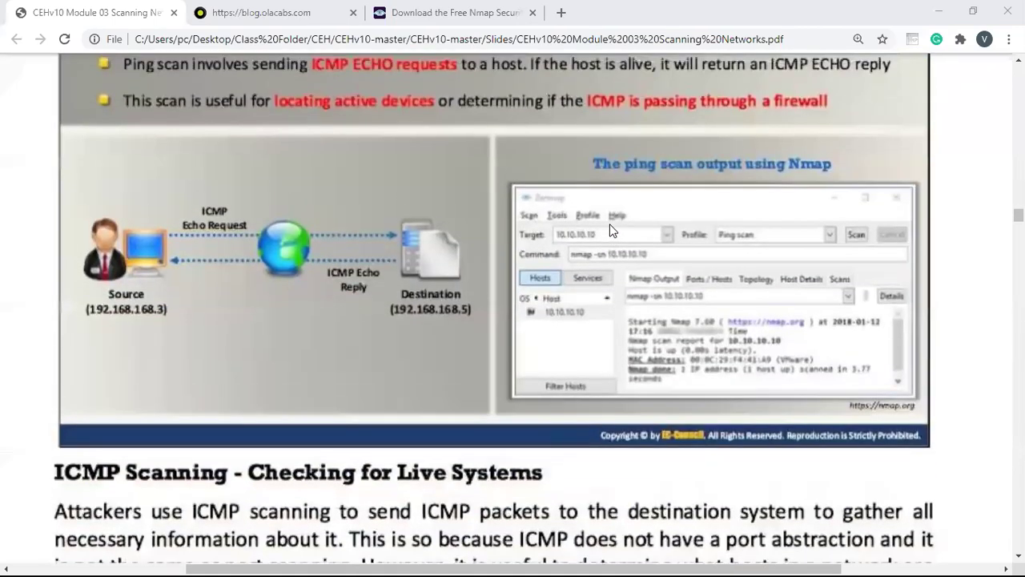
pyautogui.scroll(1, 610, 229)
pyautogui.scroll(1, 610, 229)
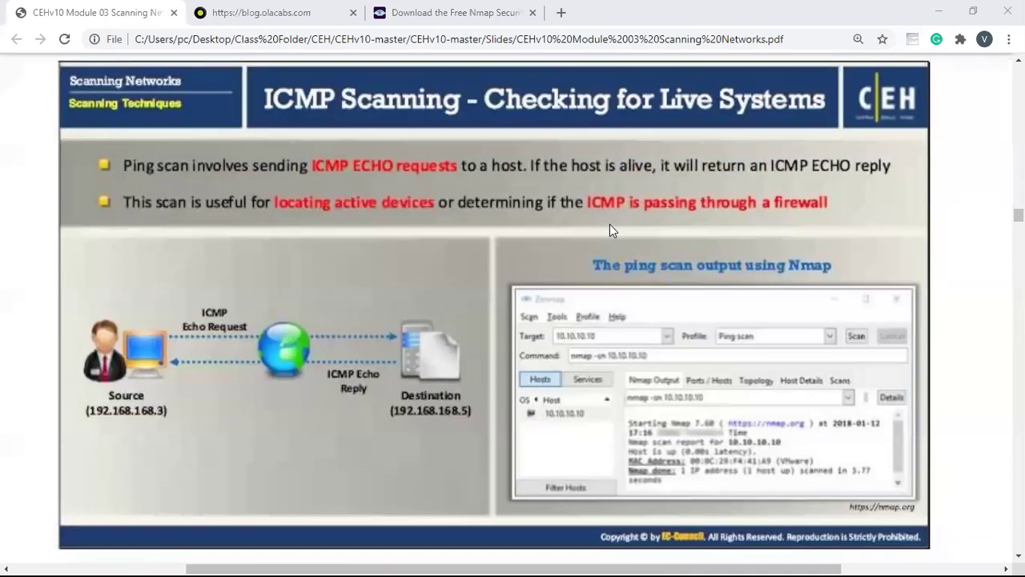
pyautogui.scroll(-1, 609, 230)
pyautogui.scroll(-5, 610, 230)
pyautogui.scroll(-5, 610, 230)
pyautogui.scroll(-5, 610, 230)
pyautogui.scroll(-5, 609, 230)
pyautogui.scroll(-5, 610, 230)
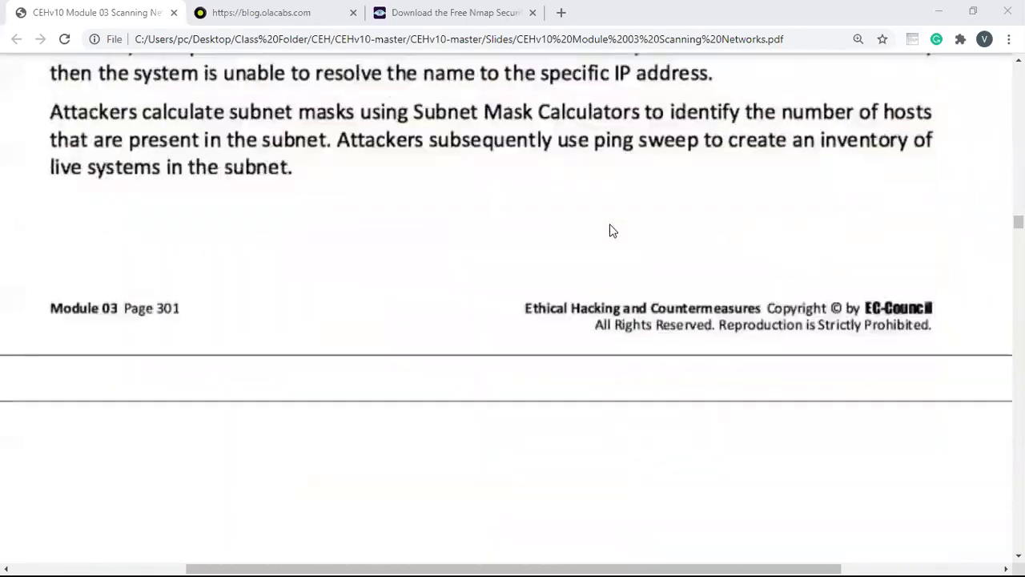
pyautogui.scroll(-1, 610, 230)
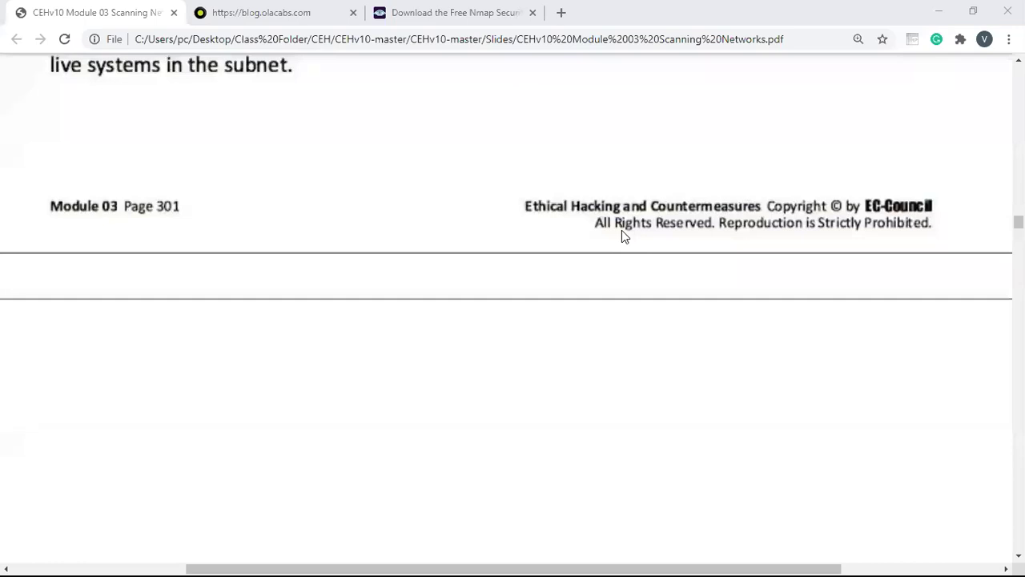
# Scroll to the TCP Connect / Full Open Scan slide and its three-way-handshake description
pyautogui.scroll(-5, 621, 230)
pyautogui.scroll(-5, 622, 230)
pyautogui.scroll(-5, 622, 230)
pyautogui.scroll(-3, 621, 230)
pyautogui.scroll(-3, 622, 230)
pyautogui.scroll(-5, 622, 230)
pyautogui.scroll(-5, 622, 230)
pyautogui.scroll(1, 622, 230)
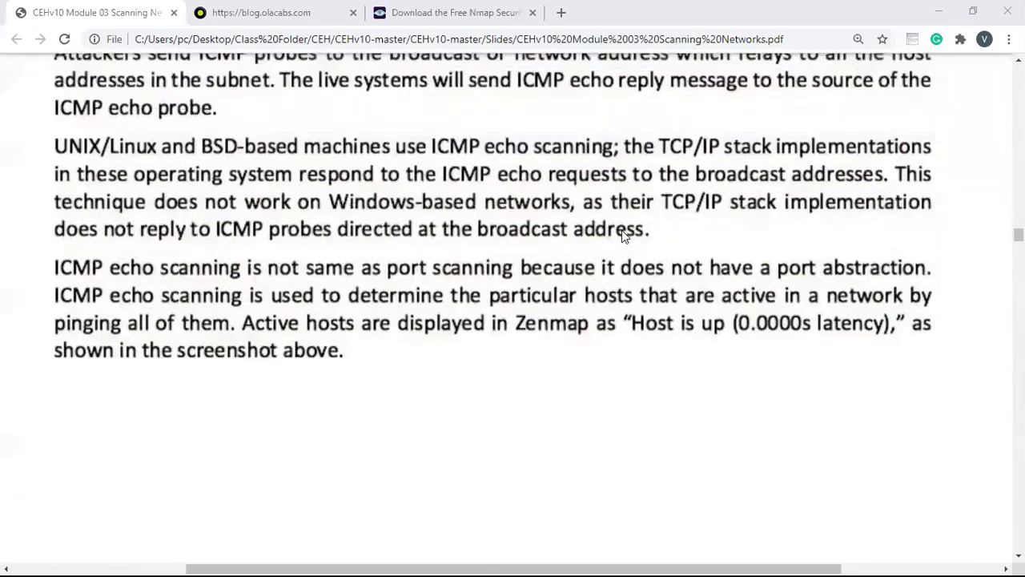
pyautogui.scroll(-5, 622, 229)
pyautogui.scroll(-5, 621, 229)
pyautogui.scroll(-2, 622, 230)
pyautogui.scroll(-1, 622, 231)
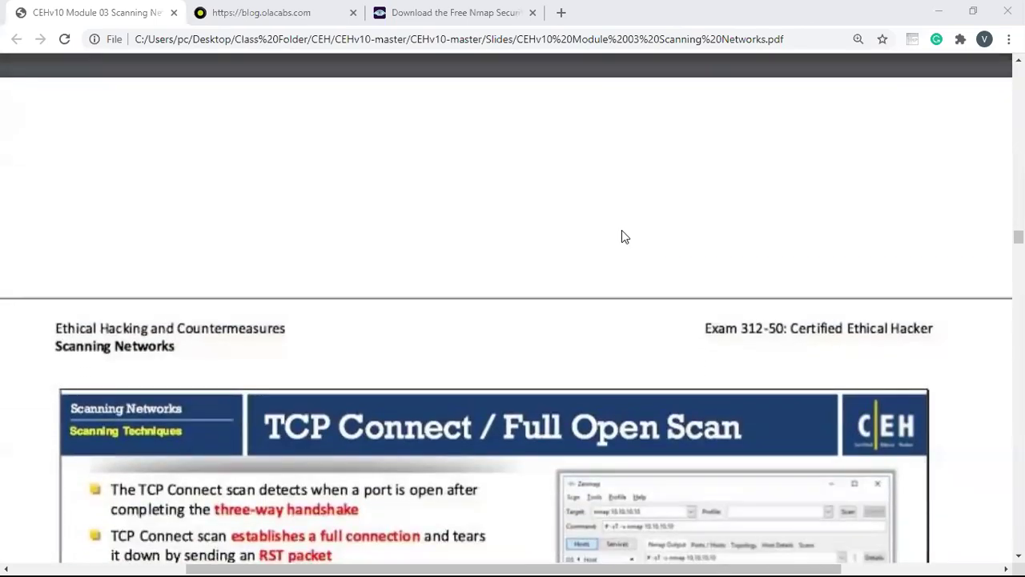
pyautogui.scroll(-5, 622, 230)
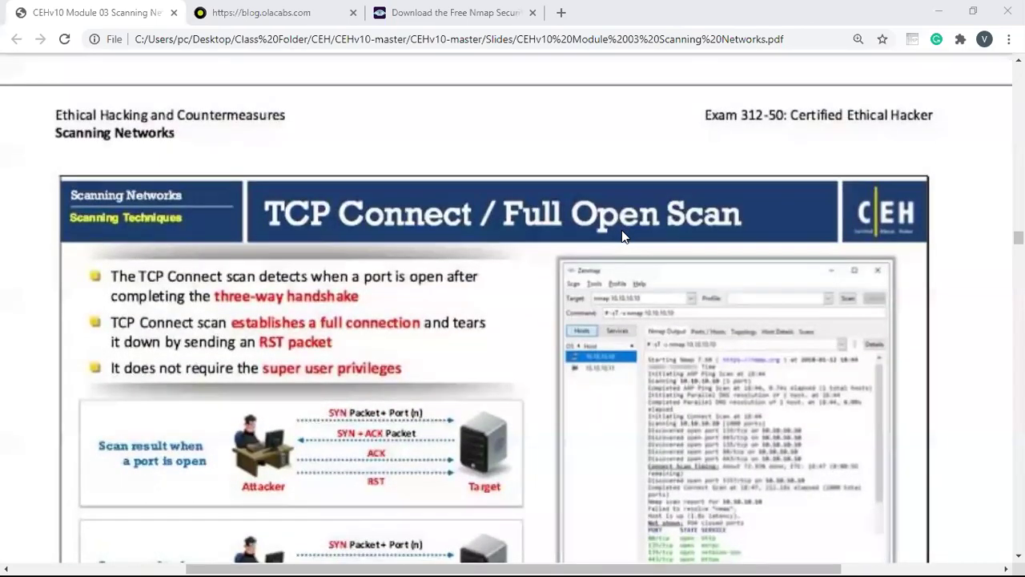
pyautogui.scroll(-2, 622, 230)
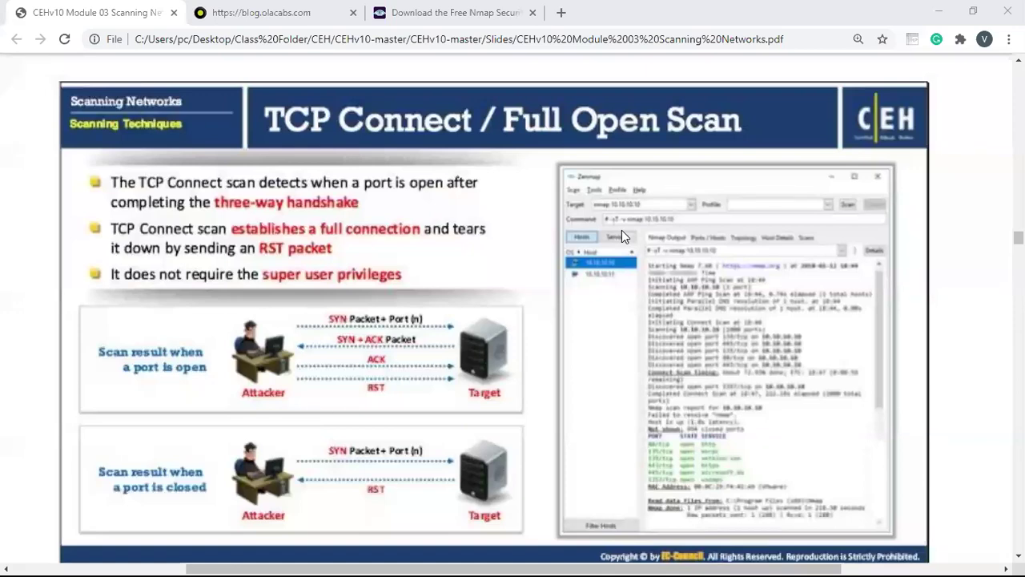
# Scroll through the Stealth, Inverse TCP Flag and Xmas scan pages to the Draw Network Diagrams Module Flow slide
pyautogui.scroll(-3, 609, 349)
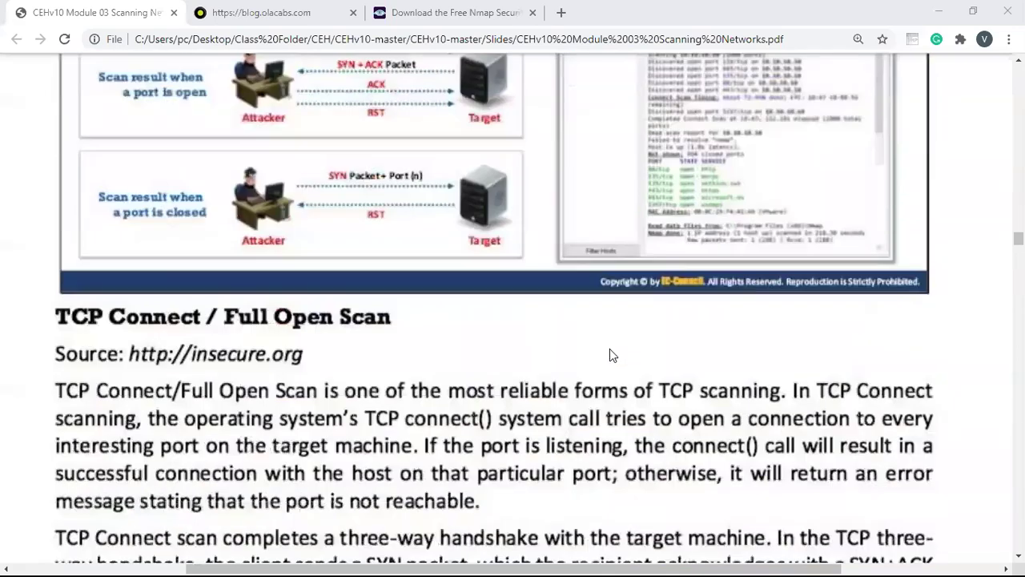
pyautogui.scroll(-6, 610, 349)
pyautogui.scroll(-5, 610, 349)
pyautogui.scroll(-4, 609, 355)
pyautogui.scroll(-4, 610, 355)
pyautogui.scroll(-6, 609, 356)
pyautogui.scroll(-5, 610, 356)
pyautogui.scroll(-4, 609, 356)
pyautogui.scroll(-5, 610, 356)
pyautogui.scroll(-6, 610, 355)
pyautogui.scroll(-5, 610, 356)
pyautogui.scroll(-5, 610, 356)
pyautogui.scroll(-4, 610, 355)
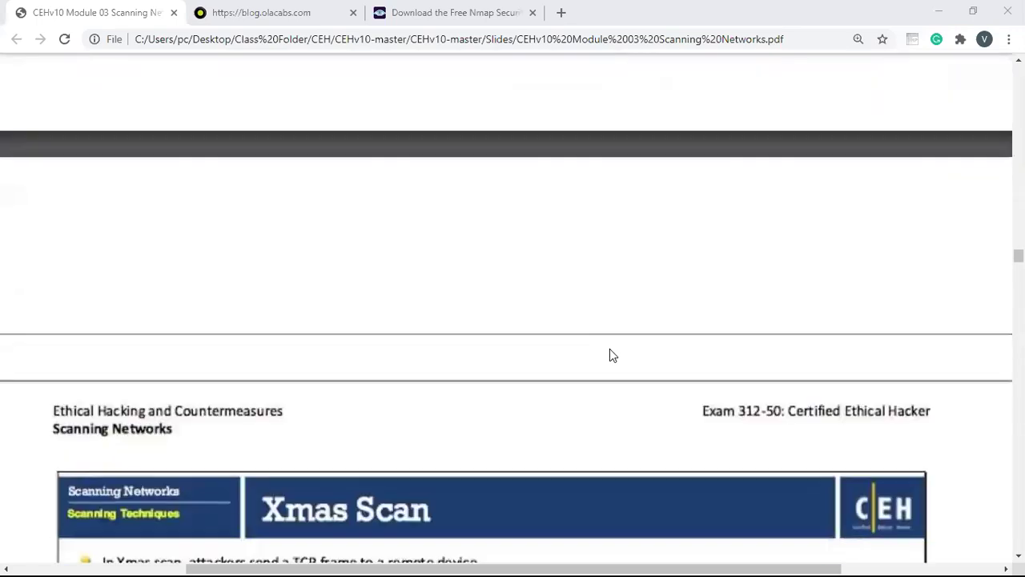
pyautogui.scroll(-6, 610, 356)
pyautogui.scroll(-4, 610, 356)
pyautogui.scroll(-6, 610, 355)
pyautogui.scroll(-4, 610, 356)
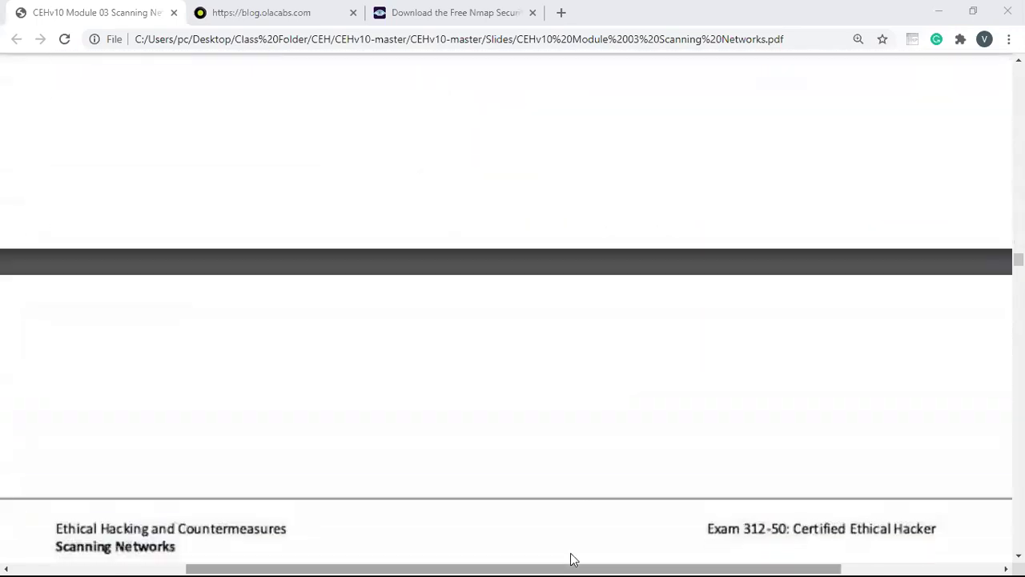
pyautogui.moveTo(673, 307)
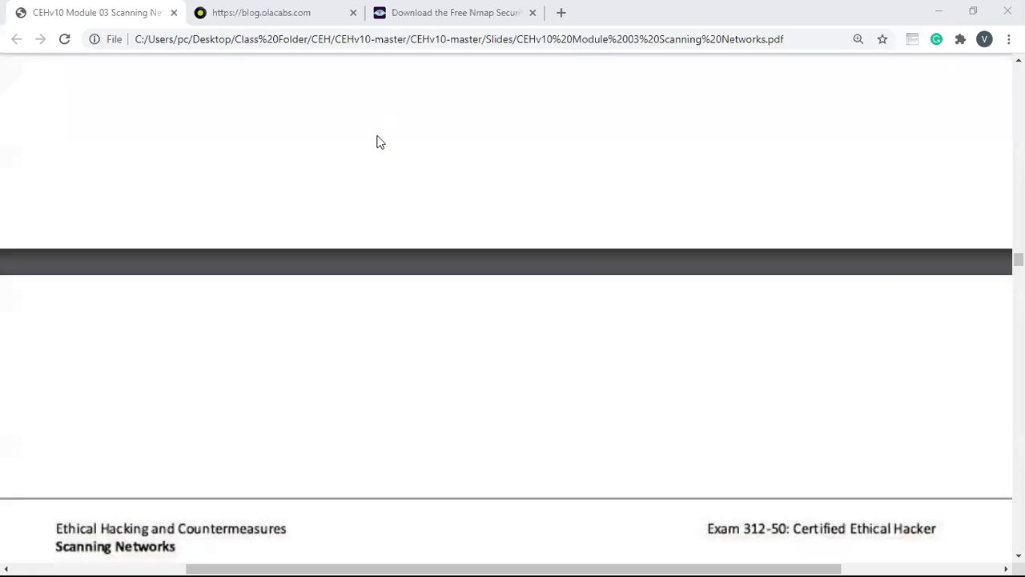
pyautogui.scroll(-5, 380, 142)
pyautogui.scroll(-5, 381, 142)
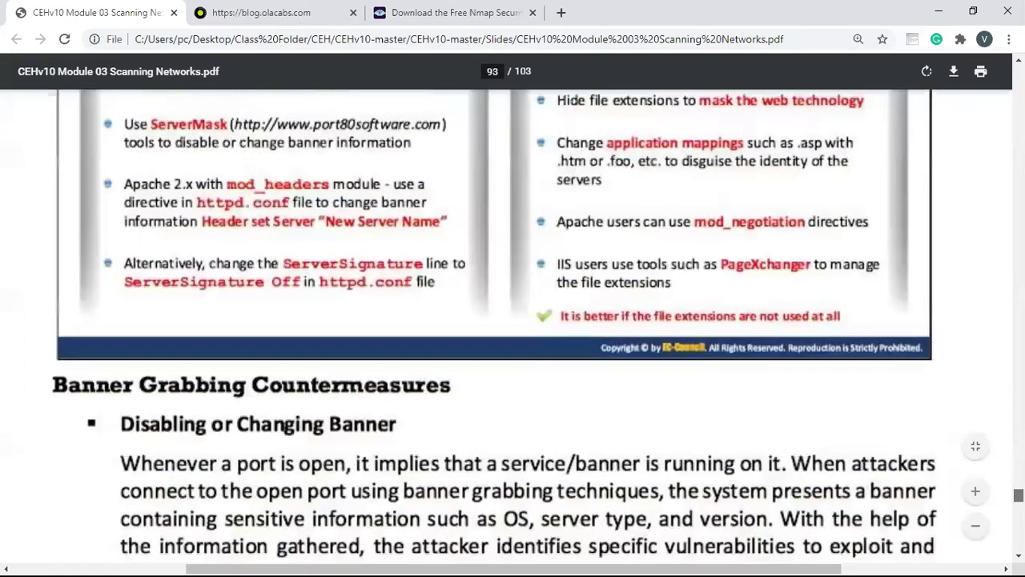
pyautogui.scroll(-5, 788, 417)
pyautogui.scroll(-5, 630, 405)
pyautogui.scroll(-1, 630, 405)
pyautogui.scroll(-2, 629, 266)
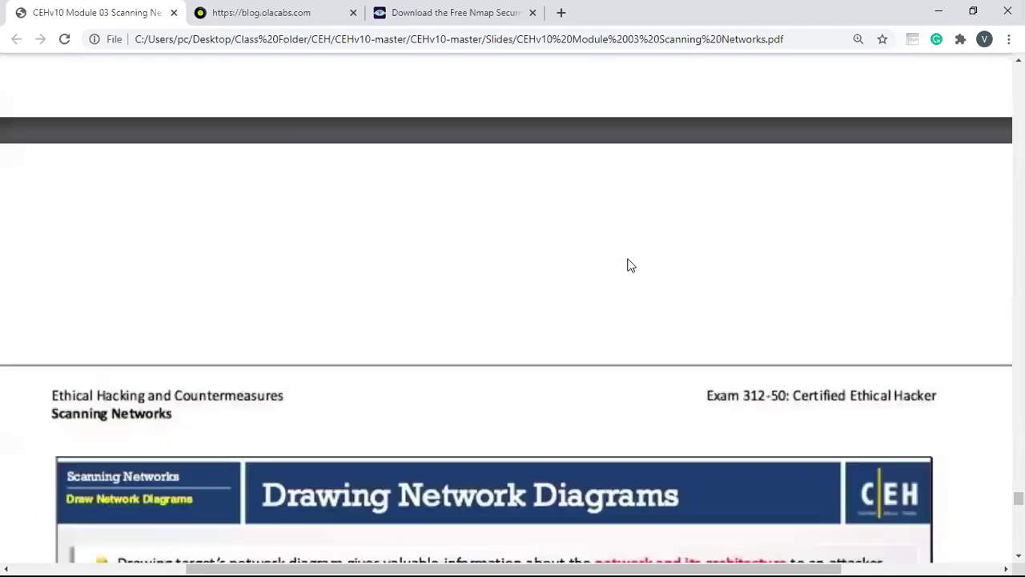
pyautogui.scroll(-5, 628, 265)
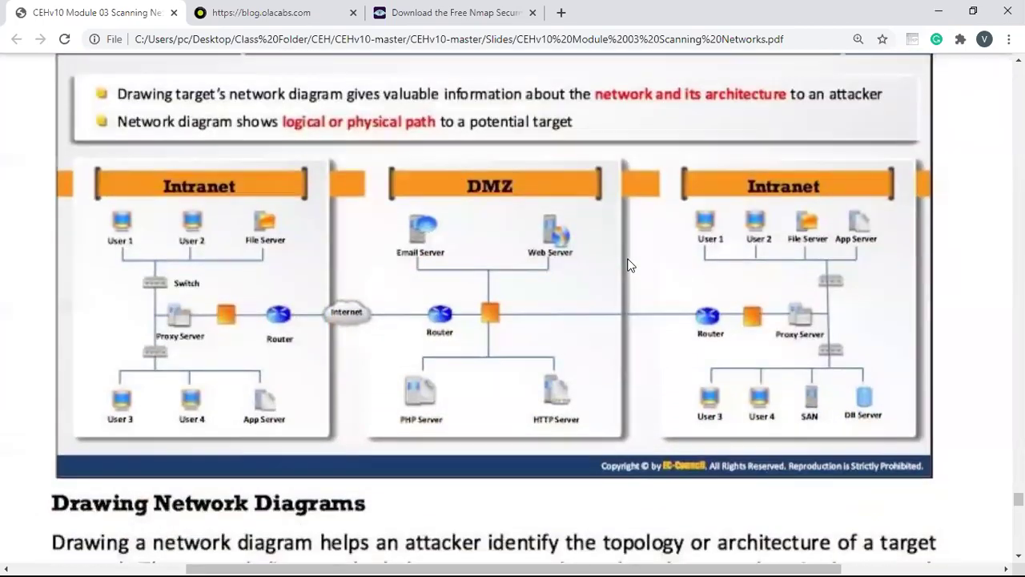
pyautogui.scroll(2, 652, 373)
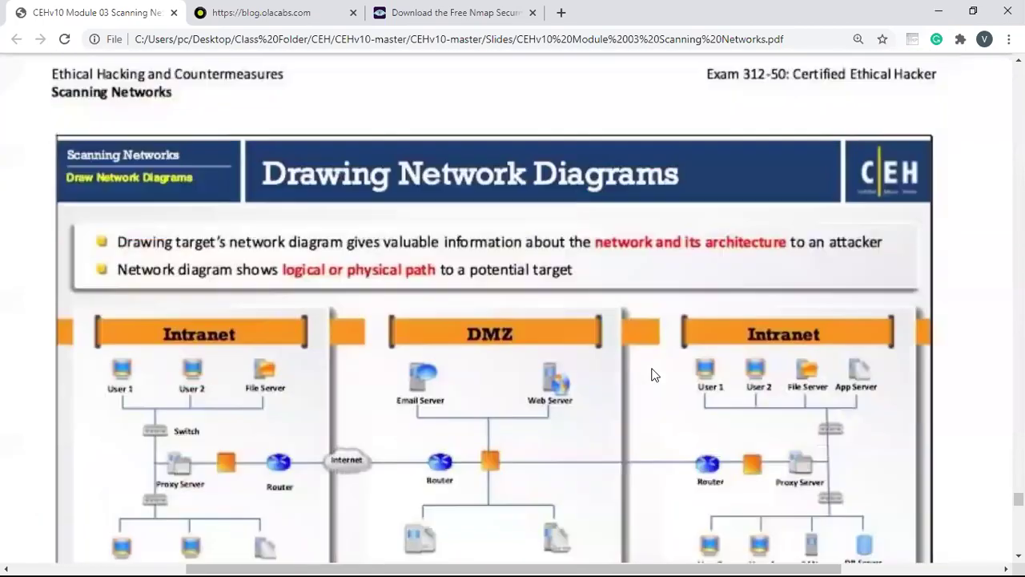
pyautogui.scroll(5, 652, 373)
pyautogui.scroll(2, 652, 374)
pyautogui.scroll(-7, 652, 374)
pyautogui.scroll(1, 652, 373)
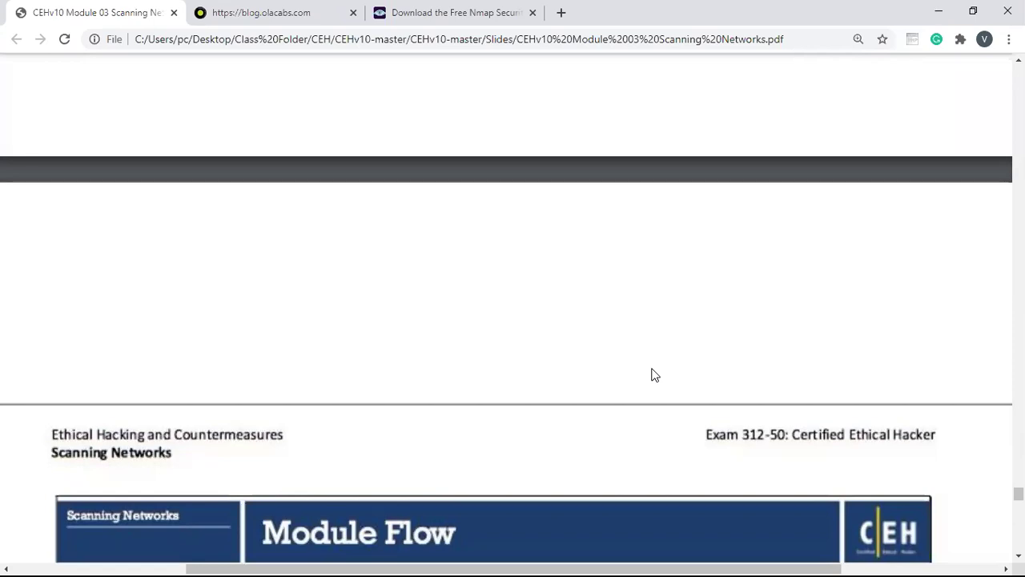
# Scroll through the Network Discovery and Mapping Tools and mobile tools pages to the next Module Flow slide
pyautogui.scroll(-5, 653, 375)
pyautogui.scroll(-7, 653, 375)
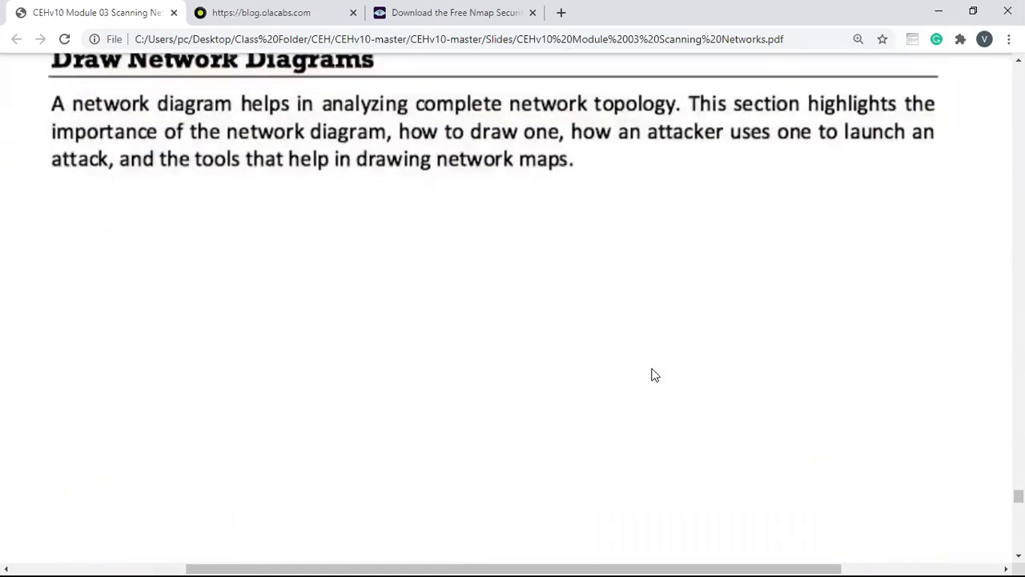
pyautogui.scroll(4, 653, 375)
pyautogui.scroll(-5, 653, 375)
pyautogui.scroll(-4, 653, 375)
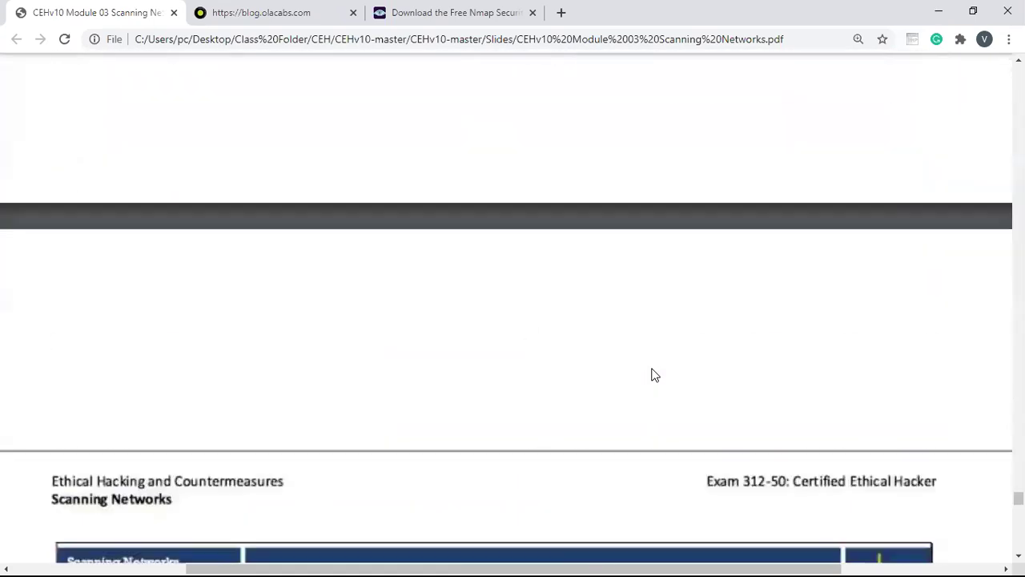
pyautogui.scroll(-5, 653, 375)
pyautogui.scroll(-5, 653, 375)
pyautogui.scroll(-4, 653, 375)
pyautogui.scroll(-5, 653, 375)
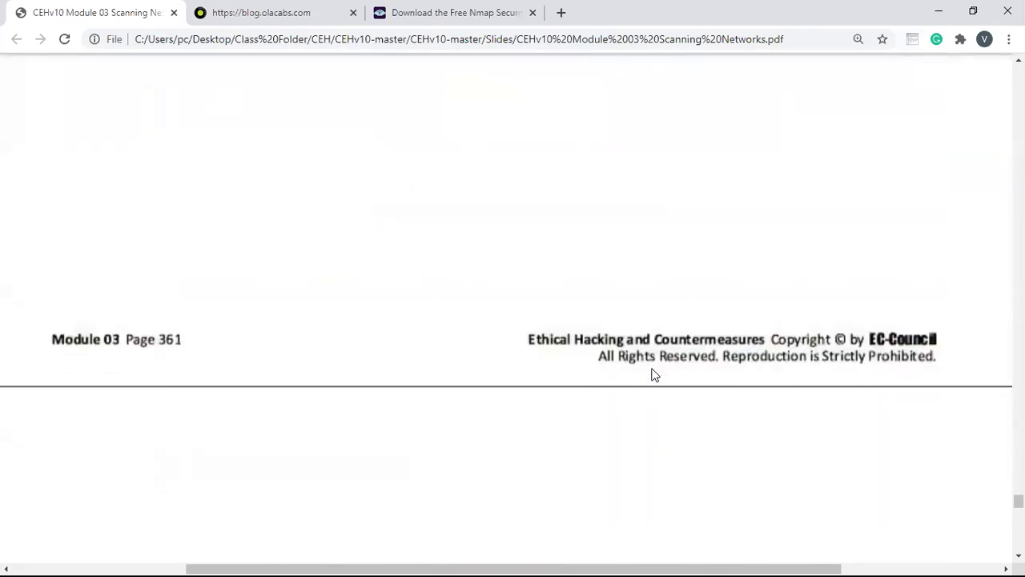
pyautogui.scroll(-5, 653, 375)
pyautogui.scroll(-5, 653, 375)
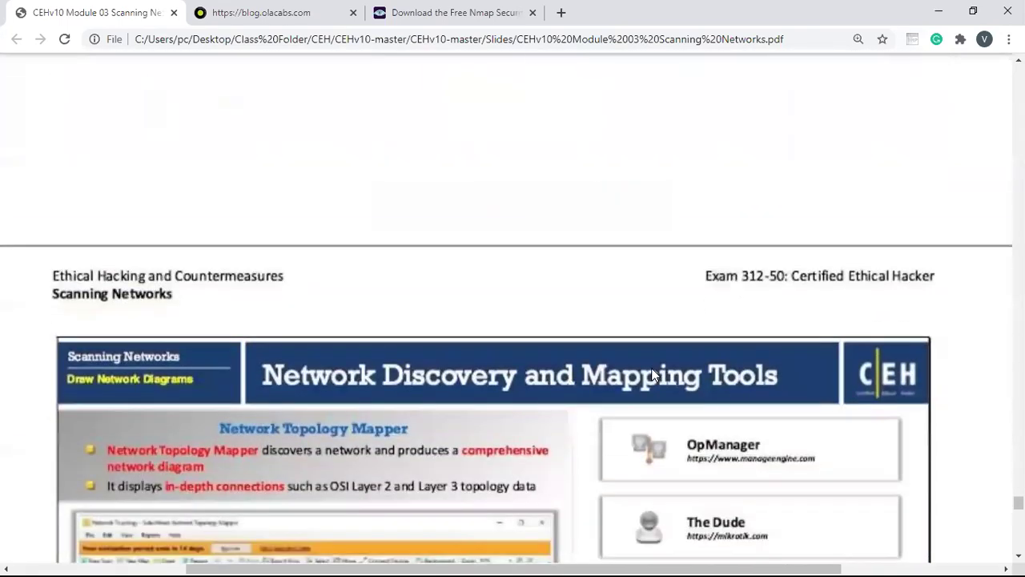
pyautogui.scroll(-5, 653, 375)
pyautogui.scroll(-1, 653, 374)
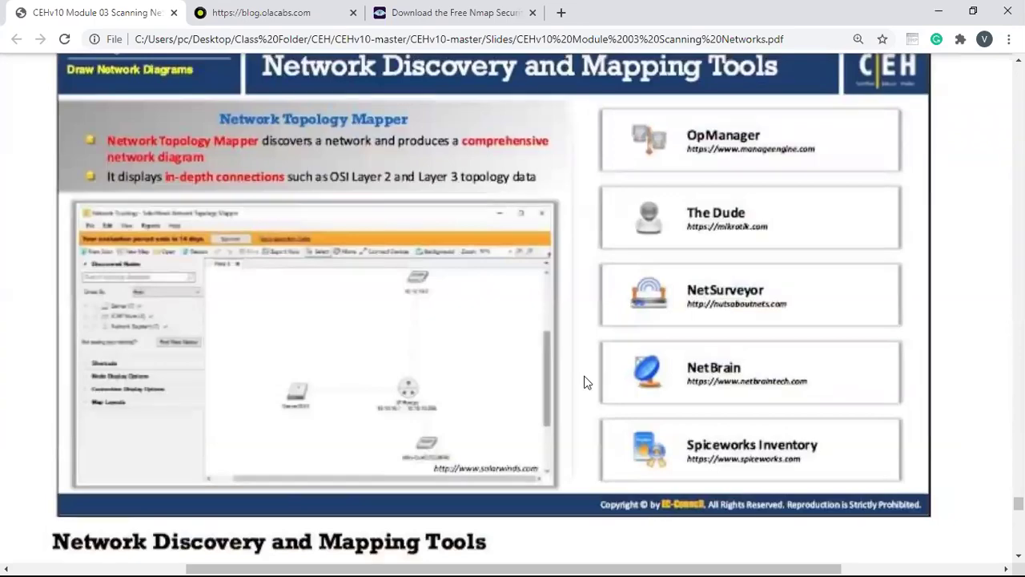
pyautogui.scroll(-4, 586, 382)
pyautogui.scroll(-10, 586, 383)
pyautogui.scroll(-10, 585, 382)
pyautogui.scroll(-8, 586, 382)
pyautogui.scroll(-7, 585, 382)
pyautogui.scroll(-1, 585, 382)
pyautogui.scroll(-3, 585, 382)
pyautogui.scroll(-5, 585, 382)
pyautogui.scroll(-6, 585, 382)
pyautogui.scroll(-5, 585, 382)
pyautogui.scroll(-5, 585, 382)
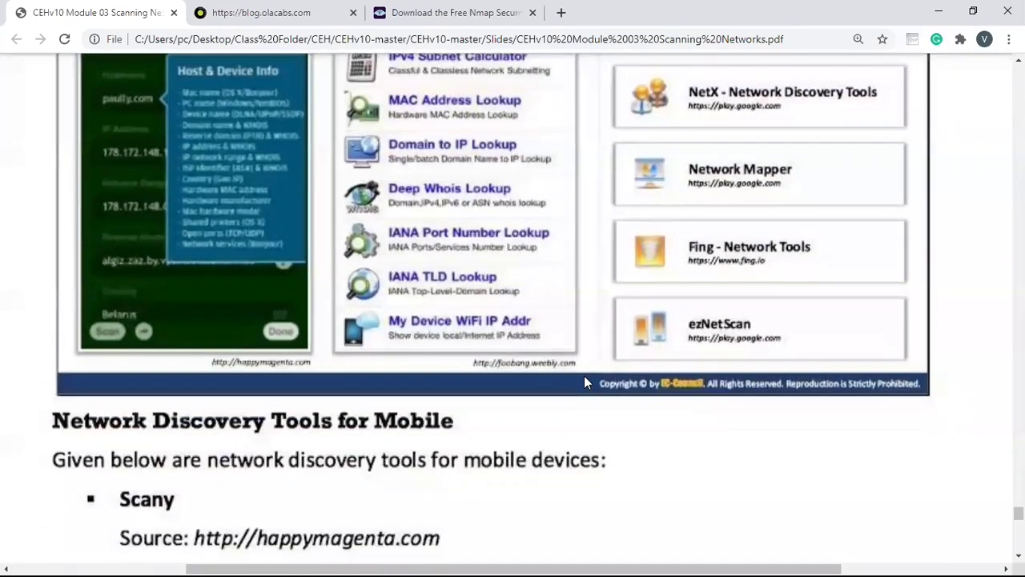
pyautogui.scroll(-1, 585, 382)
pyautogui.scroll(-5, 585, 382)
pyautogui.scroll(-6, 585, 383)
pyautogui.scroll(-1, 585, 383)
pyautogui.scroll(-6, 585, 382)
pyautogui.scroll(-2, 585, 382)
pyautogui.scroll(-3, 585, 382)
pyautogui.scroll(-5, 585, 382)
pyautogui.scroll(-4, 585, 383)
pyautogui.scroll(-4, 585, 382)
pyautogui.scroll(-3, 584, 382)
# Scroll the Scanning Networks PDF onward to page 99 of 103
pyautogui.scroll(-1, 585, 382)
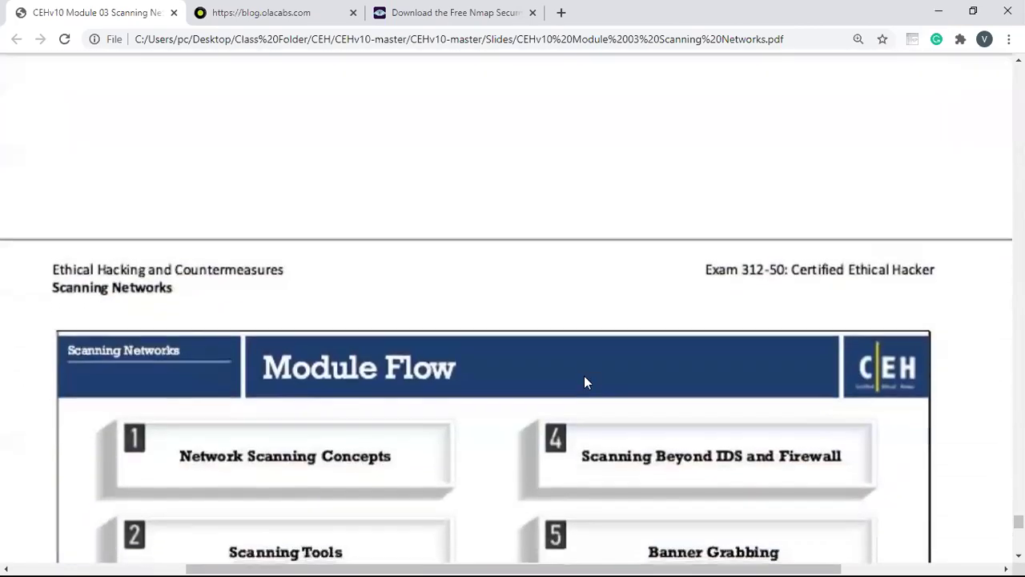
pyautogui.scroll(-5, 585, 382)
pyautogui.scroll(-1, 585, 382)
pyautogui.scroll(-10, 584, 382)
pyautogui.scroll(-8, 584, 382)
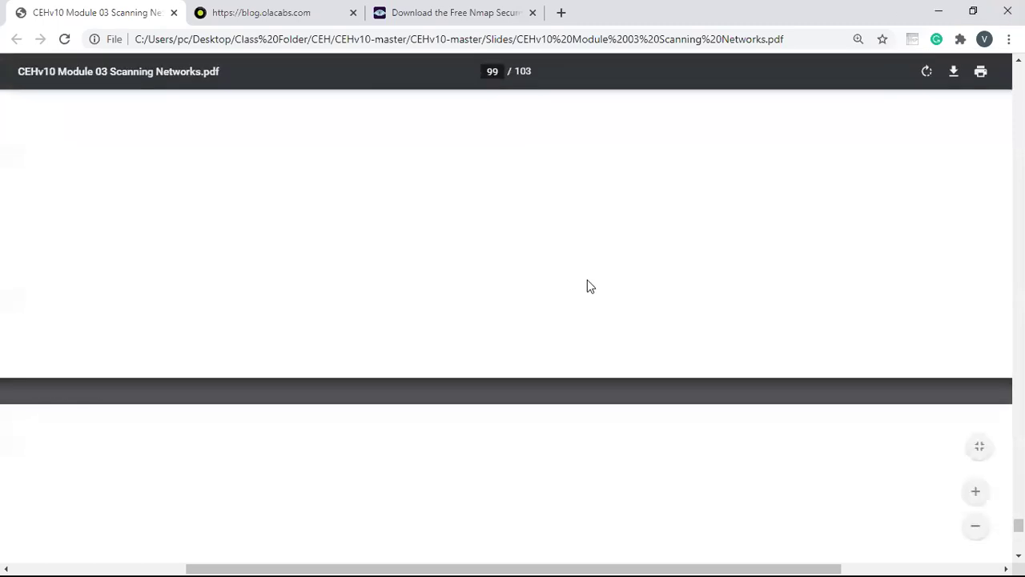
# Minimize the Chrome PDF window to reveal the Windows desktop
pyautogui.click(938, 10)
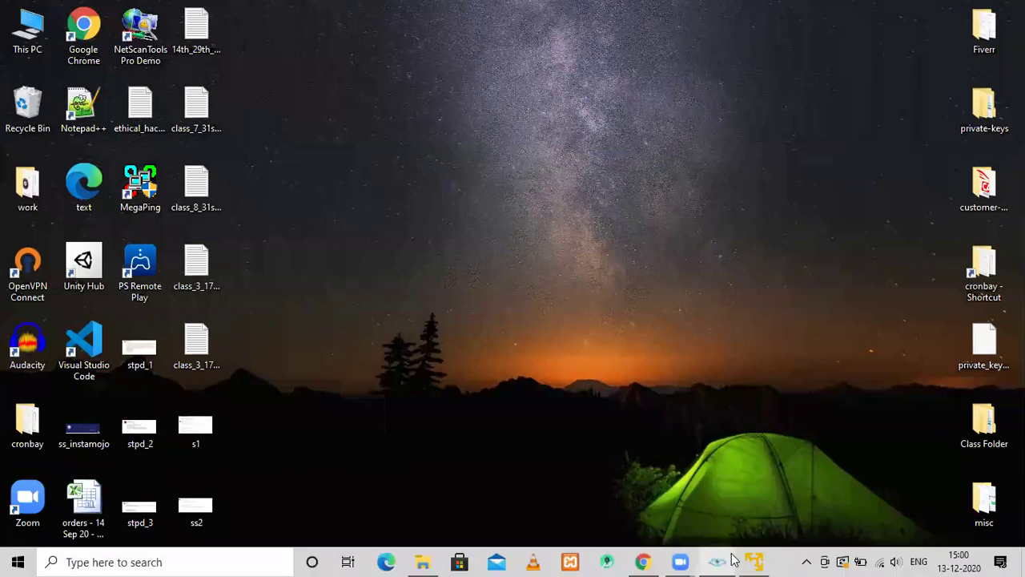
pyautogui.moveTo(733, 559)
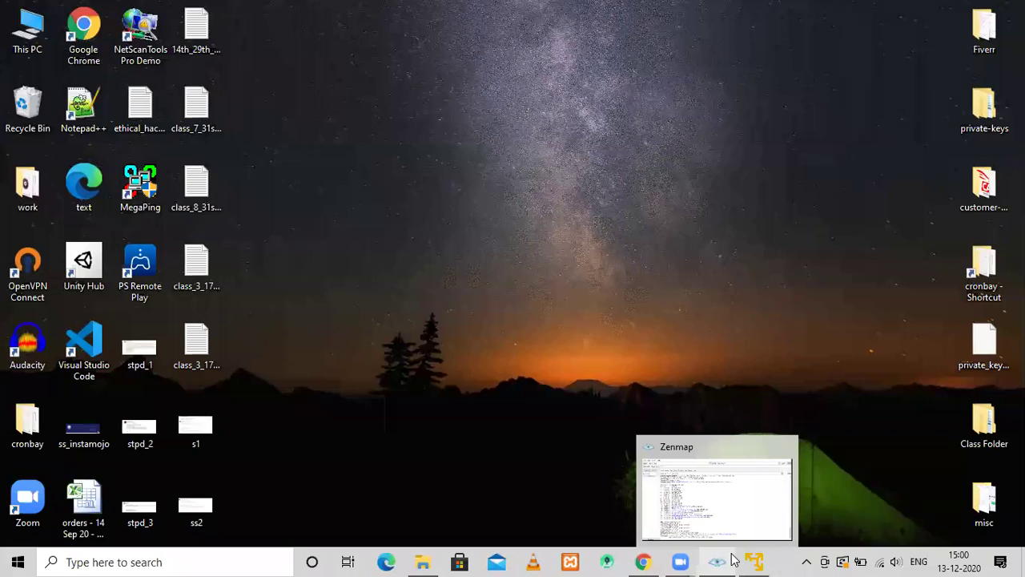